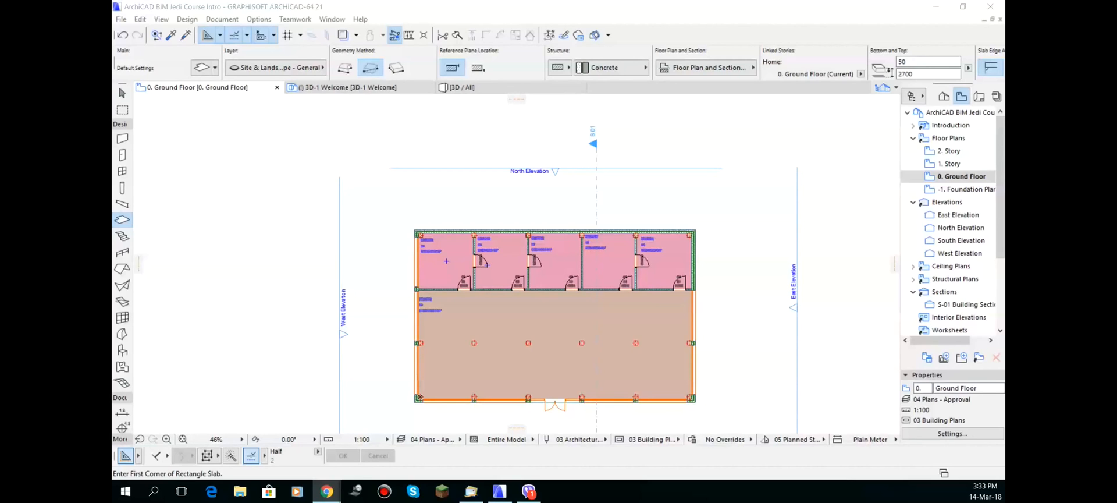
Open the selection settings of the Office 01 zone on the ground floor plan.
{"action": "left_click", "coordinate": [596, 346]}
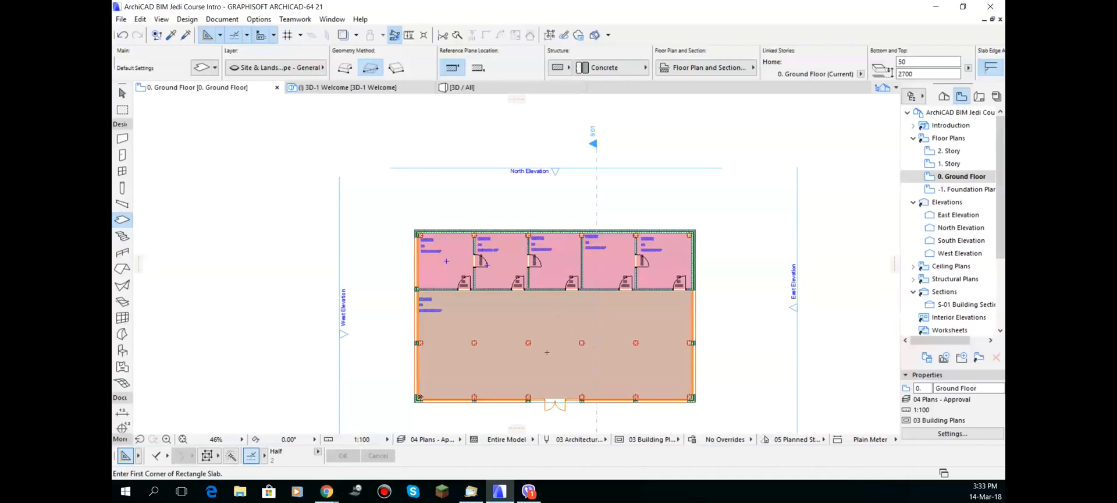
{"action": "middle_click_drag", "start_coordinate": [547, 352], "coordinate": [532, 317]}
{"action": "scroll", "coordinate": [600, 244], "scroll_direction": "up", "scroll_amount": 2}
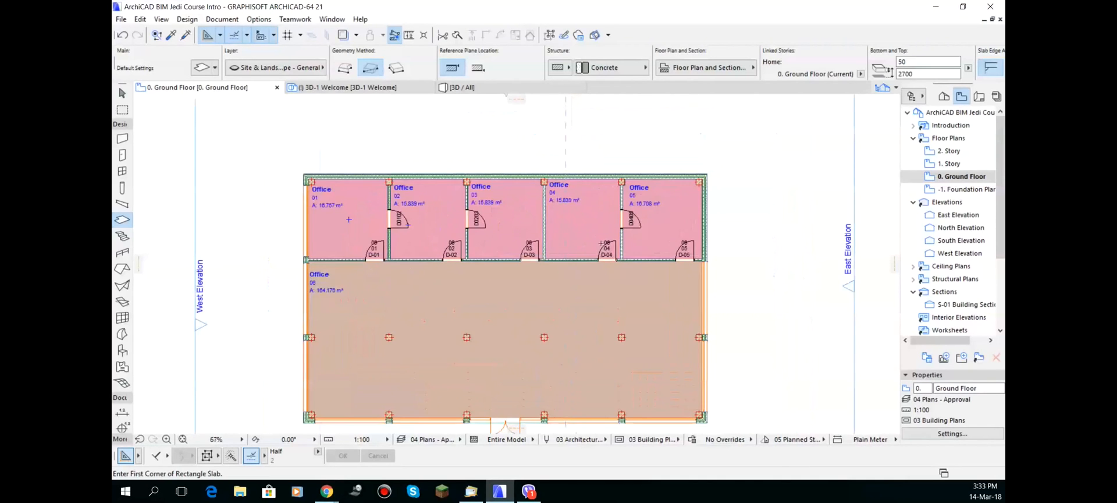
{"action": "middle_click_drag", "start_coordinate": [601, 263], "coordinate": [576, 264]}
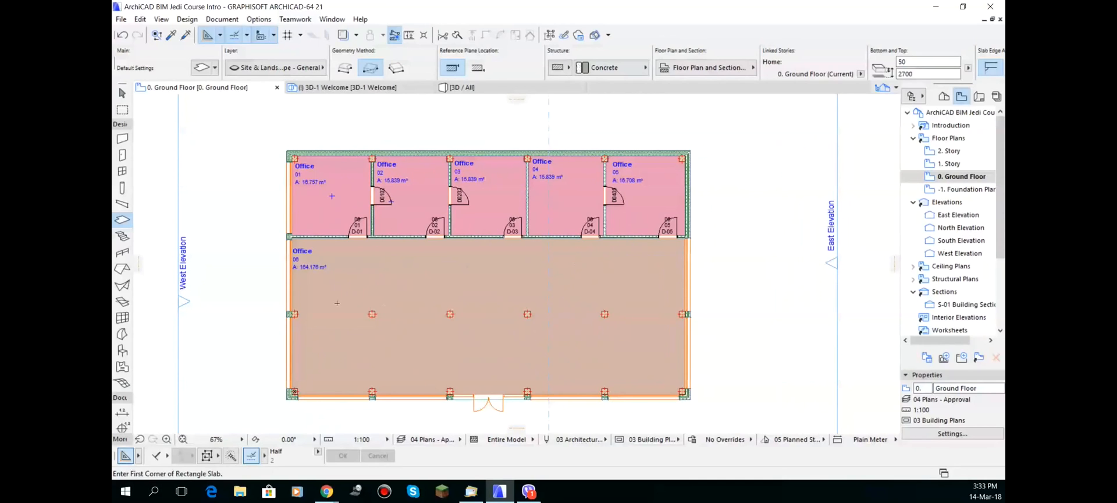
{"action": "left_click", "coordinate": [122, 92]}
{"action": "left_click", "coordinate": [331, 199]}
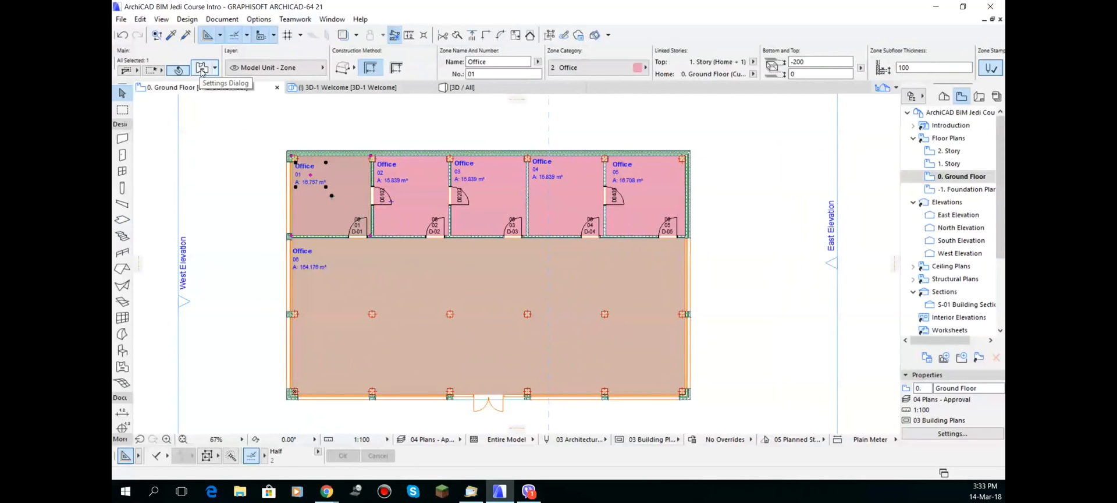
{"action": "left_click", "coordinate": [202, 70]}
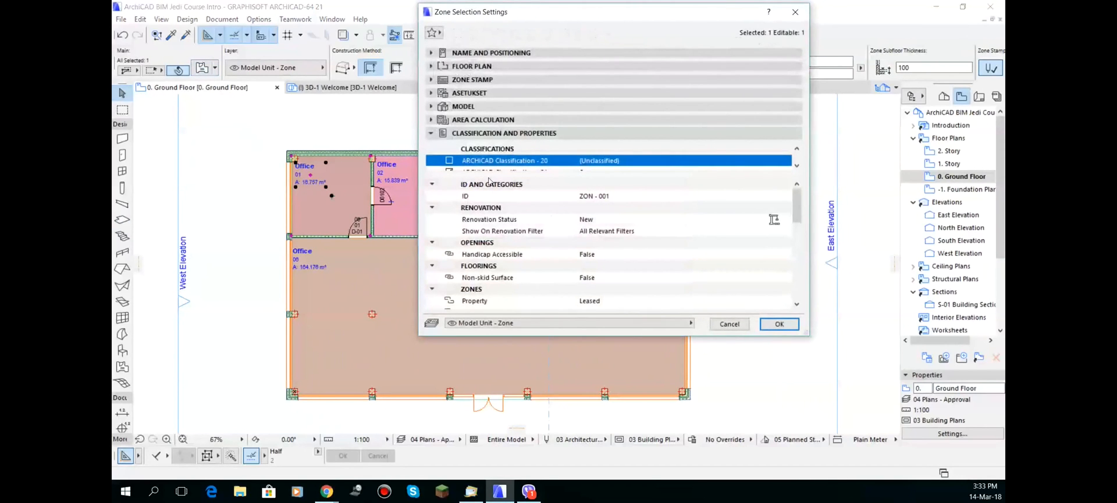
Examine the Office 01 zone's classifications, zone requirements, fire compartment and IFC properties, then close the settings without changes and deselect the zone.
{"action": "left_click", "coordinate": [440, 135]}
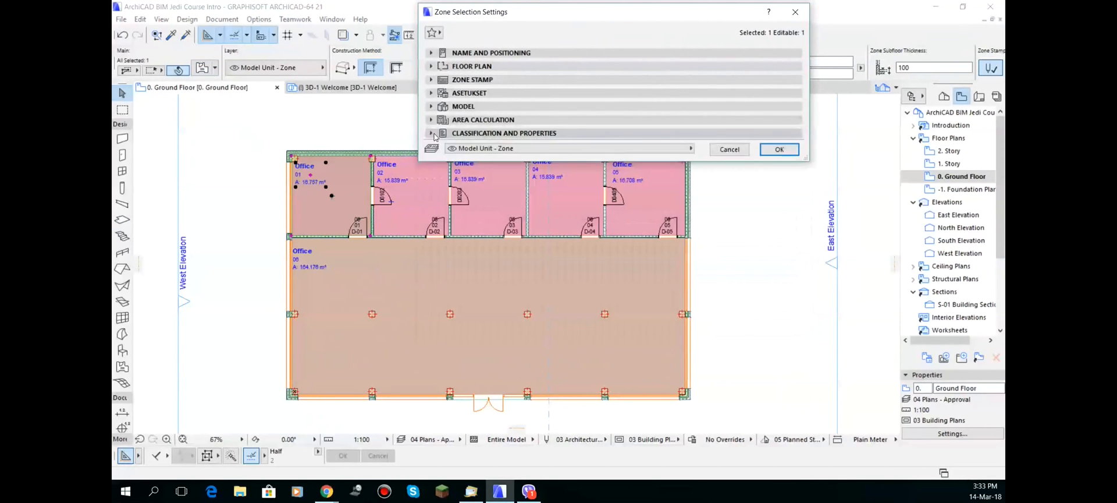
{"action": "left_click", "coordinate": [432, 133]}
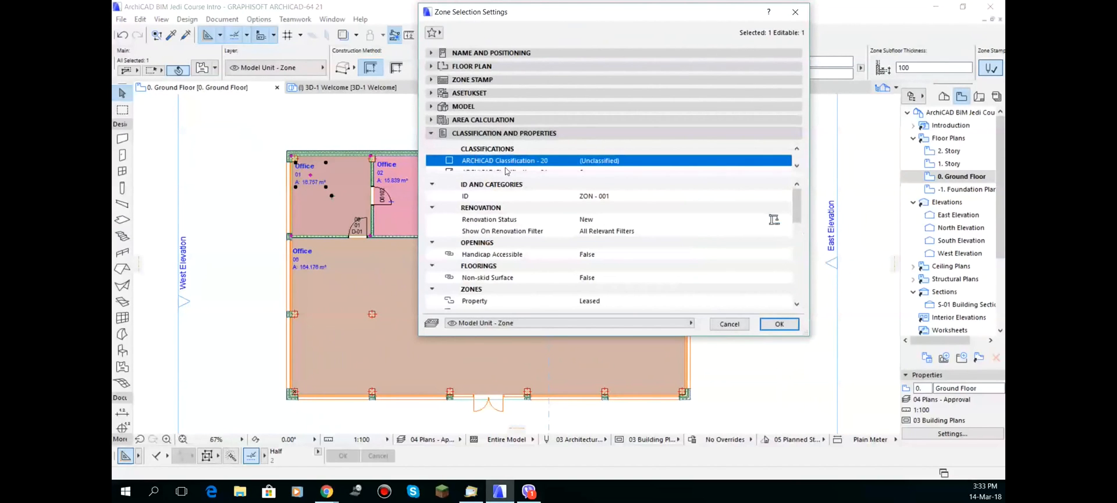
{"action": "scroll", "coordinate": [501, 164], "scroll_direction": "down", "scroll_amount": 1}
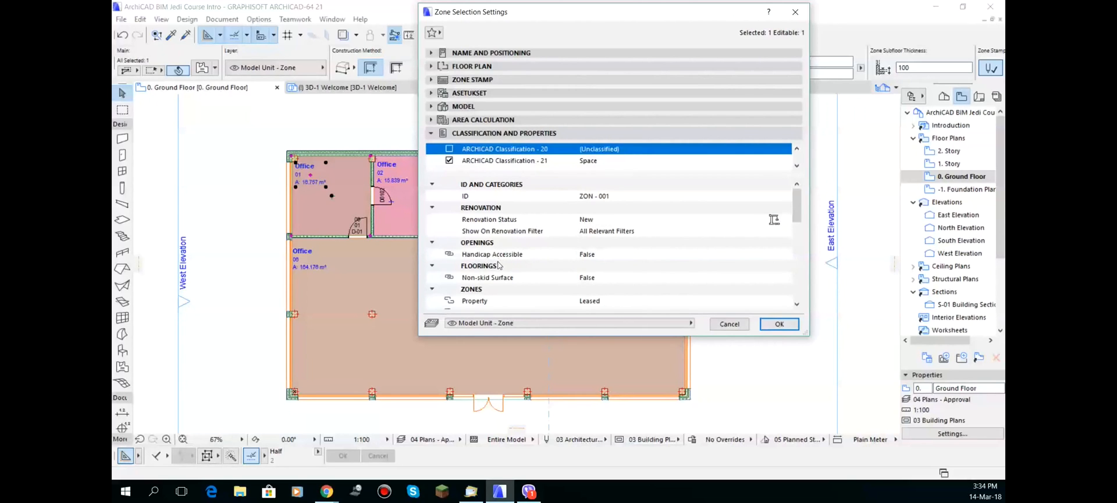
{"action": "scroll", "coordinate": [498, 265], "scroll_direction": "down", "scroll_amount": 3}
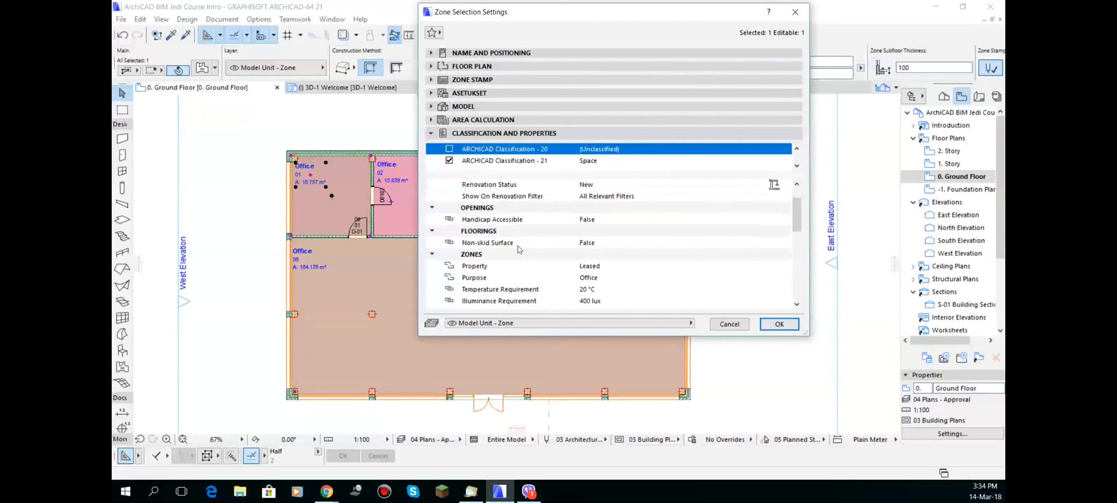
{"action": "scroll", "coordinate": [618, 264], "scroll_direction": "down", "scroll_amount": 2}
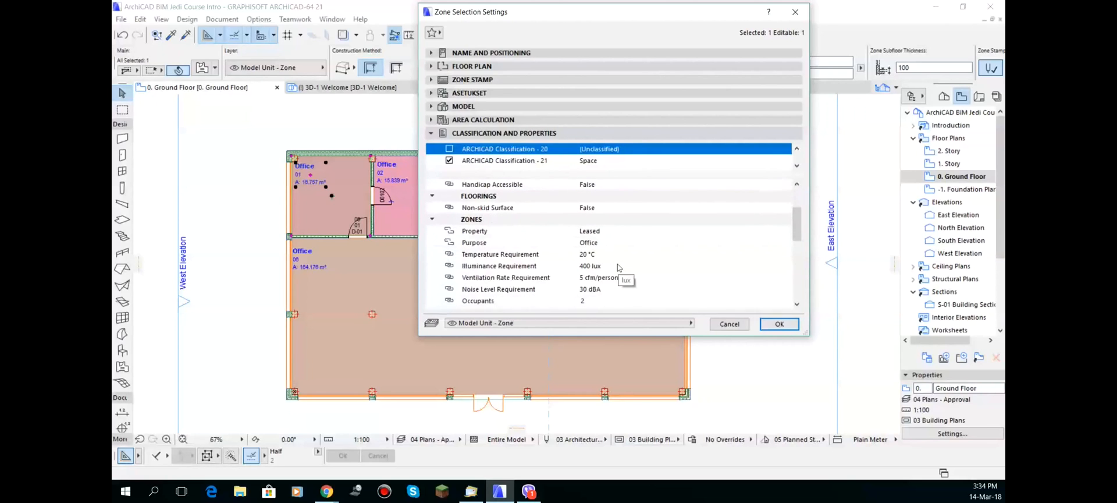
{"action": "scroll", "coordinate": [616, 263], "scroll_direction": "down", "scroll_amount": 2}
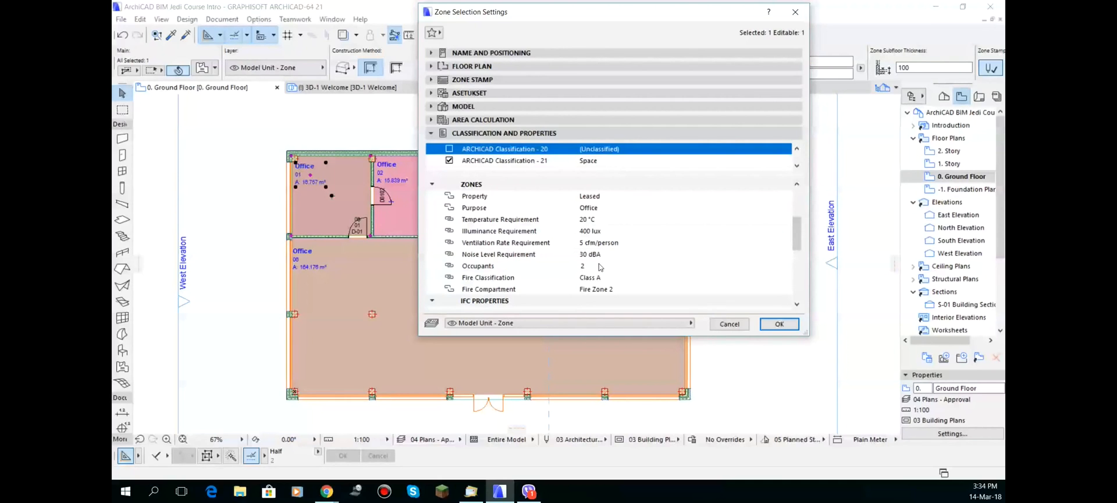
{"action": "scroll", "coordinate": [592, 267], "scroll_direction": "down", "scroll_amount": 1}
{"action": "scroll", "coordinate": [592, 266], "scroll_direction": "down", "scroll_amount": 1}
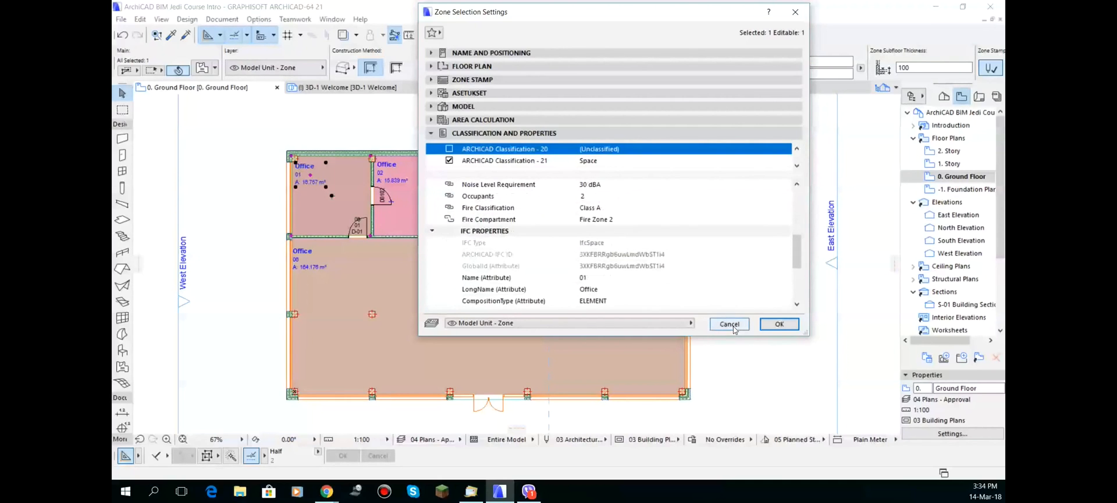
{"action": "scroll", "coordinate": [597, 228], "scroll_direction": "up", "scroll_amount": 1}
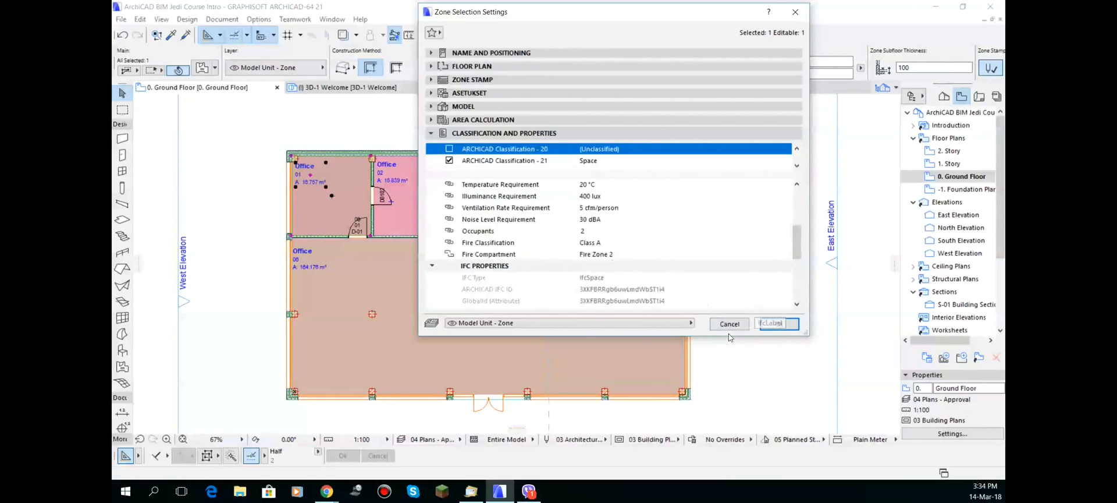
{"action": "left_click", "coordinate": [728, 323]}
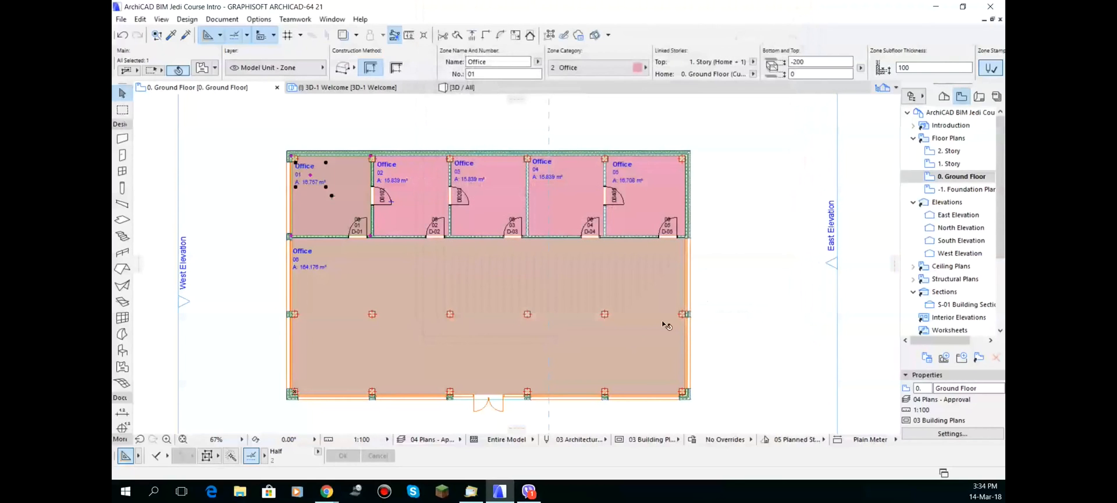
{"action": "left_click", "coordinate": [770, 266]}
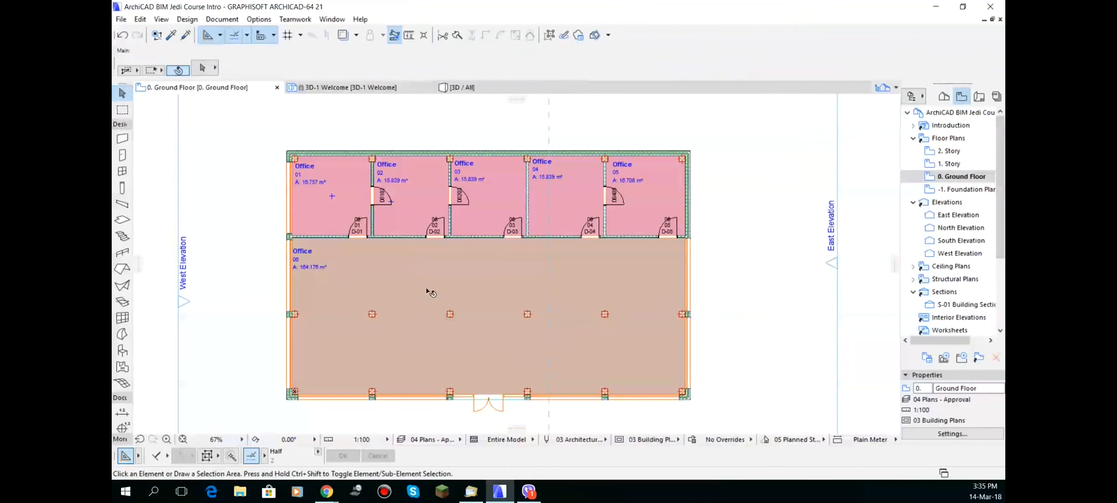
Rename the large zone 06 below the row of offices to Showroom.
{"action": "left_click", "coordinate": [320, 263]}
{"action": "left_click", "coordinate": [205, 242]}
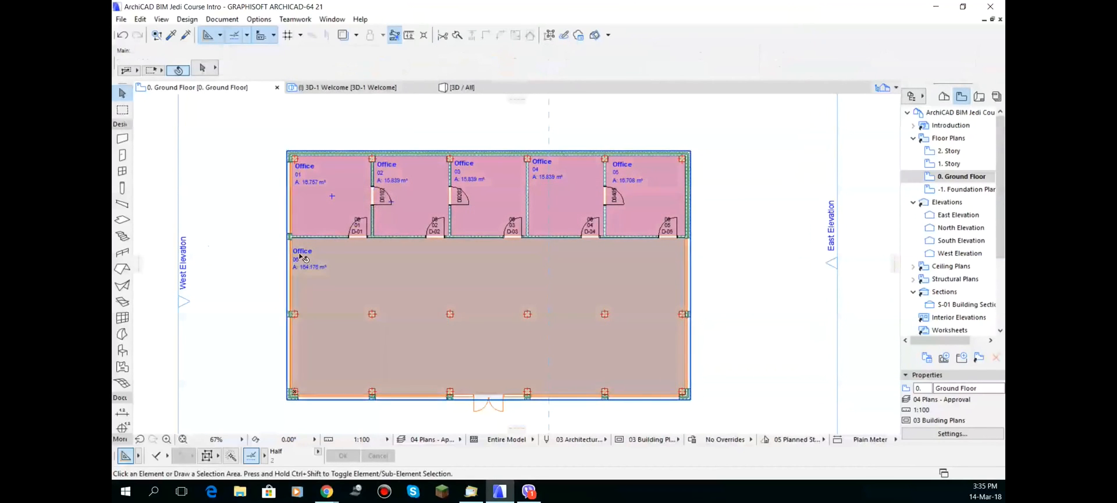
{"action": "left_click", "coordinate": [292, 252]}
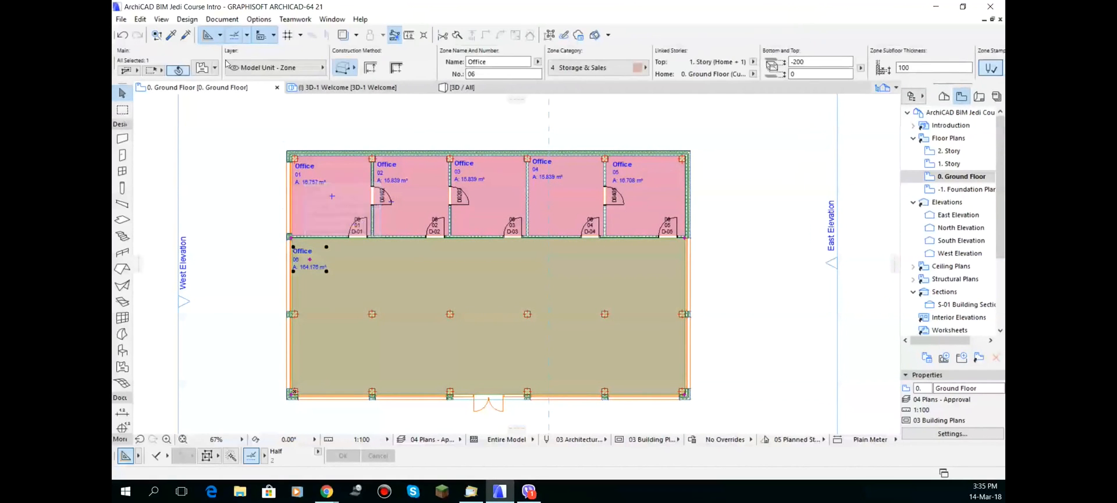
{"action": "left_click_drag", "start_coordinate": [492, 61], "coordinate": [456, 63]}
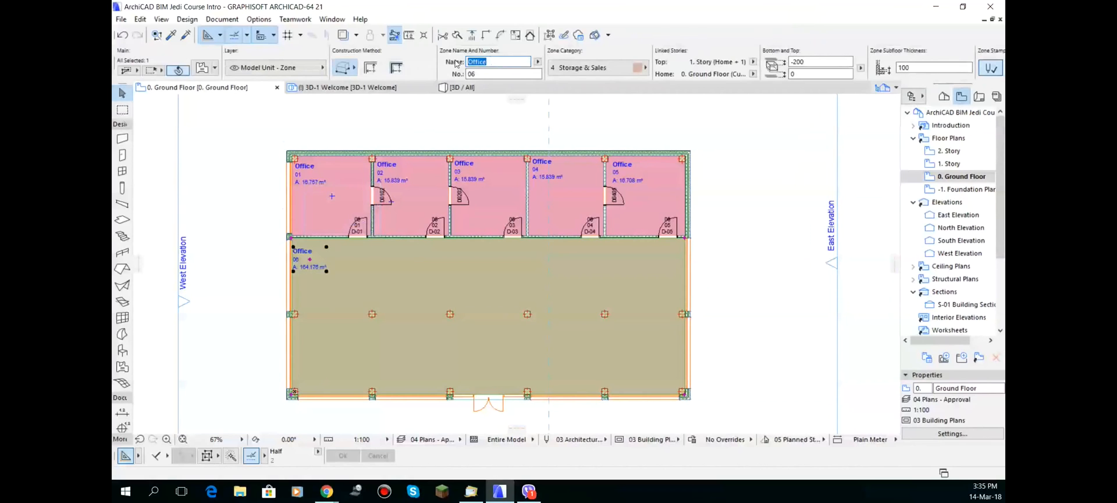
{"action": "type", "text": "Show"}
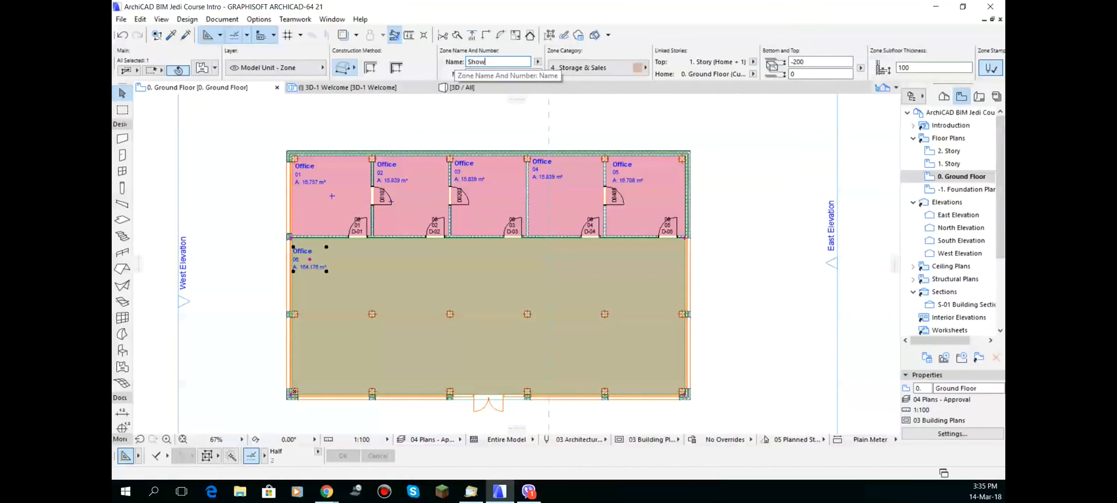
{"action": "type", "text": "room"}
{"action": "key", "text": "Return"}
{"action": "left_click", "coordinate": [545, 147]}
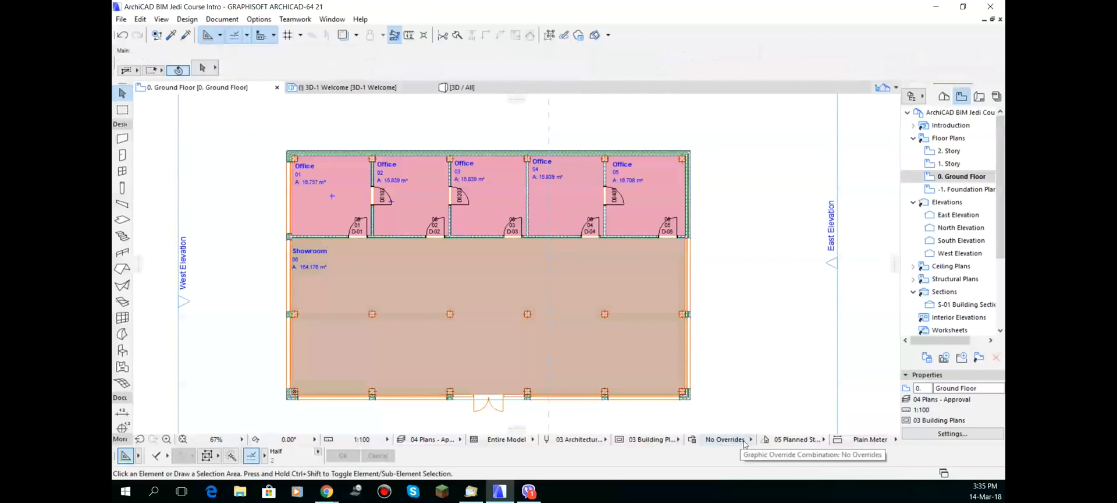
Apply the Fire Plan graphic override combination to the ground floor plan.
{"action": "left_click", "coordinate": [724, 439]}
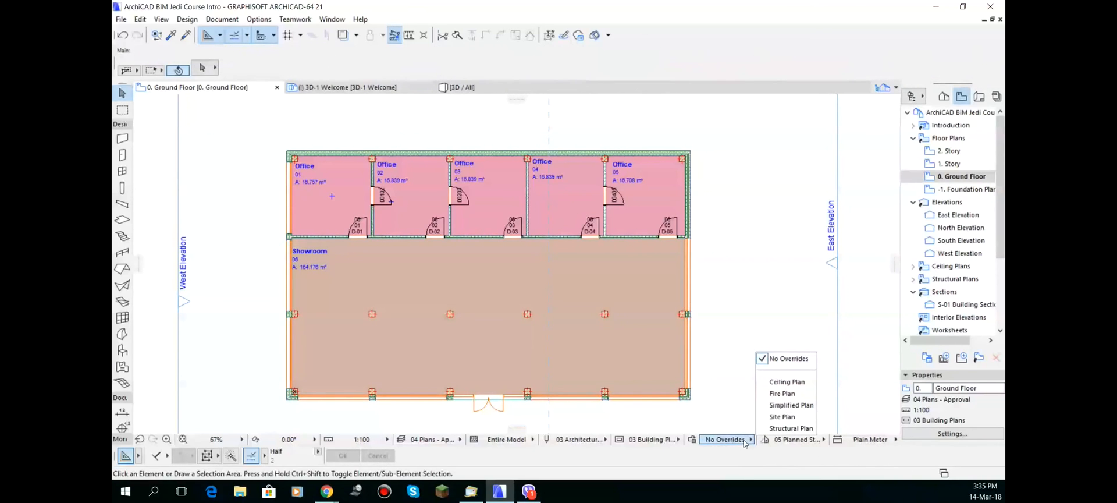
{"action": "left_click", "coordinate": [781, 394]}
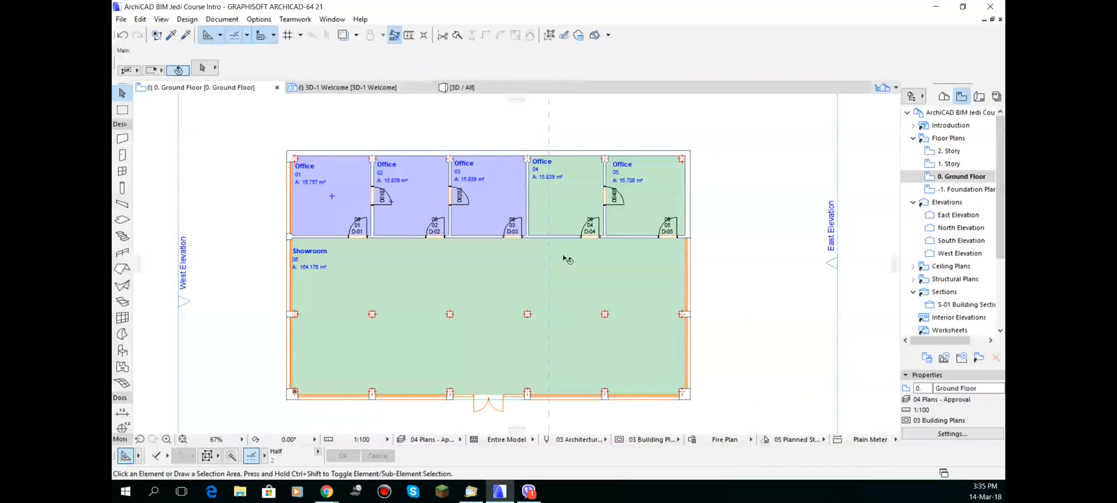
{"action": "scroll", "coordinate": [564, 238], "scroll_direction": "up", "scroll_amount": 3}
{"action": "scroll", "coordinate": [564, 244], "scroll_direction": "down", "scroll_amount": 3}
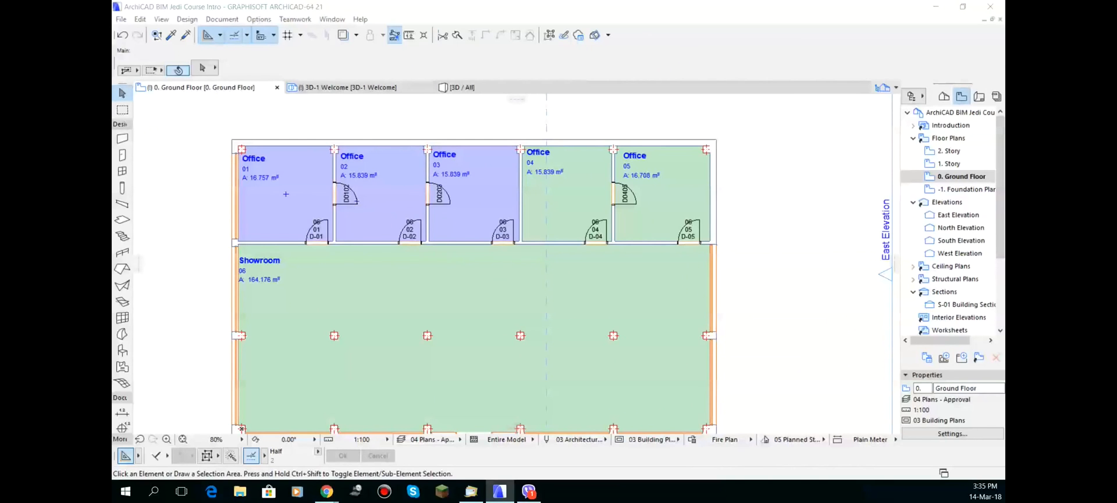
Open the Fire Zone 1 rule of the Fire Plan graphic override combination for review.
{"action": "left_click_drag", "start_coordinate": [1116, 54], "coordinate": [322, 109]}
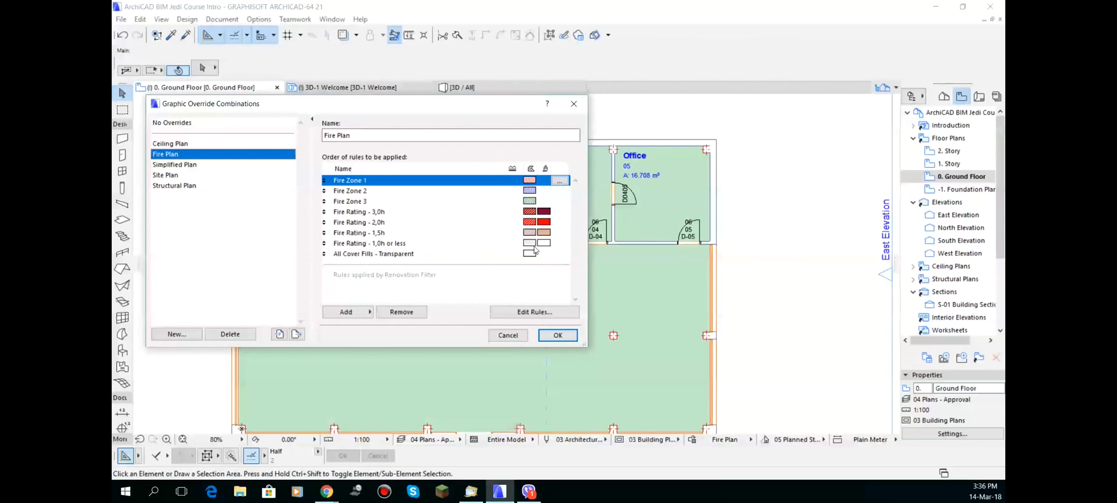
{"action": "left_click", "coordinate": [560, 181]}
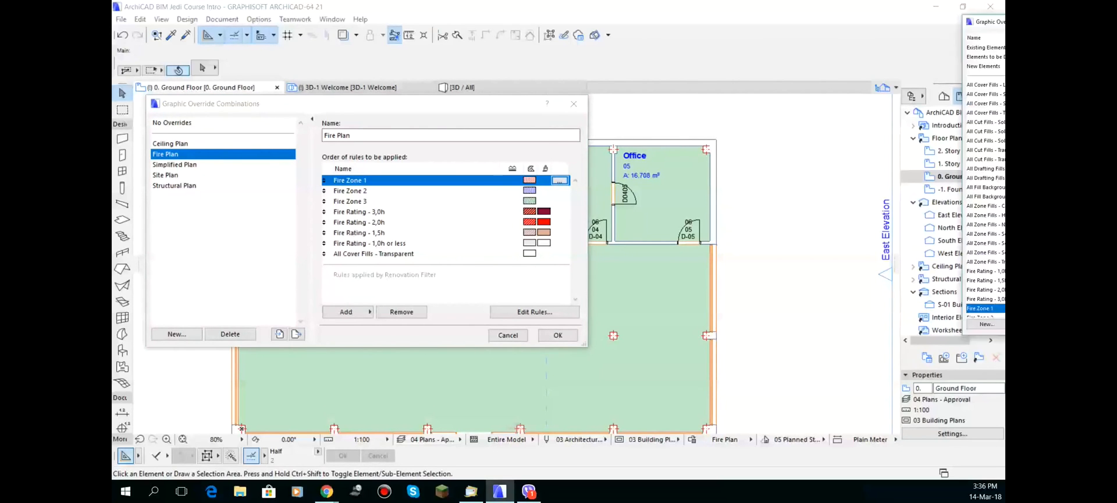
{"action": "left_click_drag", "start_coordinate": [679, 79], "coordinate": [702, 60]}
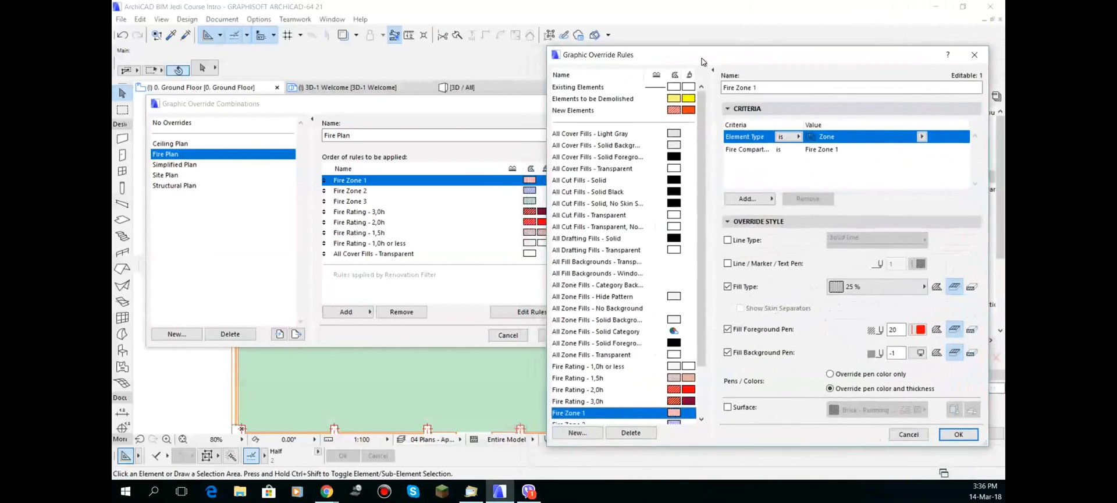
{"action": "left_click_drag", "start_coordinate": [786, 58], "coordinate": [522, 56]}
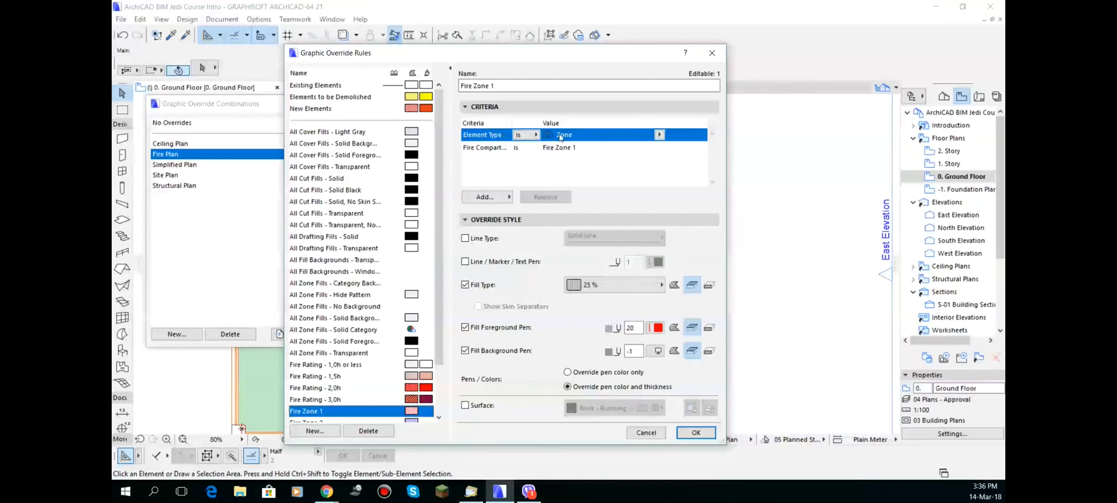
Examine the Fire Zone 1 rule's element type and fire compartment criteria, their value options and the fill override style, then close the rule.
{"action": "left_click", "coordinate": [659, 134]}
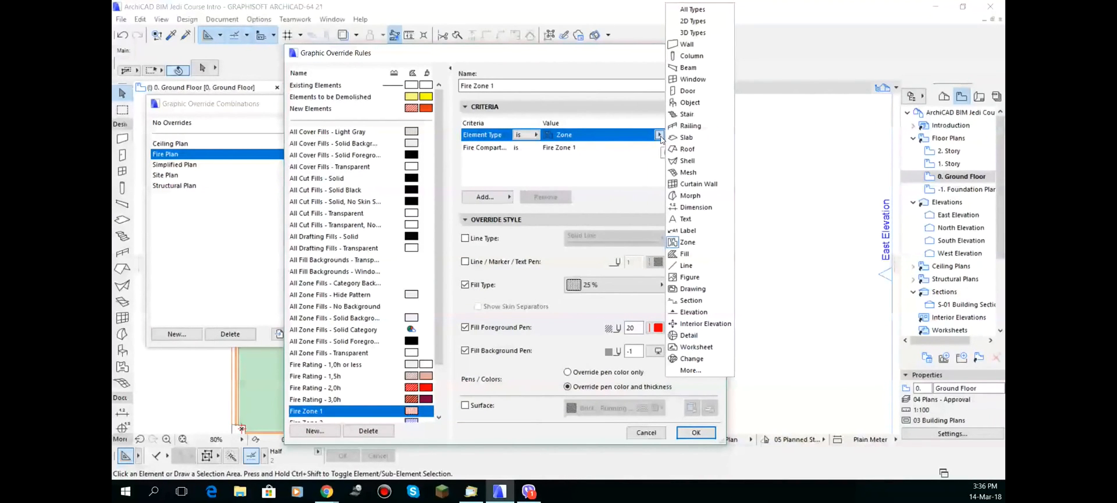
{"action": "left_click", "coordinate": [660, 135]}
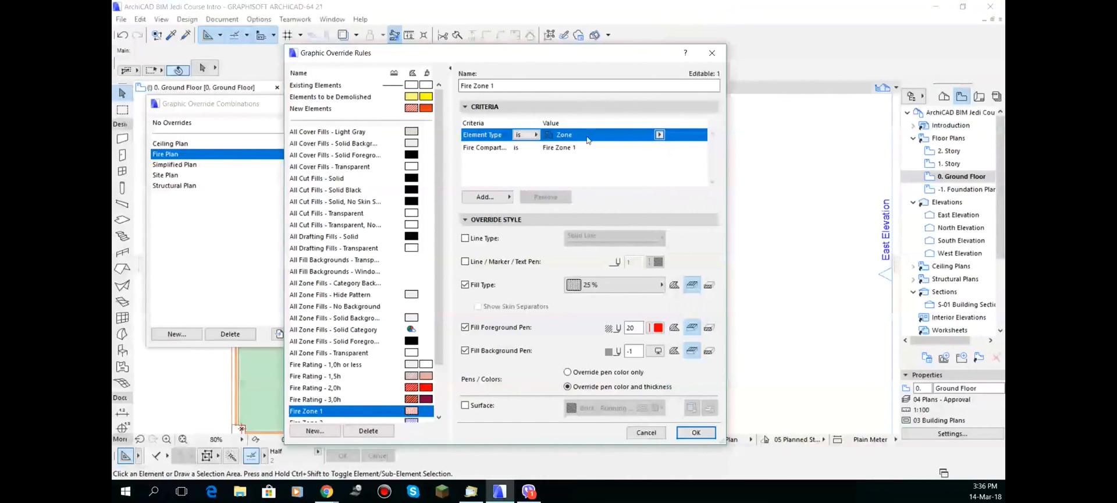
{"action": "left_click", "coordinate": [486, 149]}
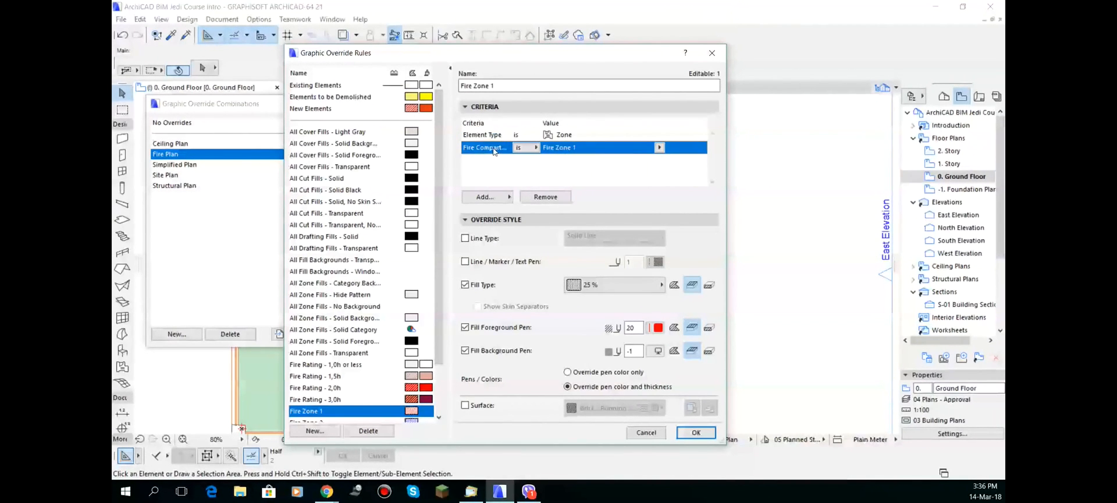
{"action": "left_click_drag", "start_coordinate": [515, 122], "coordinate": [536, 124]}
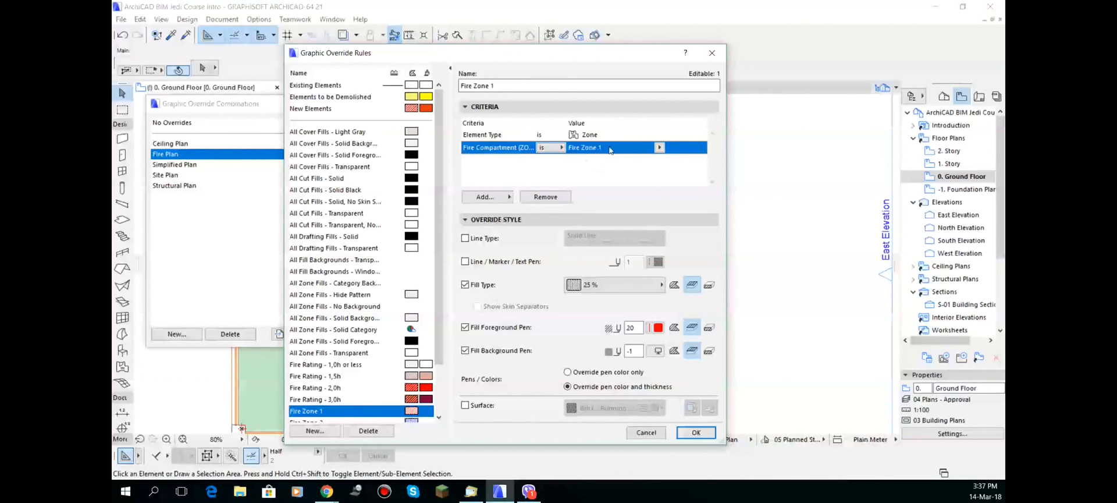
{"action": "left_click", "coordinate": [659, 147]}
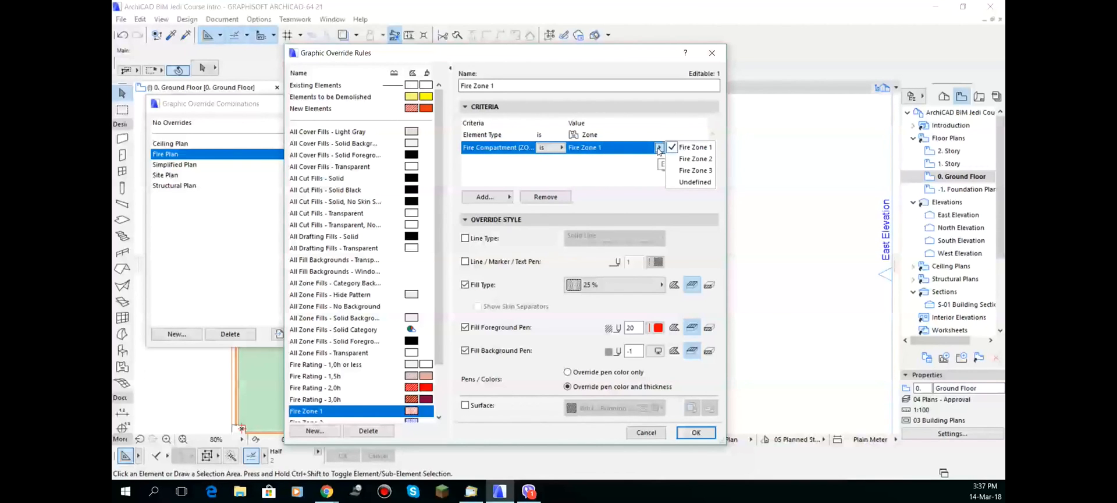
{"action": "left_click", "coordinate": [659, 149]}
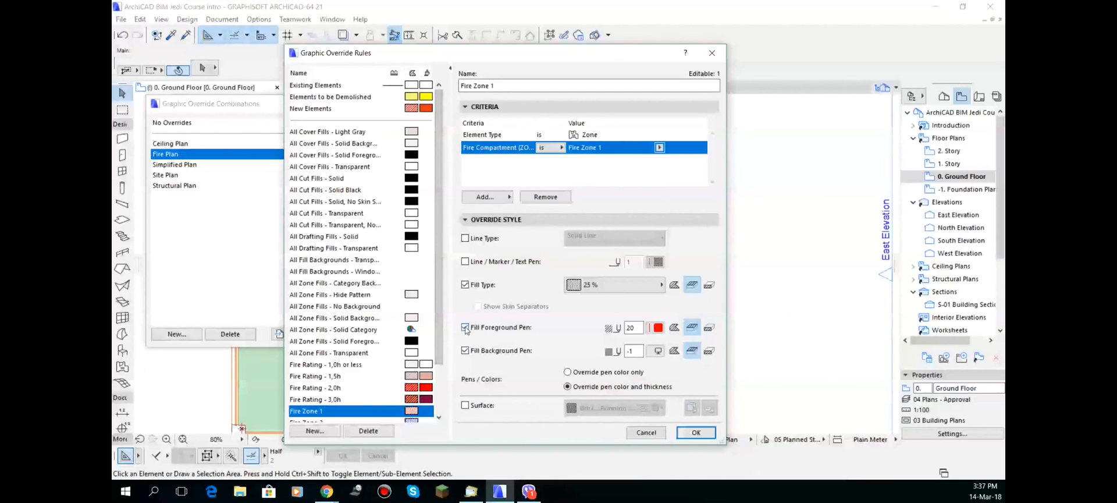
{"action": "left_click", "coordinate": [658, 351]}
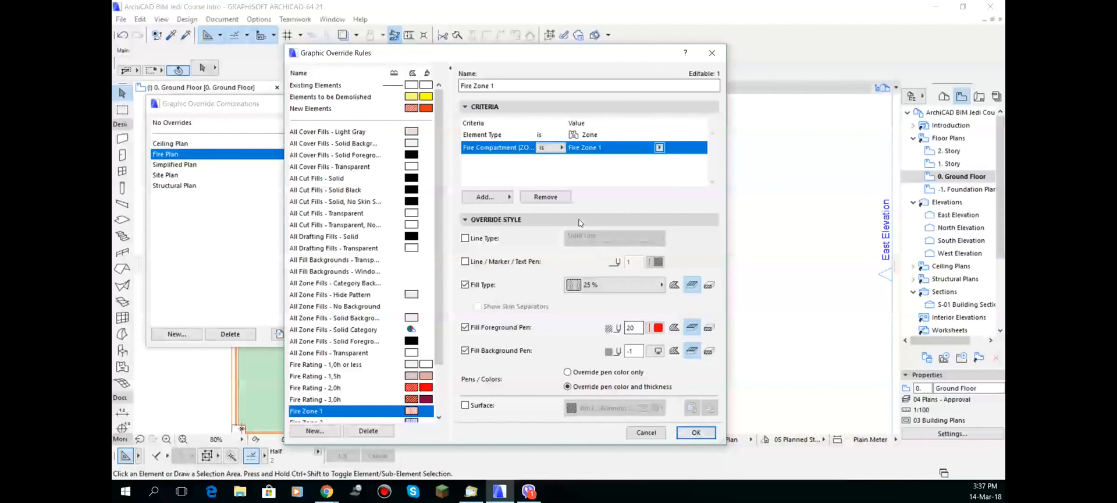
{"action": "left_click", "coordinate": [692, 432]}
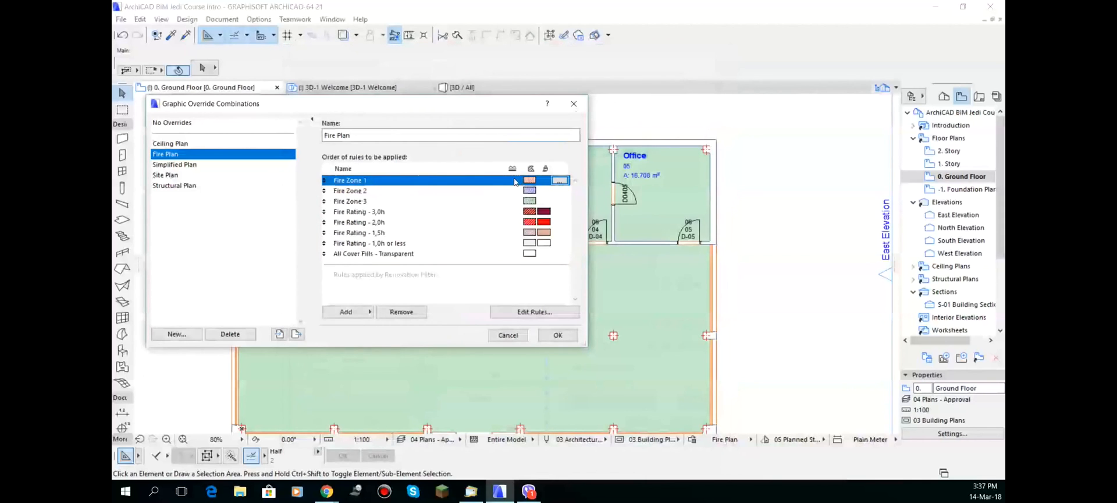
Examine the Fire Zone 2 rule's zone and fire compartment criteria and its fill override style, then close the rule.
{"action": "left_click", "coordinate": [558, 191]}
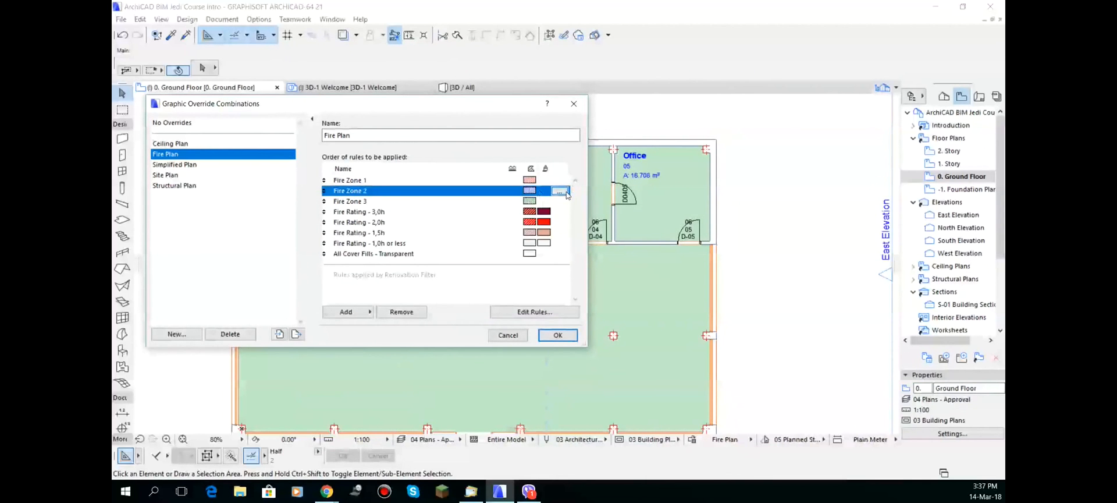
{"action": "left_click", "coordinate": [566, 191]}
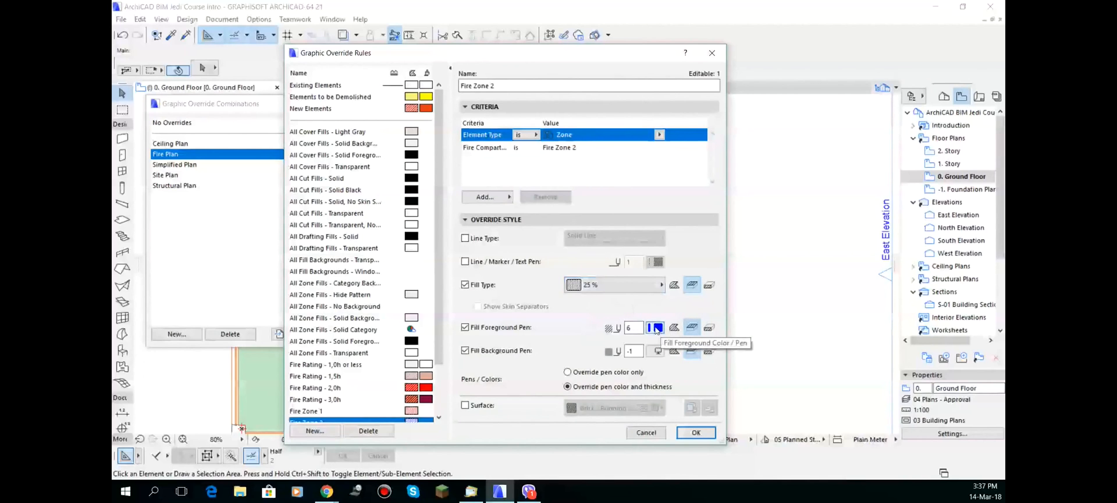
{"action": "left_click", "coordinate": [687, 431]}
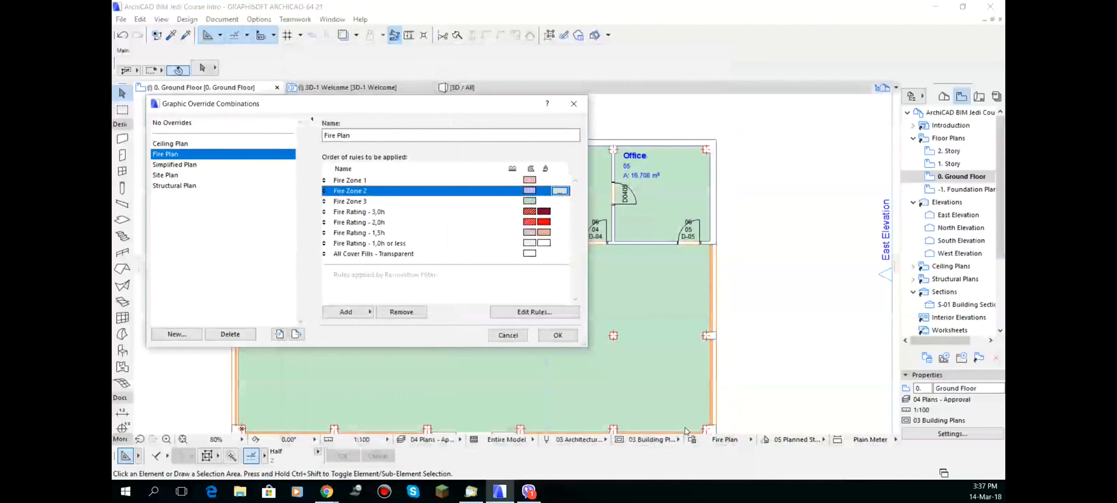
Examine the Fire Rating - 2,0h rule's fire resistance criterion and its fill and surface overrides, then close the override combinations.
{"action": "left_click_drag", "start_coordinate": [562, 204], "coordinate": [563, 213]}
{"action": "left_click", "coordinate": [555, 224]}
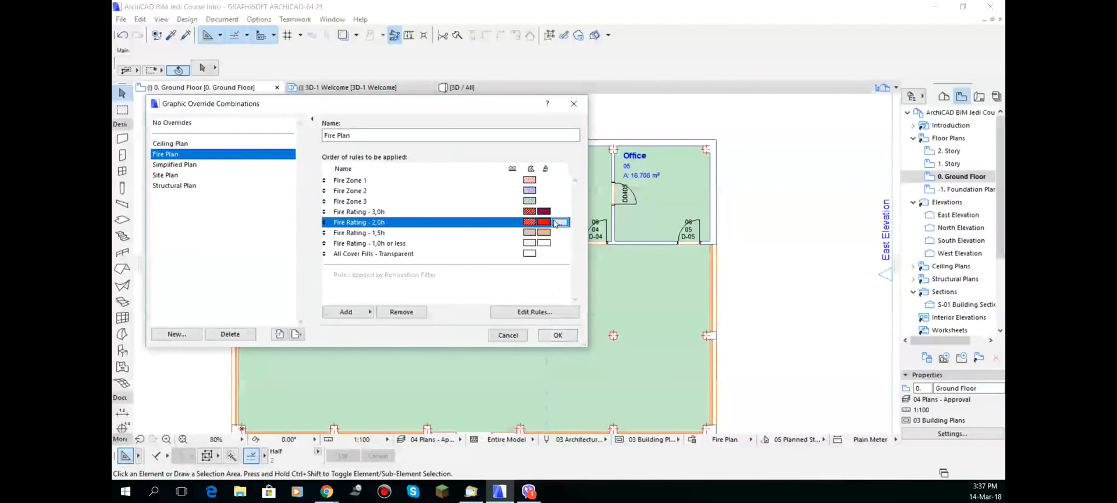
{"action": "left_click", "coordinate": [560, 222]}
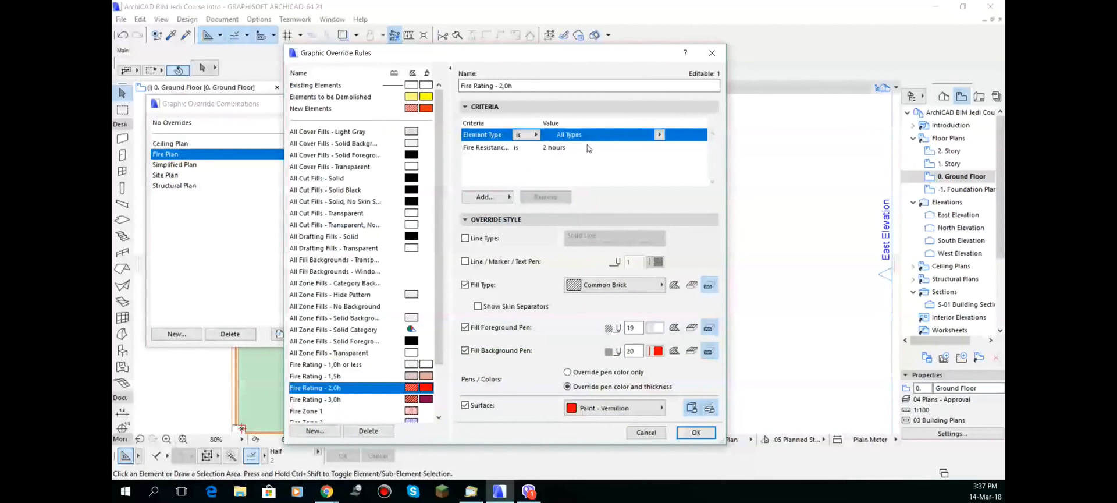
{"action": "left_click", "coordinate": [574, 150]}
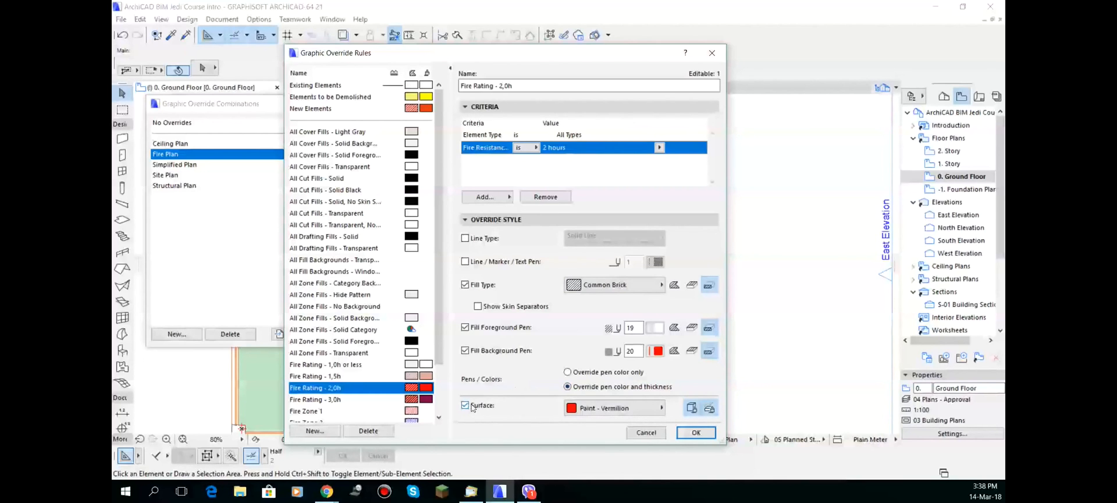
{"action": "left_click", "coordinate": [696, 432]}
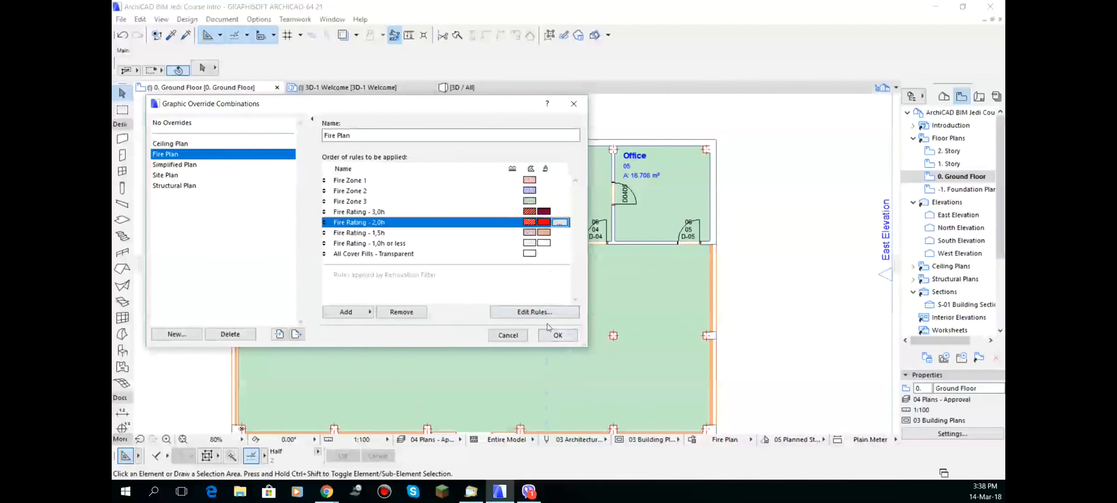
{"action": "left_click", "coordinate": [554, 336]}
Set the Showroom zone's Fire Compartment property to Fire Zone 1 and deselect the zone.
{"action": "left_click", "coordinate": [259, 278]}
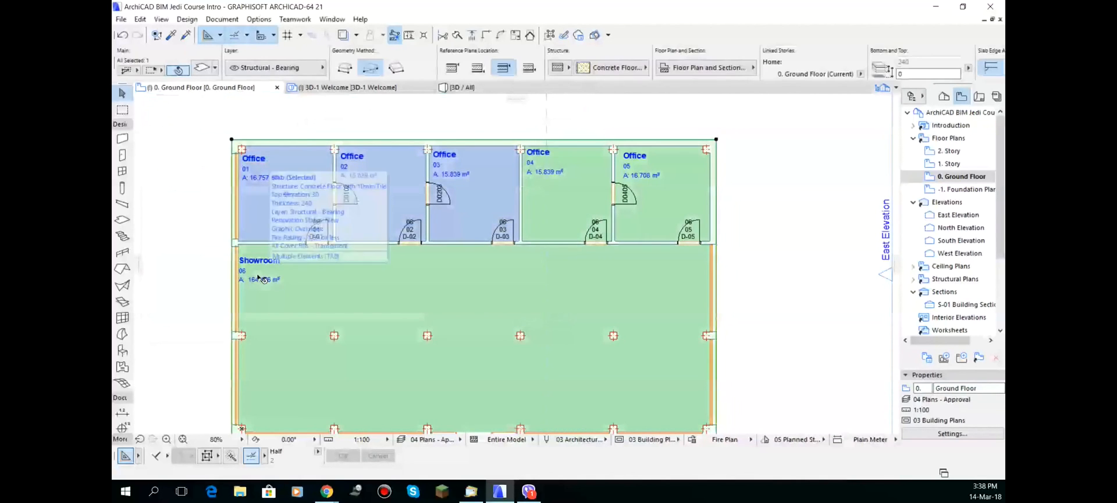
{"action": "left_click", "coordinate": [165, 266]}
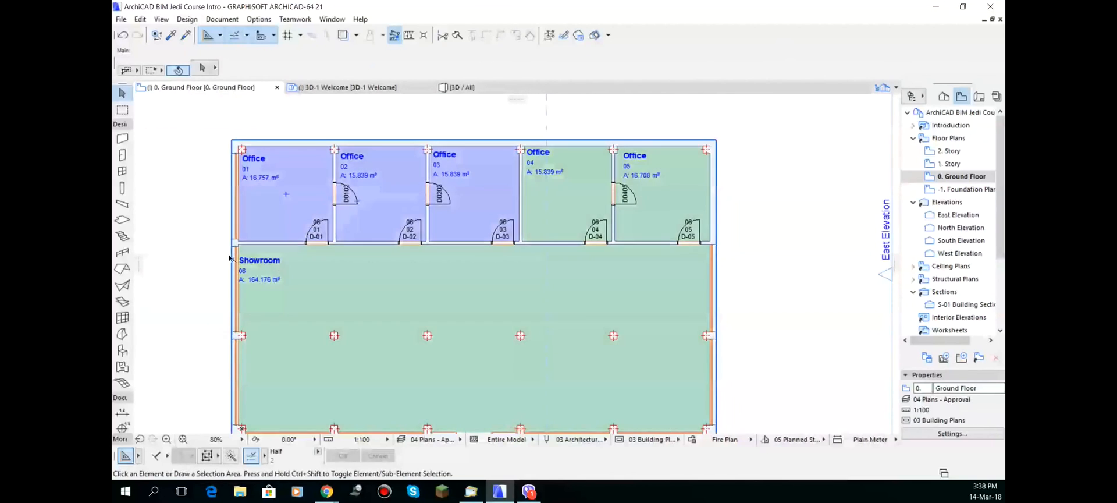
{"action": "left_click", "coordinate": [242, 259]}
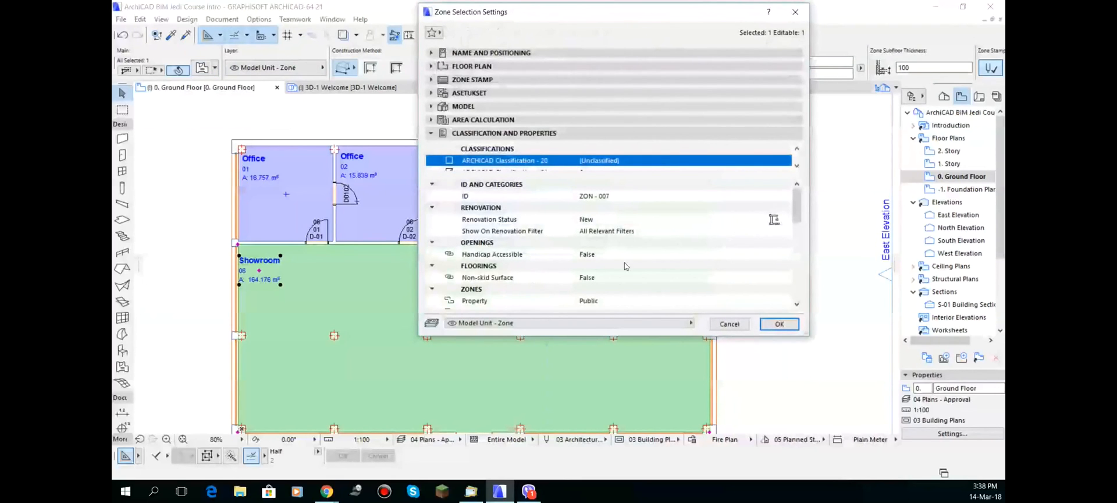
{"action": "scroll", "coordinate": [640, 269], "scroll_direction": "down", "scroll_amount": 3}
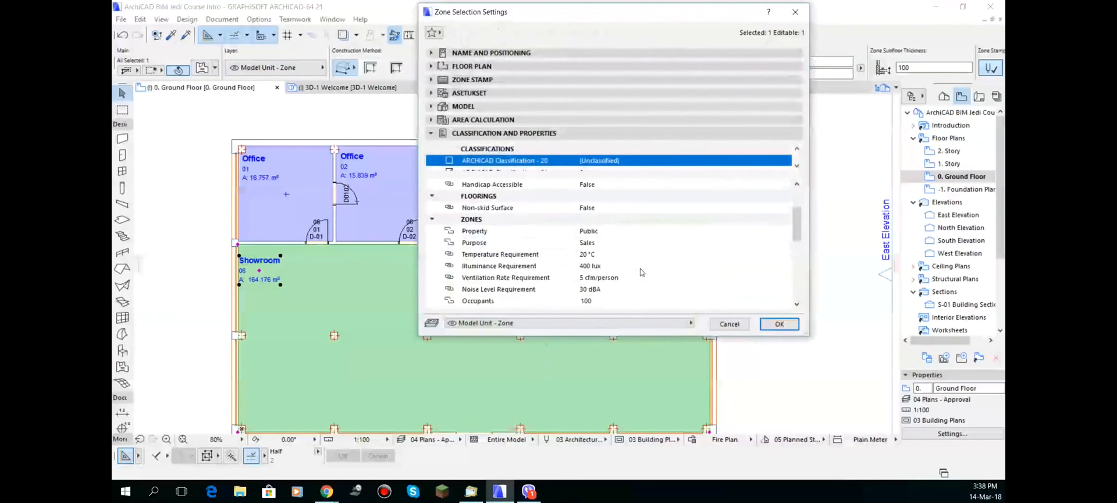
{"action": "scroll", "coordinate": [640, 271], "scroll_direction": "down", "scroll_amount": 1}
{"action": "left_click", "coordinate": [635, 289]}
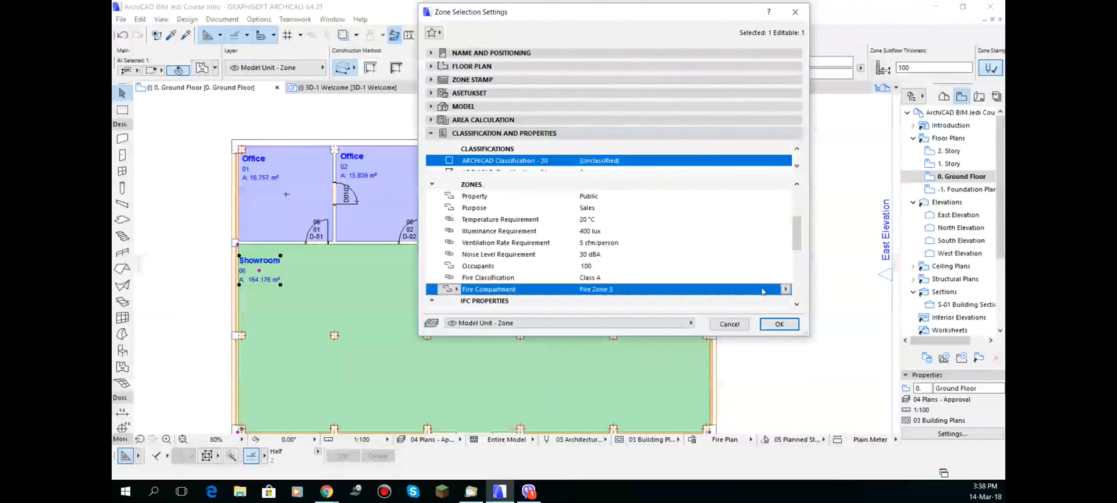
{"action": "left_click", "coordinate": [785, 289]}
{"action": "left_click", "coordinate": [820, 301]}
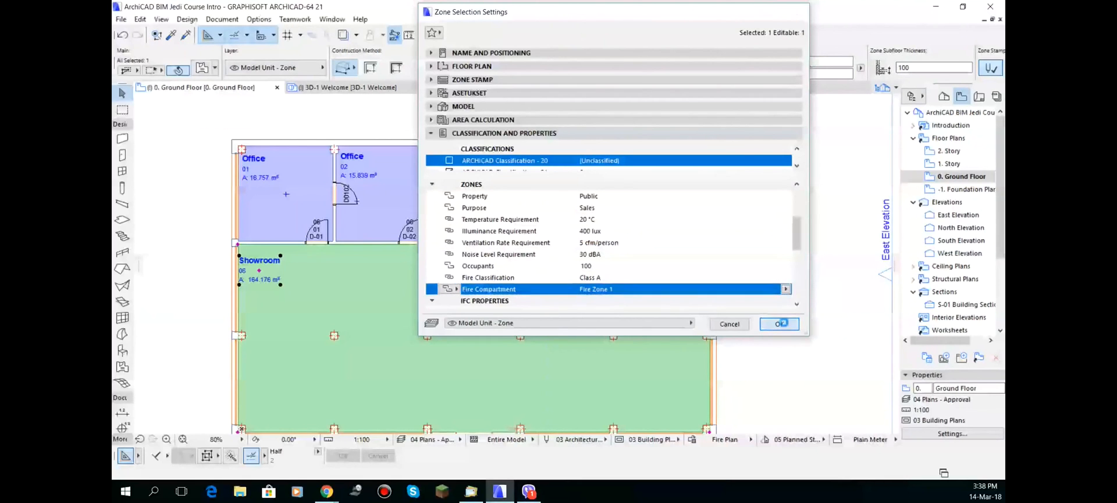
{"action": "left_click", "coordinate": [780, 323]}
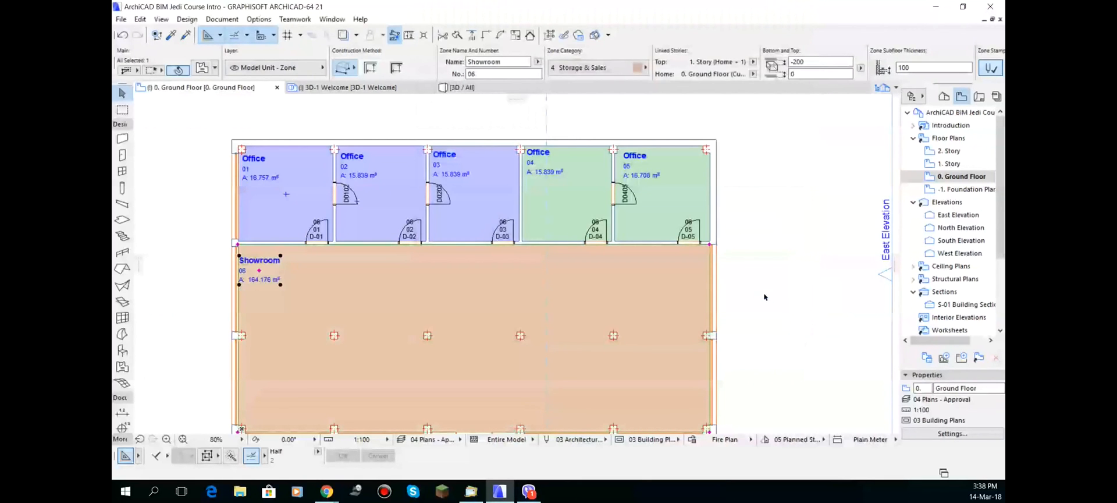
{"action": "left_click", "coordinate": [765, 295]}
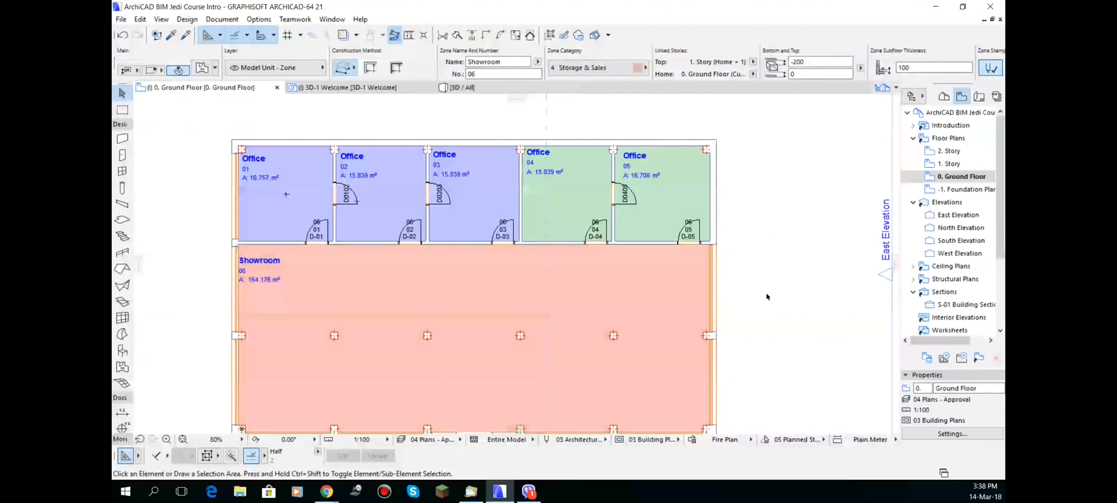
Set the Fire Resistance Rating to 2 hours for the wall between offices and Showroom and the partition between Offices 03 and 04.
{"action": "left_click", "coordinate": [560, 246]}
{"action": "scroll", "coordinate": [542, 201], "scroll_direction": "up", "scroll_amount": 3}
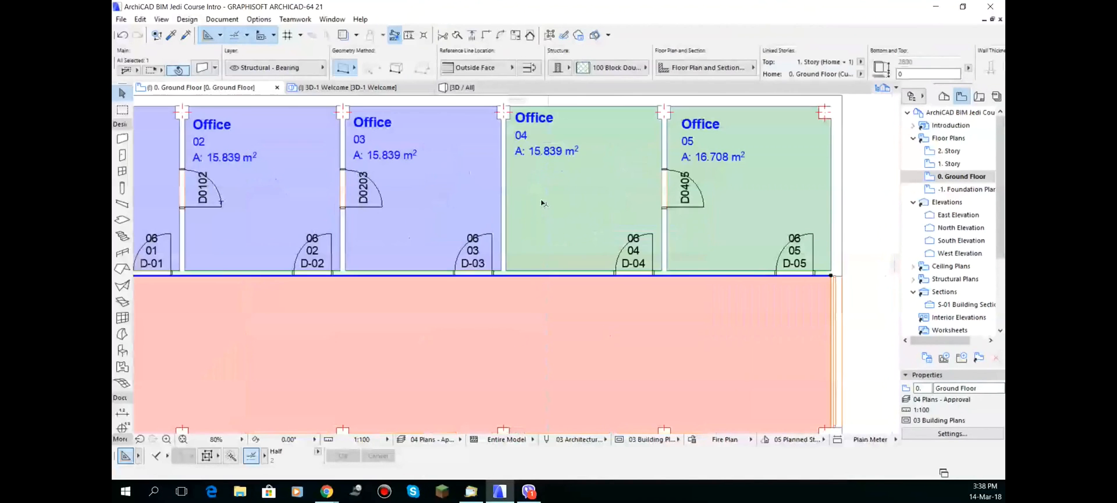
{"action": "left_click", "coordinate": [504, 189], "text": "shift"}
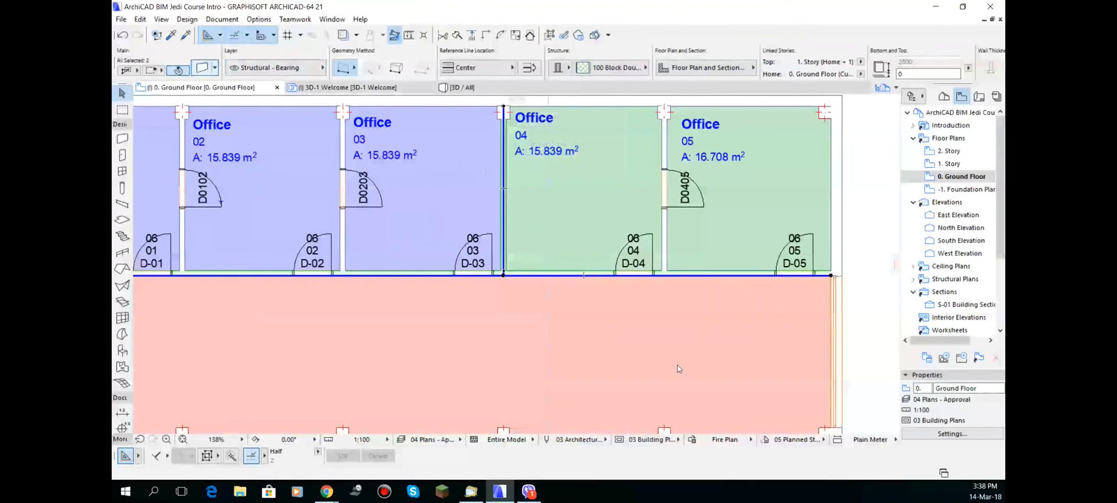
{"action": "key", "text": "ctrl+t"}
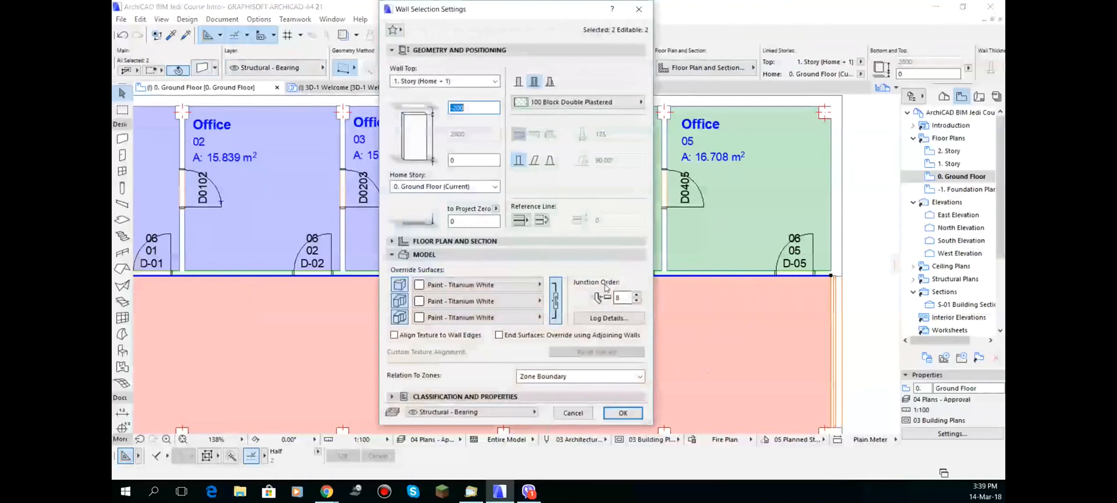
{"action": "left_click", "coordinate": [427, 396]}
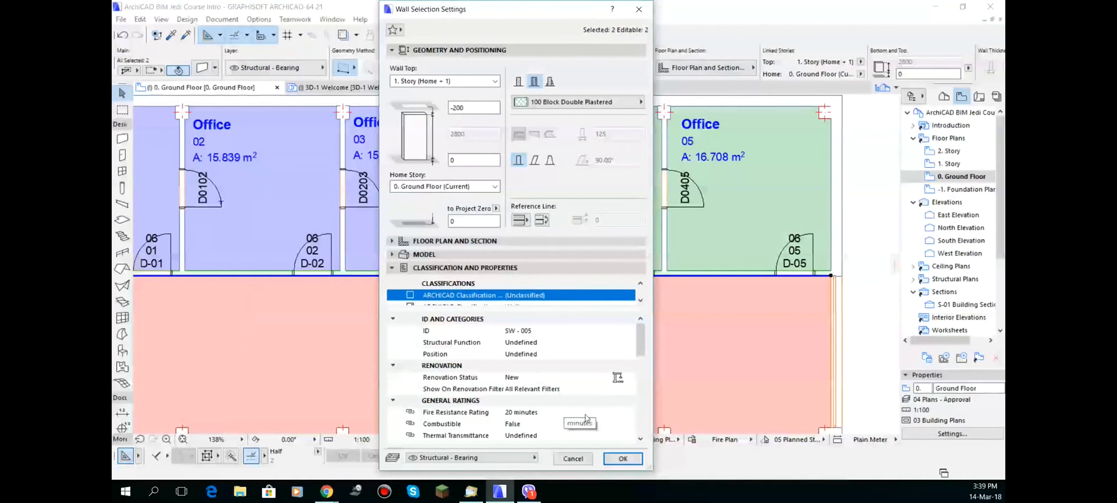
{"action": "scroll", "coordinate": [568, 414], "scroll_direction": "down", "scroll_amount": 2}
{"action": "left_click", "coordinate": [530, 343]}
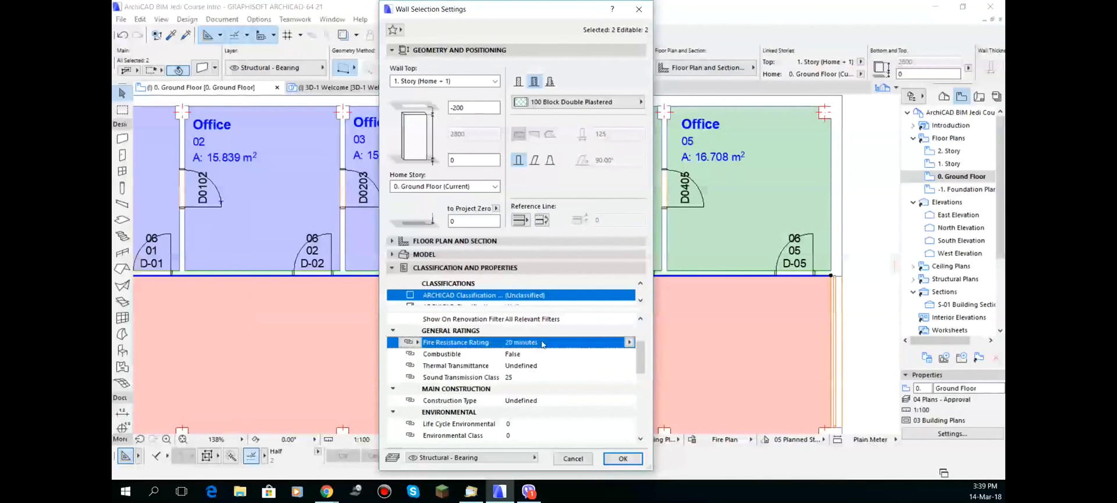
{"action": "left_click", "coordinate": [629, 343]}
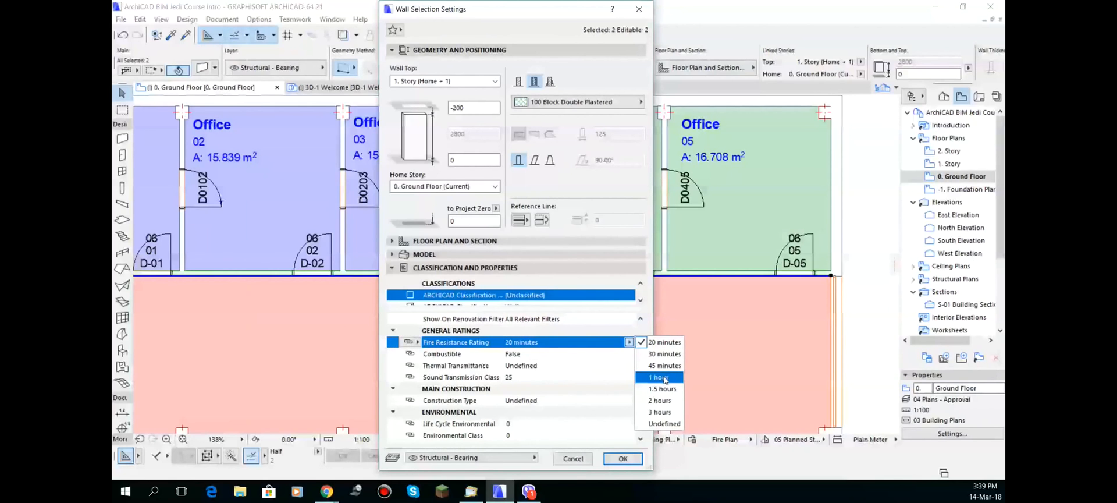
{"action": "left_click", "coordinate": [668, 401]}
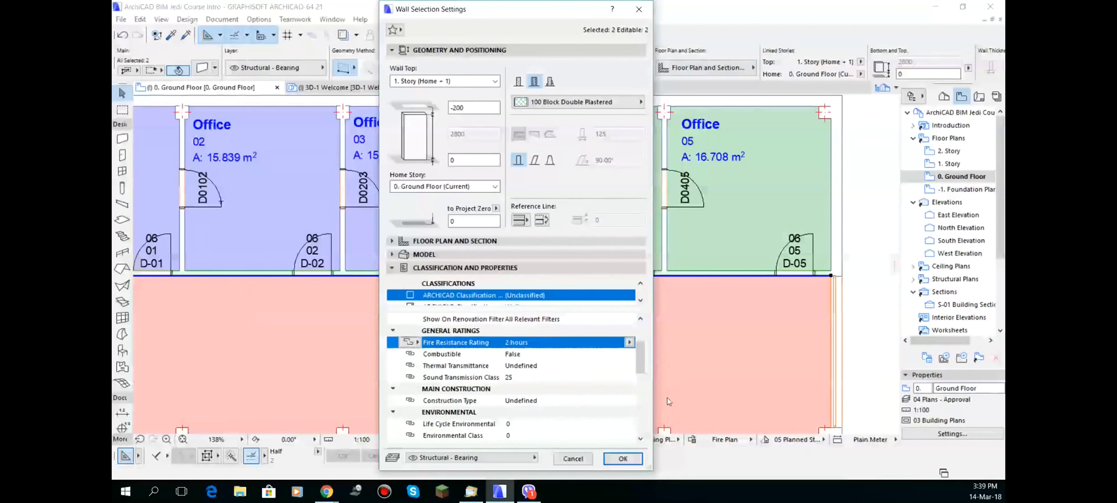
{"action": "left_click", "coordinate": [634, 457]}
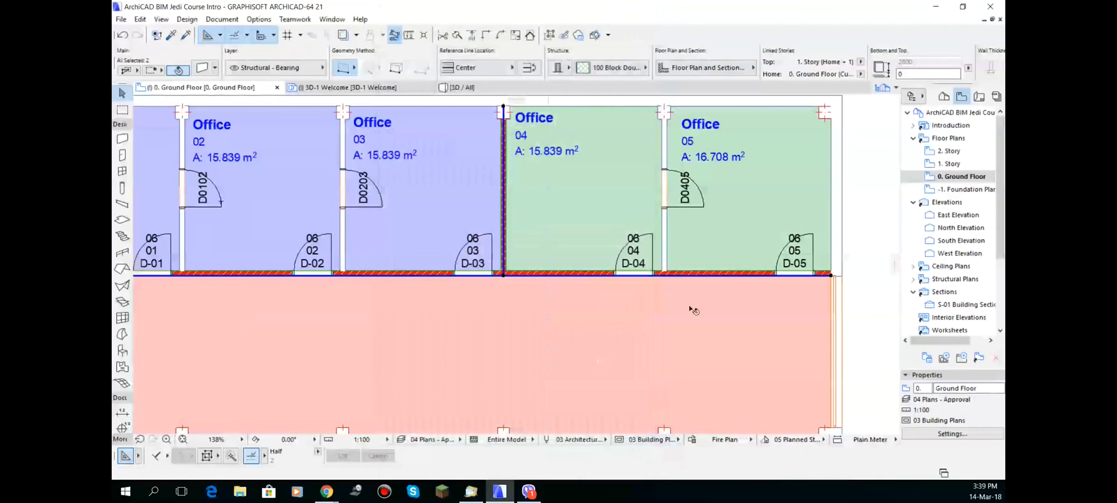
{"action": "left_click", "coordinate": [848, 254]}
Set the Fire Resistance Rating of the long exterior wall behind the row of offices to 3 hours.
{"action": "scroll", "coordinate": [850, 246], "scroll_direction": "down", "scroll_amount": 1}
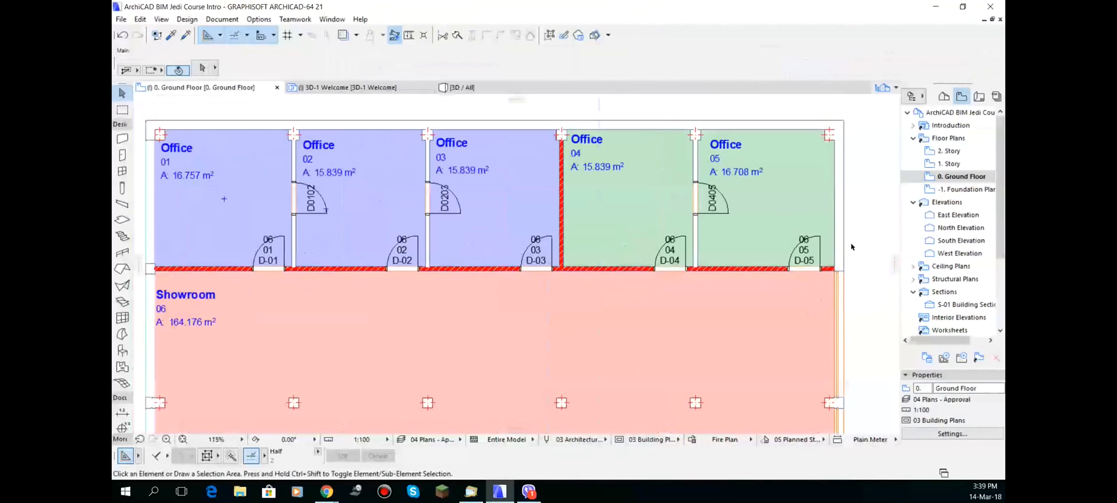
{"action": "left_click", "coordinate": [495, 128]}
{"action": "left_click", "coordinate": [179, 70]}
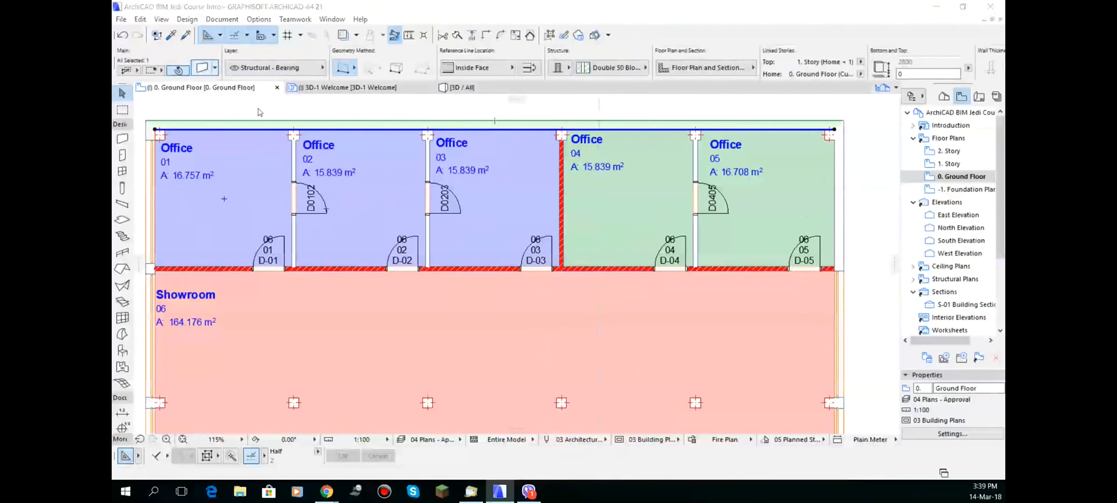
{"action": "scroll", "coordinate": [574, 417], "scroll_direction": "down", "scroll_amount": 1}
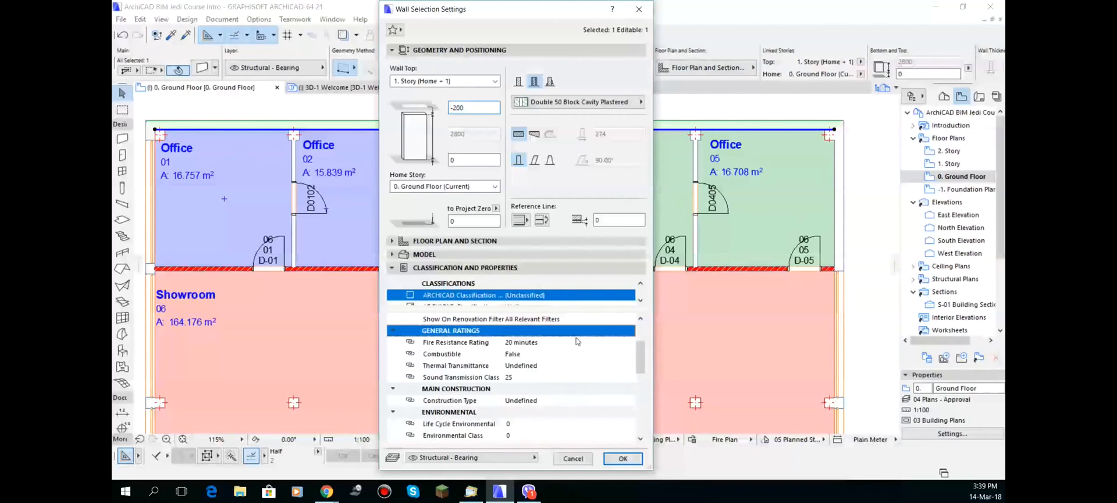
{"action": "left_click", "coordinate": [580, 343]}
{"action": "left_click", "coordinate": [629, 343]}
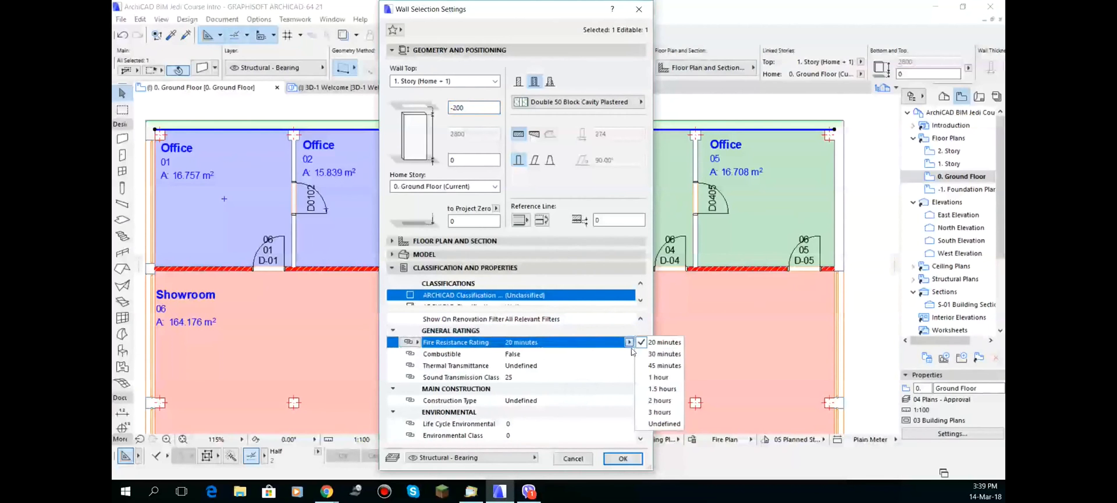
{"action": "left_click", "coordinate": [664, 412]}
{"action": "left_click", "coordinate": [633, 459]}
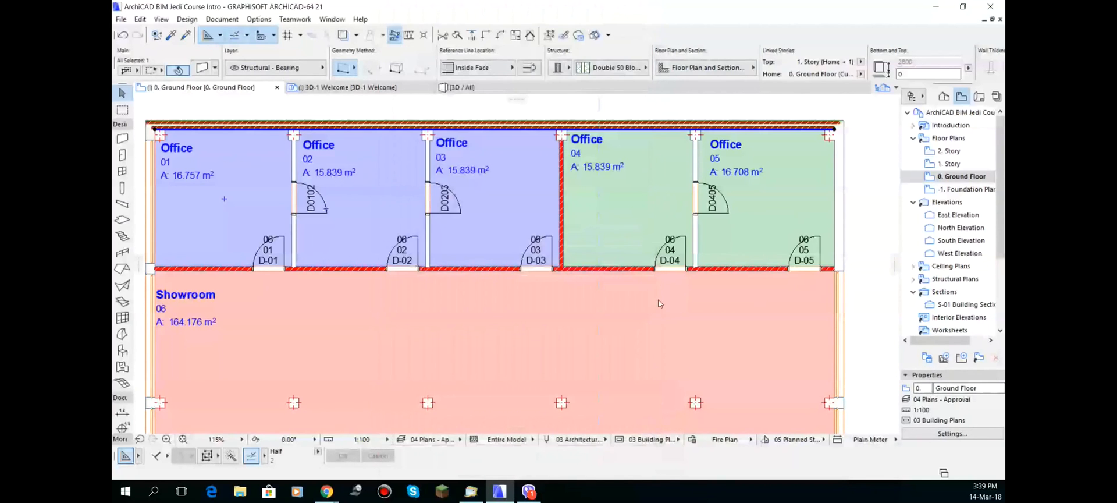
{"action": "left_click", "coordinate": [564, 109]}
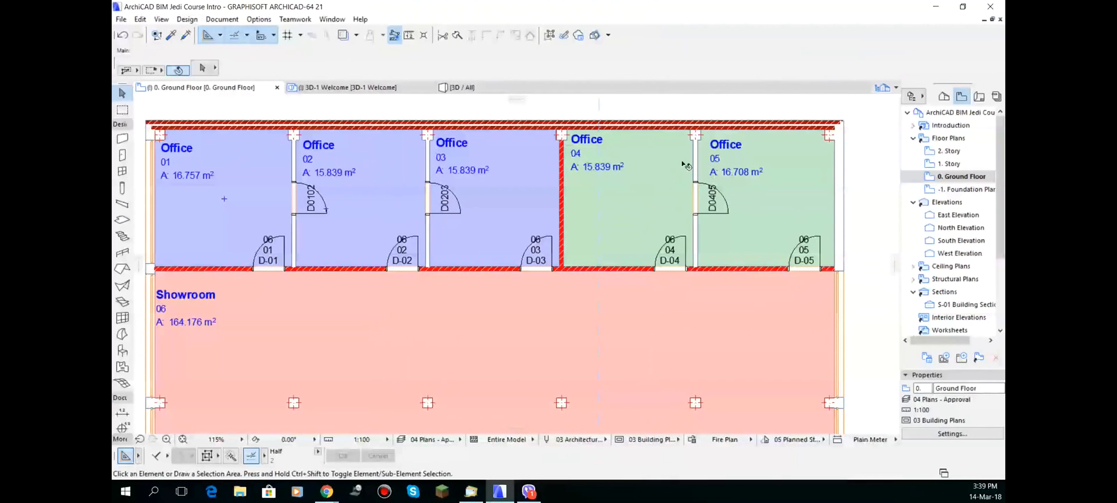
Set the Fire Resistance Rating to 45 minutes for the partitions between Offices 01 and 02 and between Offices 02 and 03.
{"action": "left_click", "coordinate": [294, 164]}
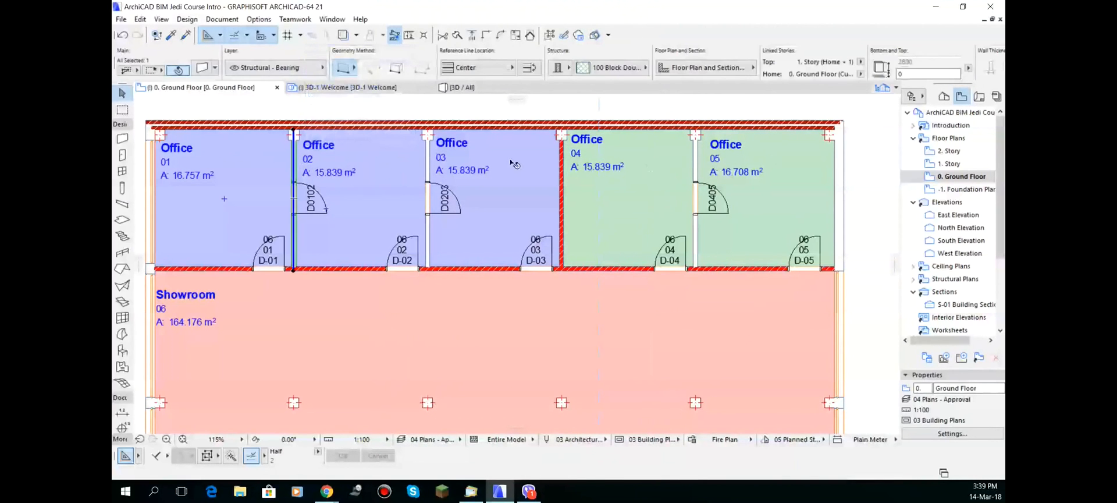
{"action": "left_click", "coordinate": [427, 156], "text": "shift"}
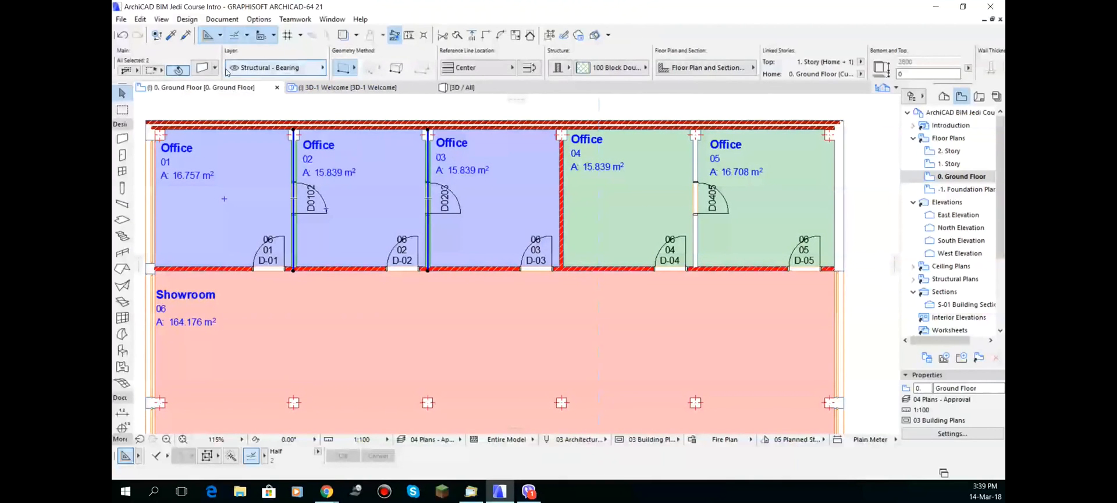
{"action": "left_click", "coordinate": [203, 69]}
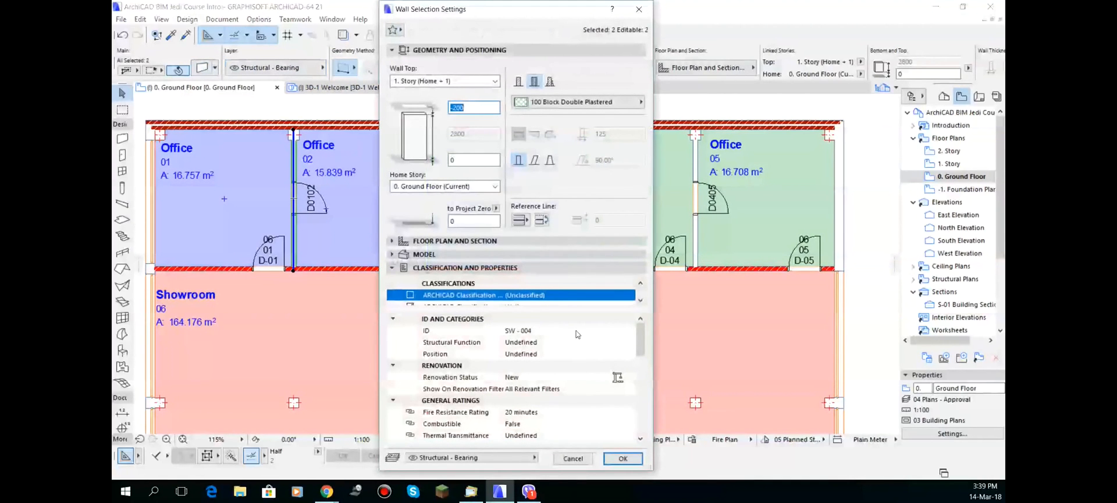
{"action": "left_click", "coordinate": [605, 411]}
{"action": "left_click", "coordinate": [629, 411]}
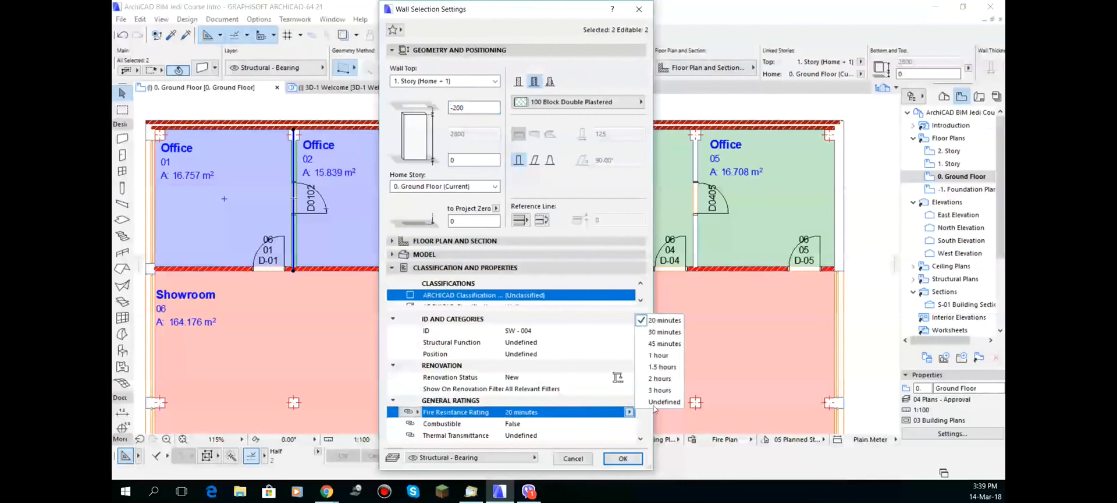
{"action": "left_click", "coordinate": [670, 344]}
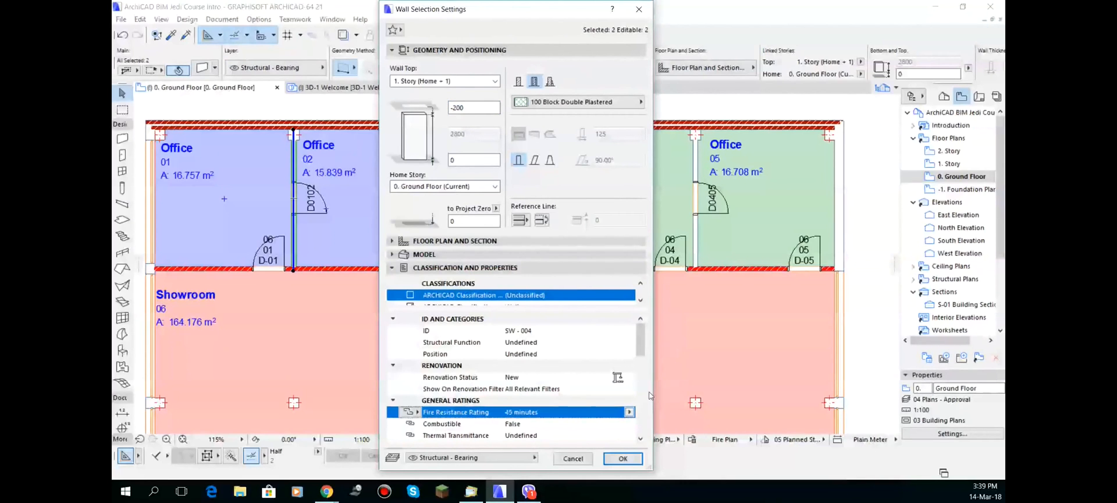
{"action": "left_click", "coordinate": [622, 458]}
{"action": "key", "text": "Escape"}
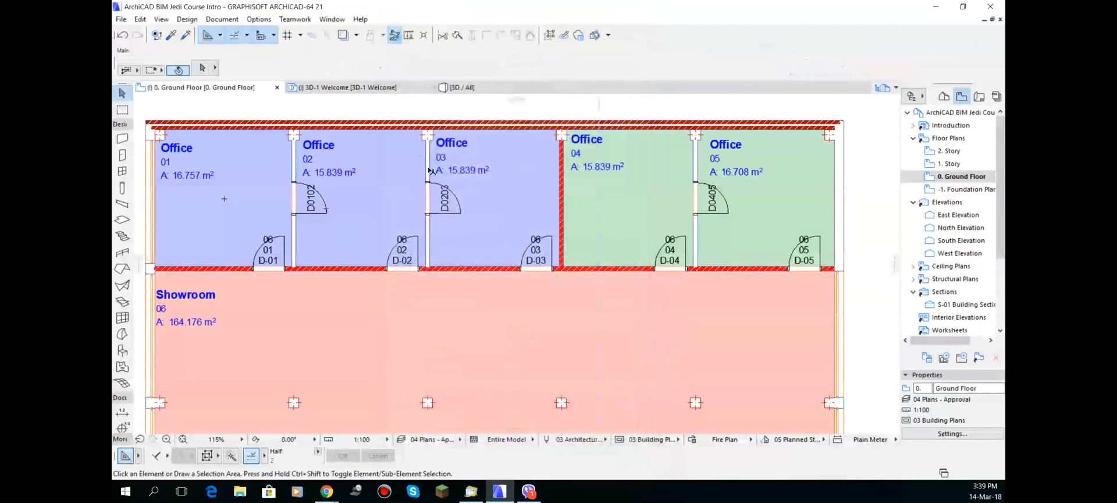
In the Fire Plan override combination, rename the rule "Fire Rating - 1,0h or less" as "Fire Rating - 1,0h".
{"action": "mouse_move", "coordinate": [432, 168]}
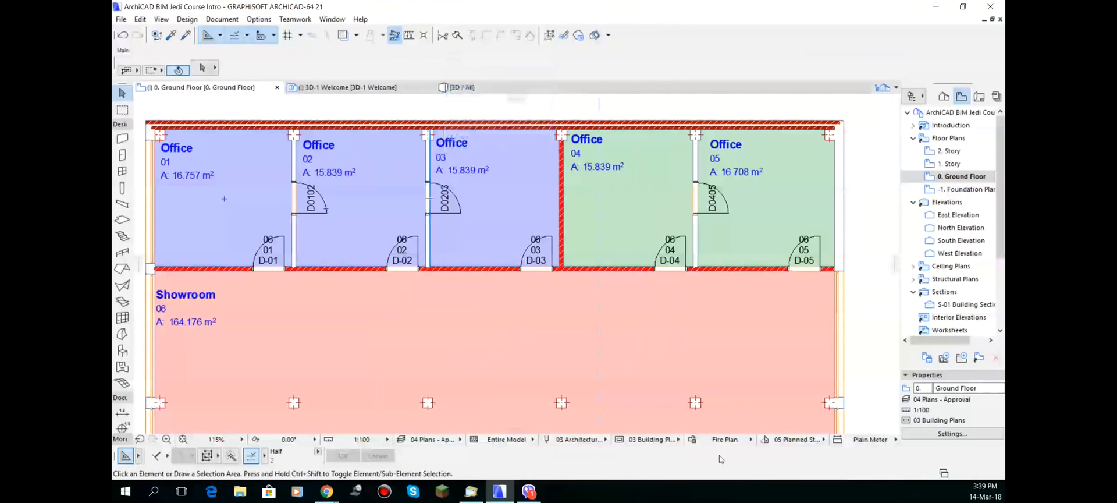
{"action": "left_click", "coordinate": [692, 440]}
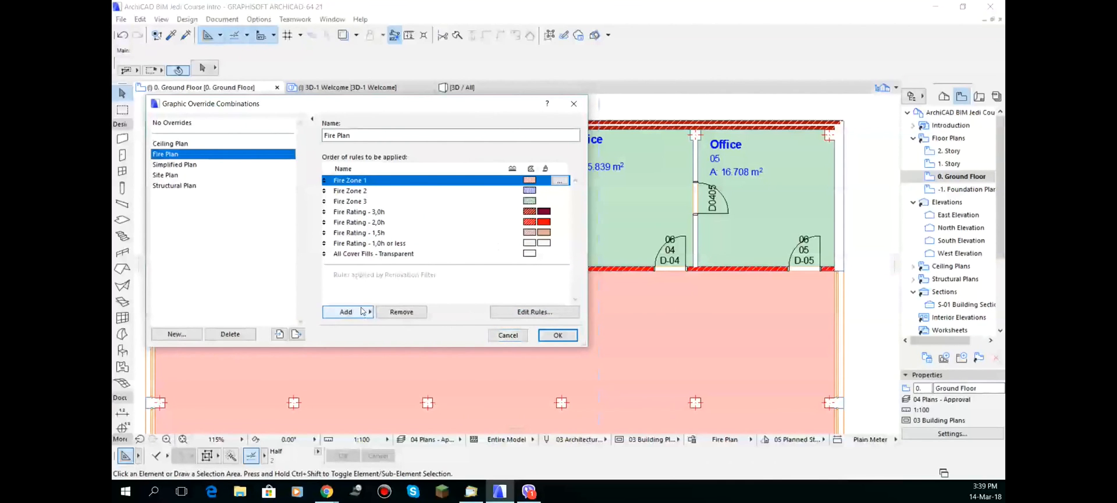
{"action": "left_click", "coordinate": [371, 233]}
{"action": "left_click", "coordinate": [371, 244]}
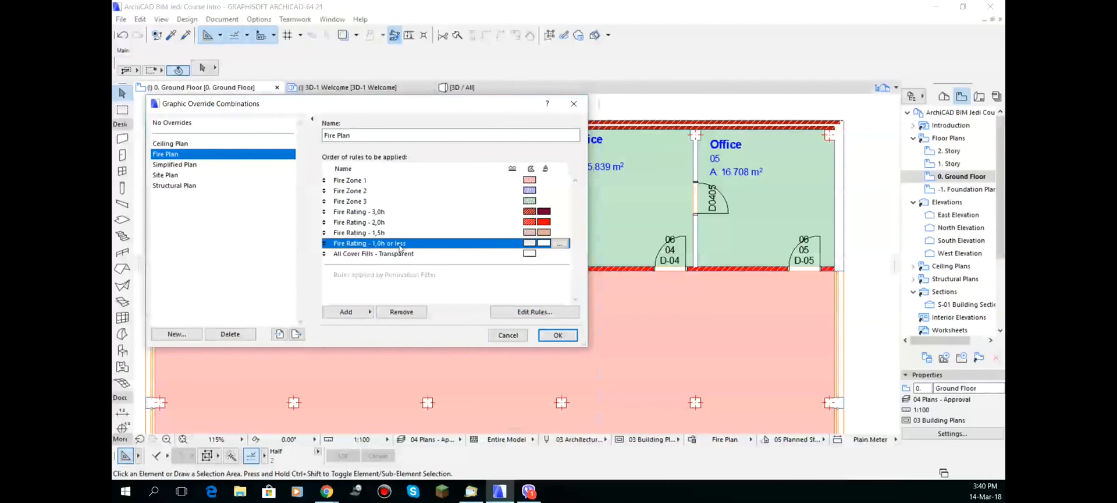
{"action": "left_click", "coordinate": [561, 244]}
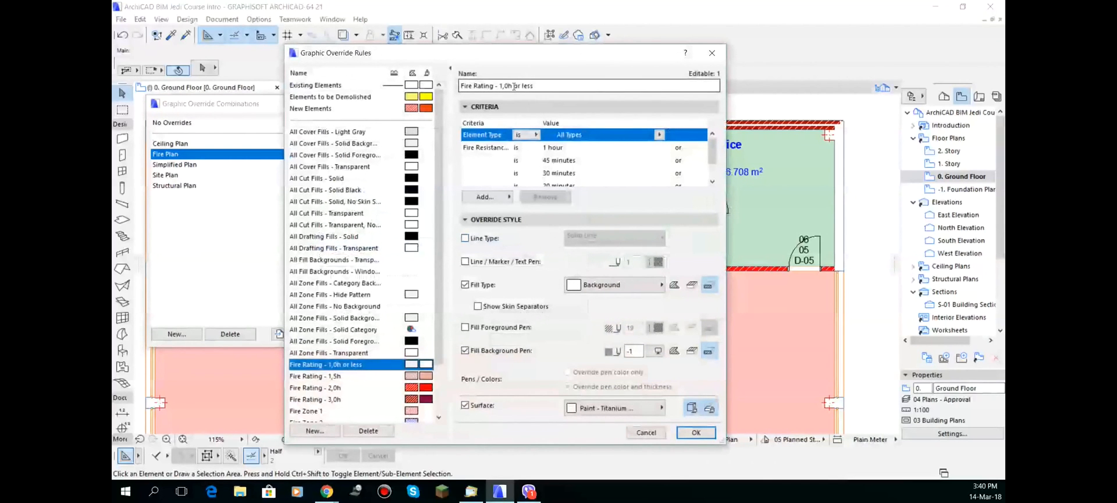
{"action": "left_click_drag", "start_coordinate": [513, 85], "coordinate": [614, 85]}
{"action": "key", "text": "BackSpace"}
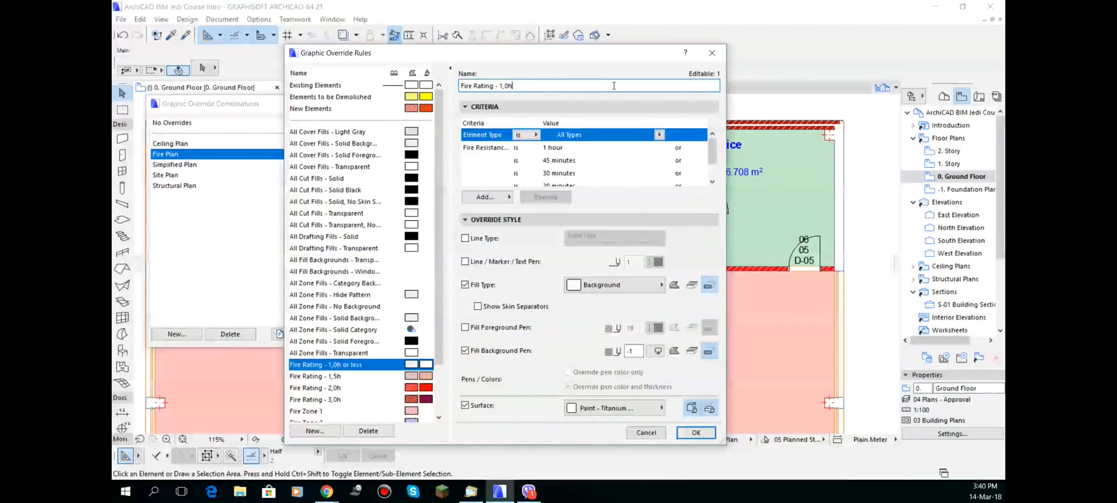
{"action": "left_click", "coordinate": [696, 432]}
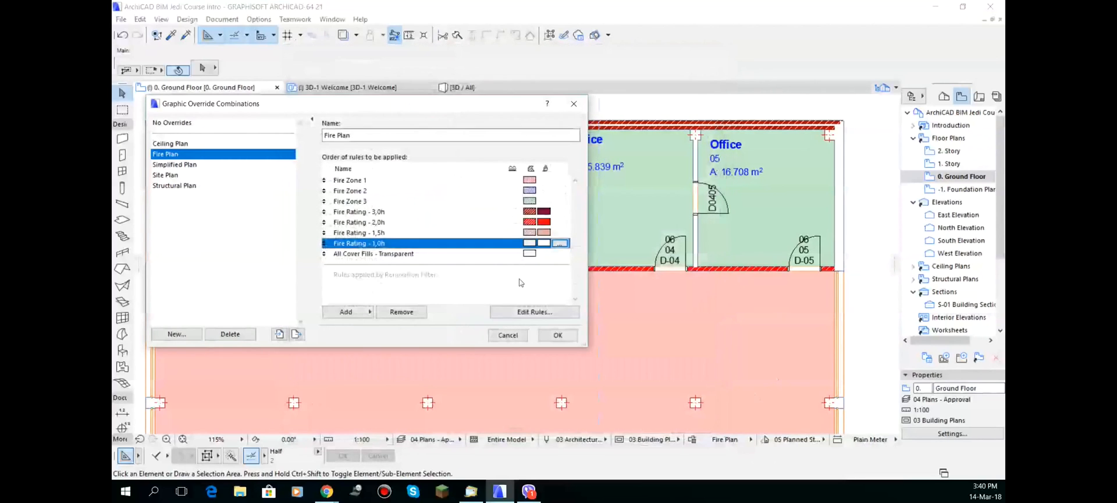
Add a new rule named "Fire Rating - 45 mins" to the Fire Plan combination by duplicating the "Fire Rating - 1,0h" rule.
{"action": "left_click", "coordinate": [346, 312]}
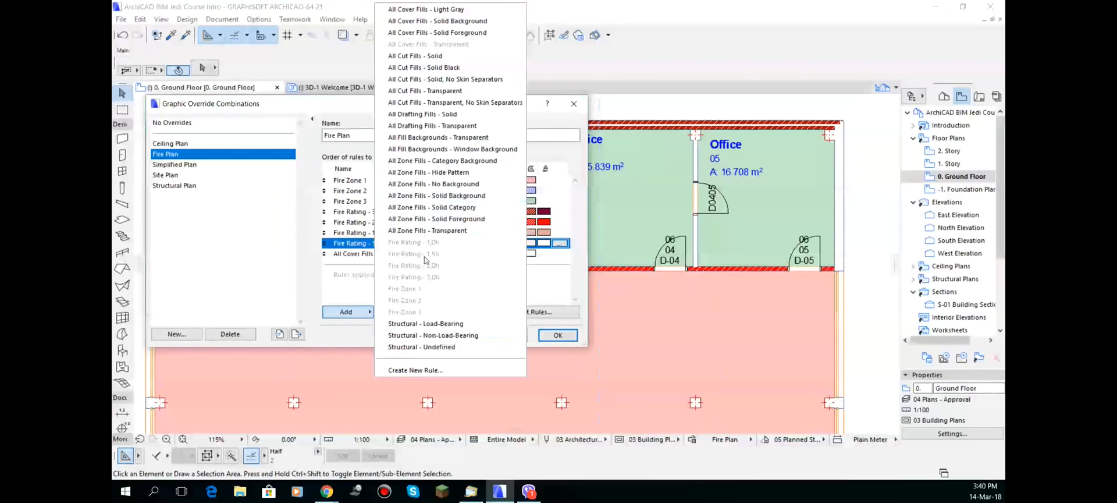
{"action": "left_click", "coordinate": [419, 371]}
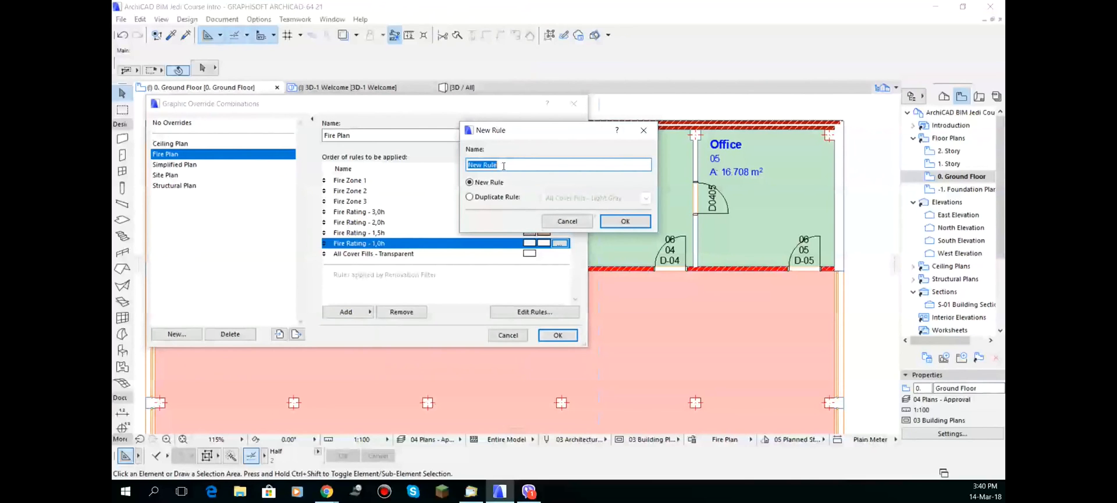
{"action": "left_click", "coordinate": [496, 201]}
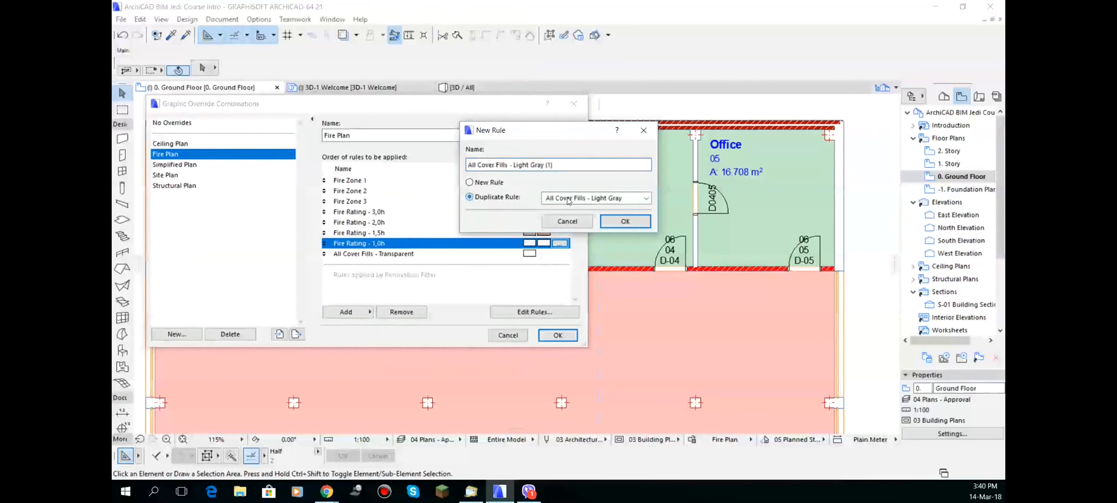
{"action": "left_click", "coordinate": [628, 200]}
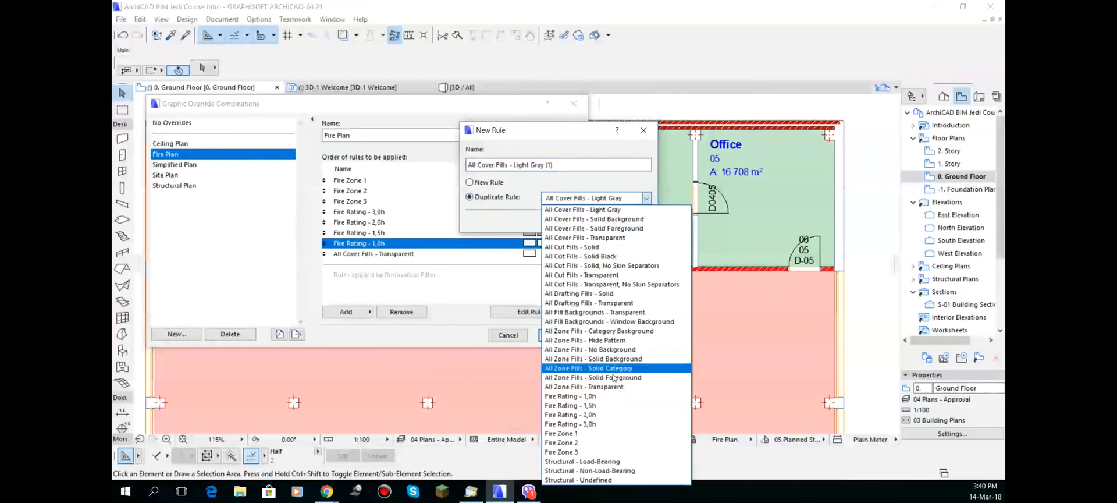
{"action": "left_click", "coordinate": [588, 396]}
{"action": "left_click_drag", "start_coordinate": [510, 165], "coordinate": [519, 164]}
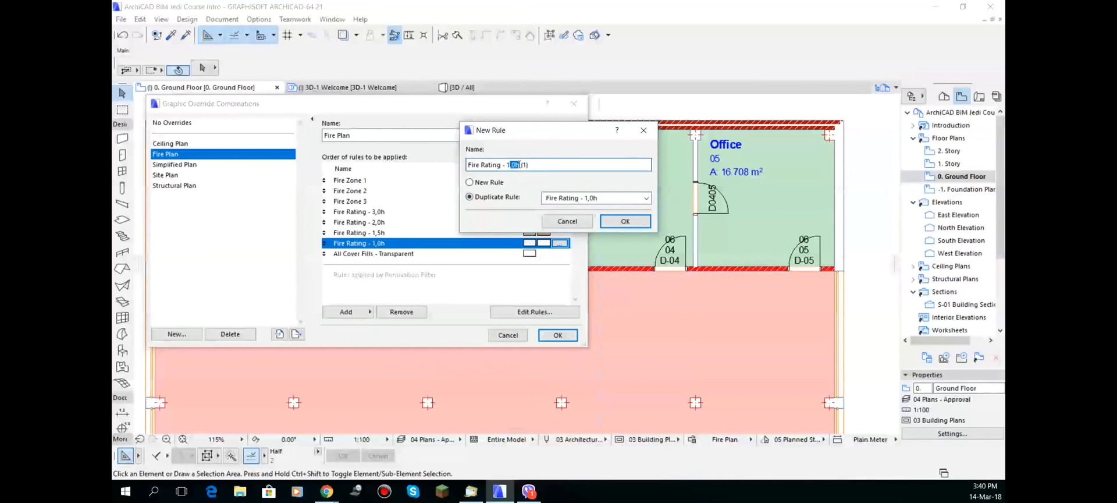
{"action": "key", "text": "BackSpace"}
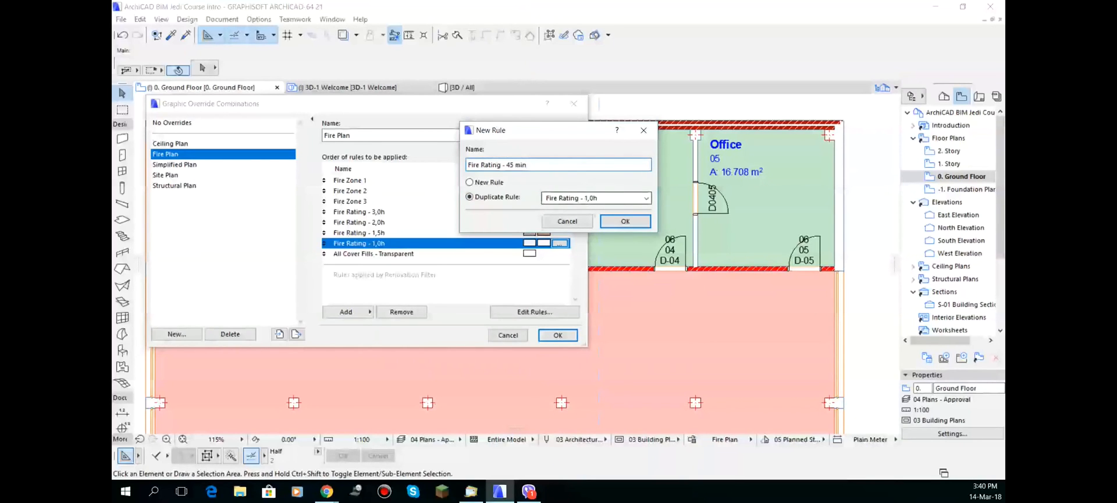
{"action": "left_click", "coordinate": [605, 222]}
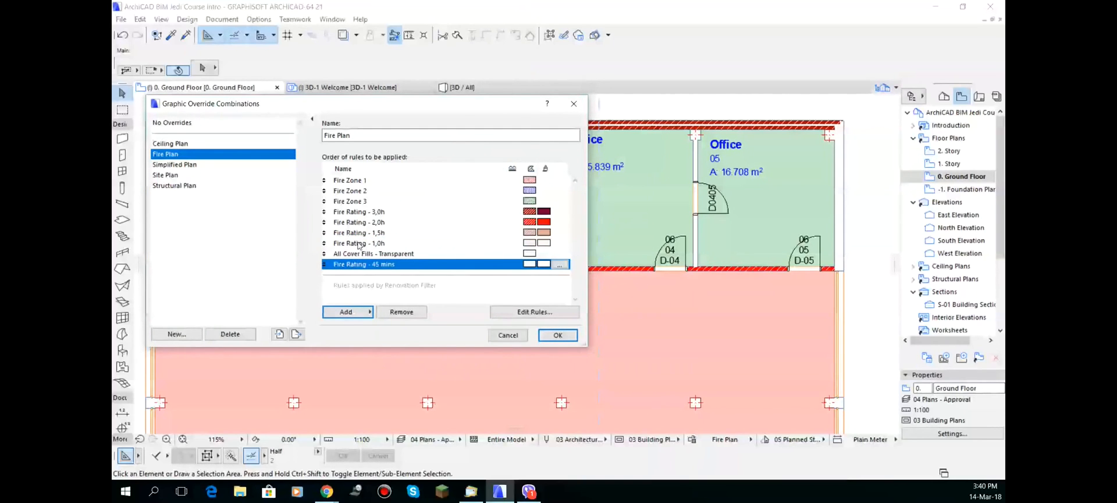
Set the 45 mins rule's first Fire Resistance Rating criterion to 45 minutes and remove all the other rating criteria.
{"action": "left_click", "coordinate": [560, 264]}
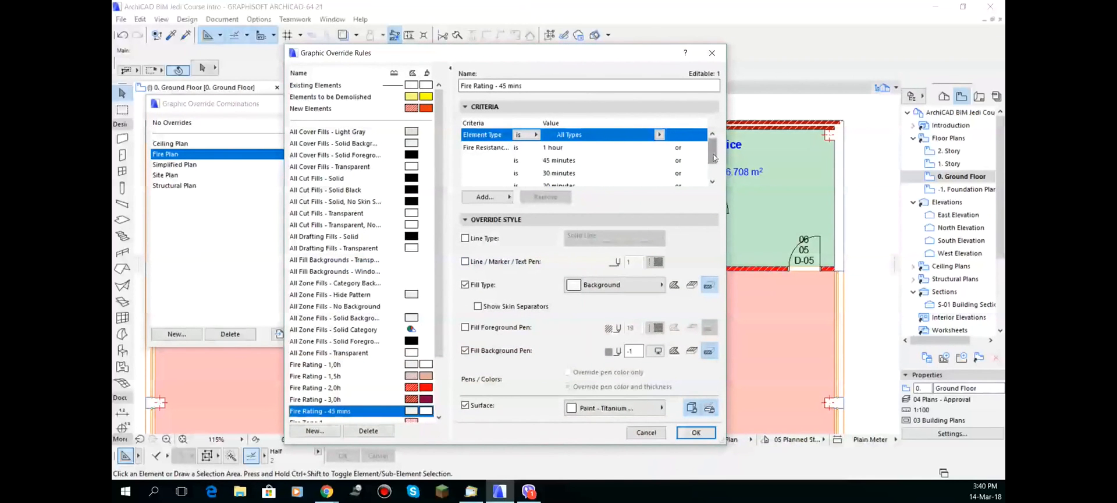
{"action": "left_click_drag", "start_coordinate": [712, 153], "coordinate": [712, 160]}
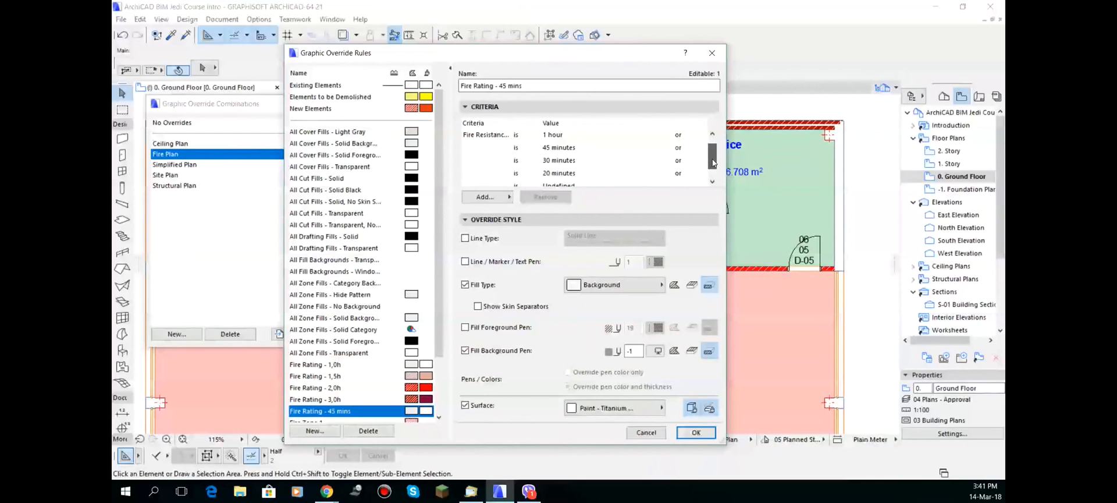
{"action": "scroll", "coordinate": [712, 159], "scroll_direction": "up", "scroll_amount": 1}
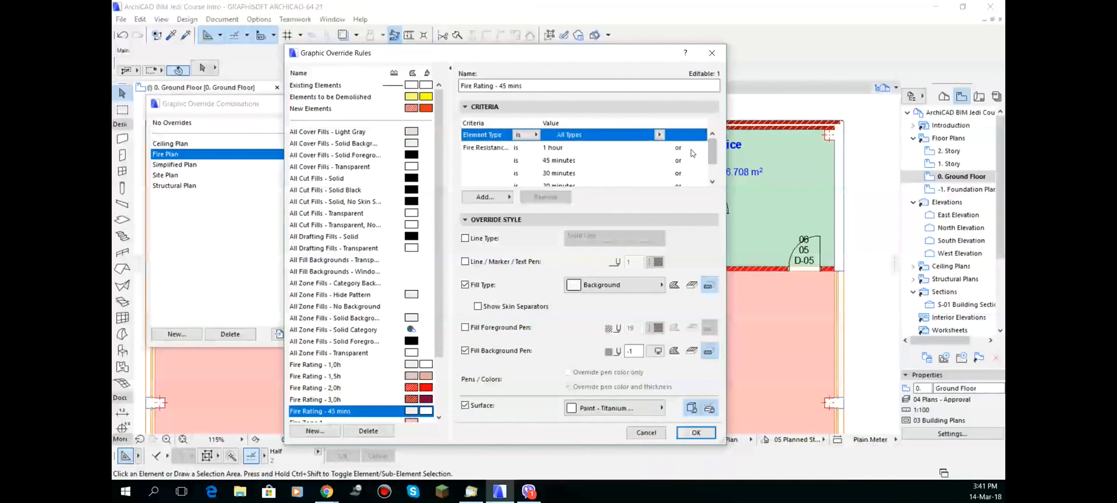
{"action": "left_click", "coordinate": [689, 149]}
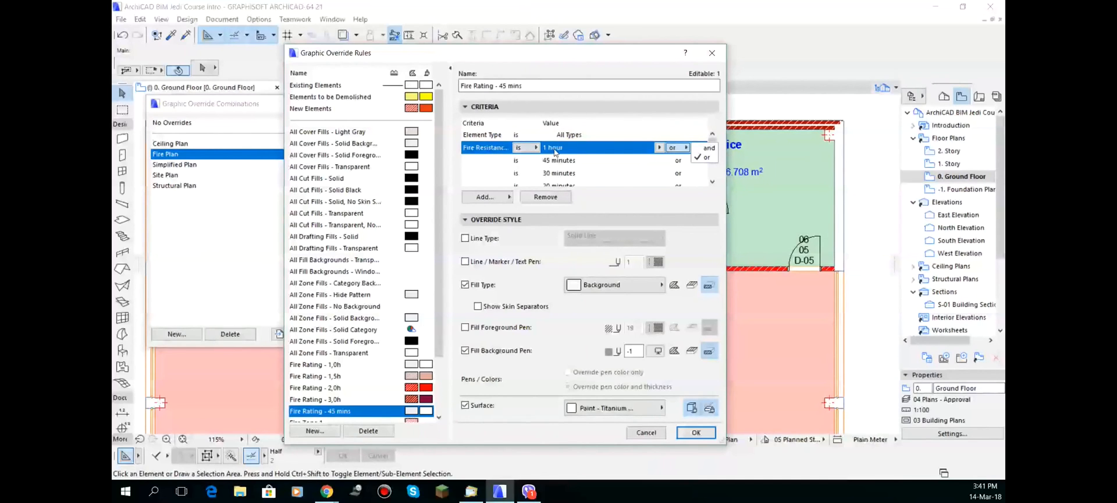
{"action": "left_click", "coordinate": [659, 149]}
{"action": "left_click", "coordinate": [659, 149]}
{"action": "left_click", "coordinate": [692, 171]}
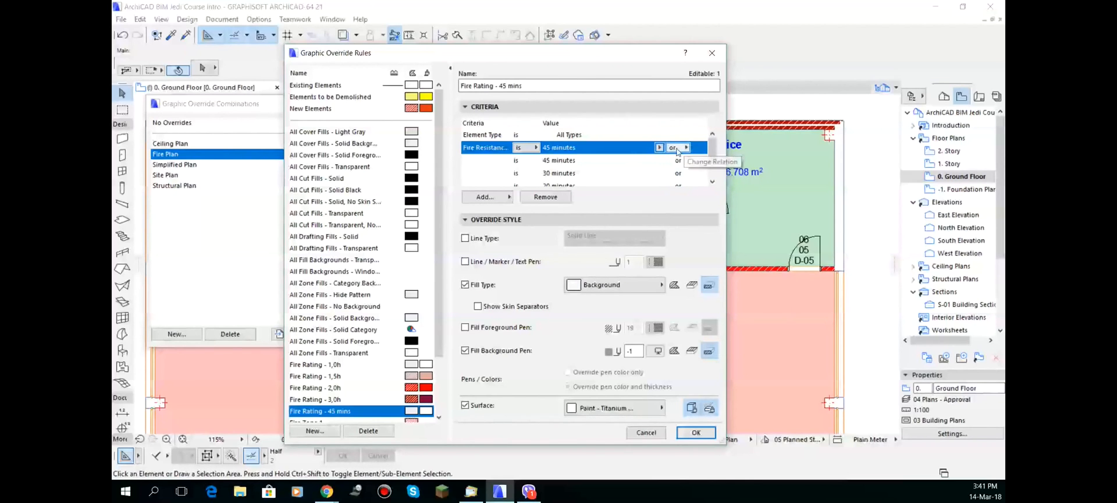
{"action": "left_click", "coordinate": [616, 161]}
{"action": "left_click", "coordinate": [542, 197]}
{"action": "left_click", "coordinate": [542, 197]}
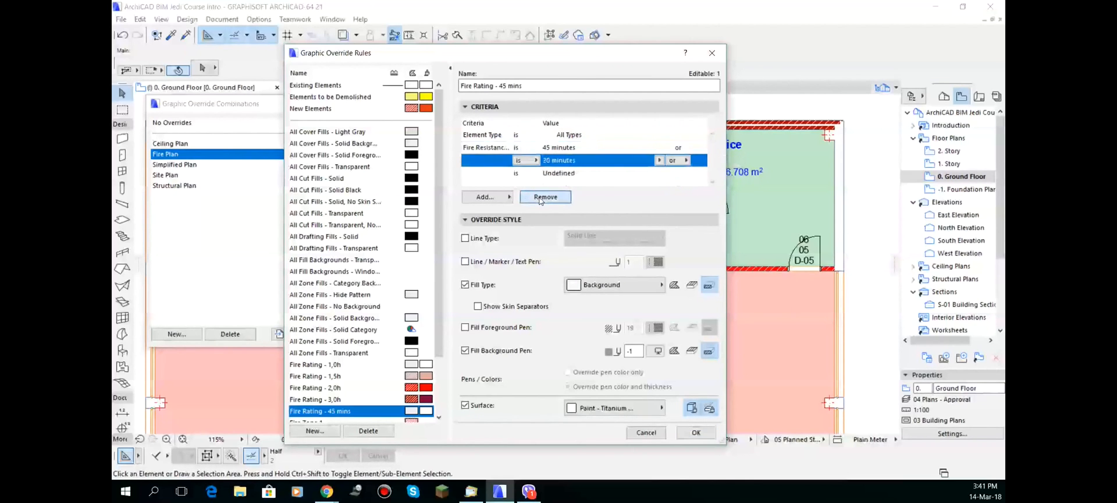
{"action": "left_click", "coordinate": [542, 197]}
{"action": "left_click", "coordinate": [542, 197]}
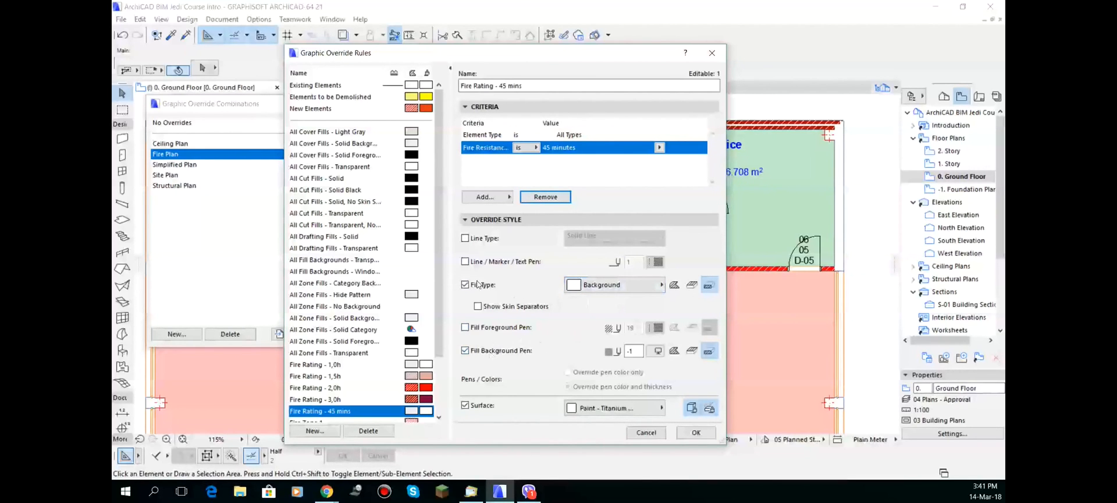
Override the 45 mins rule's fill type with 25 % and its fill foreground pen with purple pen 15.
{"action": "left_click", "coordinate": [617, 284]}
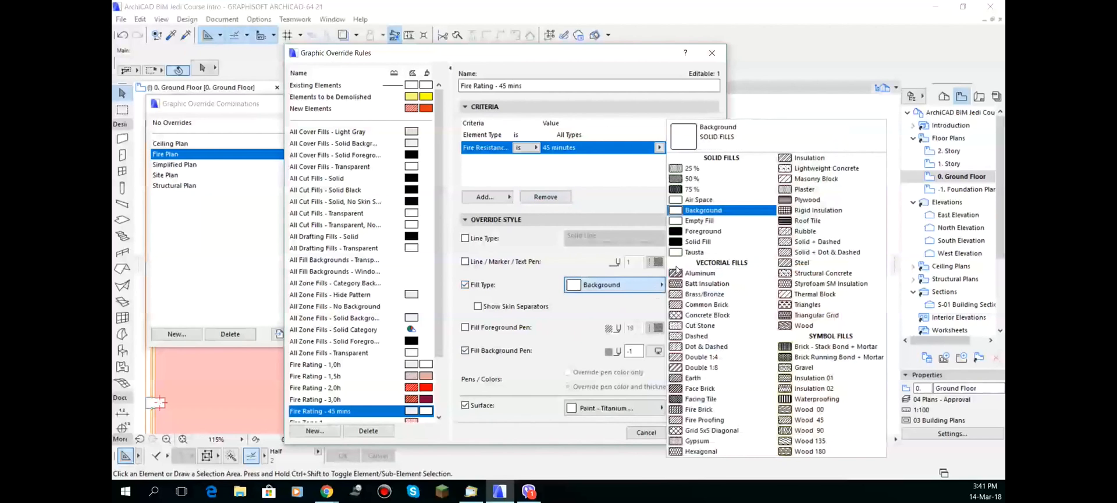
{"action": "left_click", "coordinate": [693, 167]}
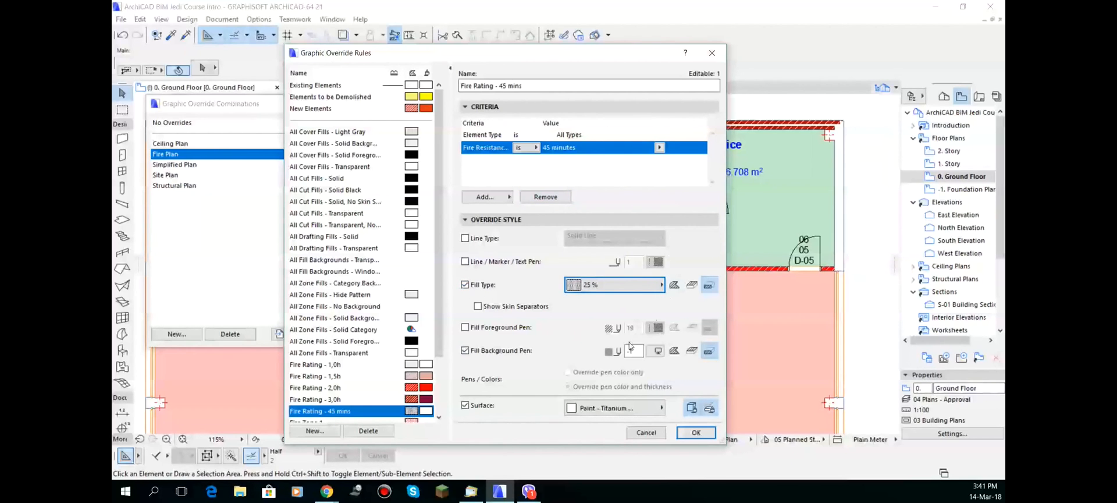
{"action": "left_click", "coordinate": [465, 326]}
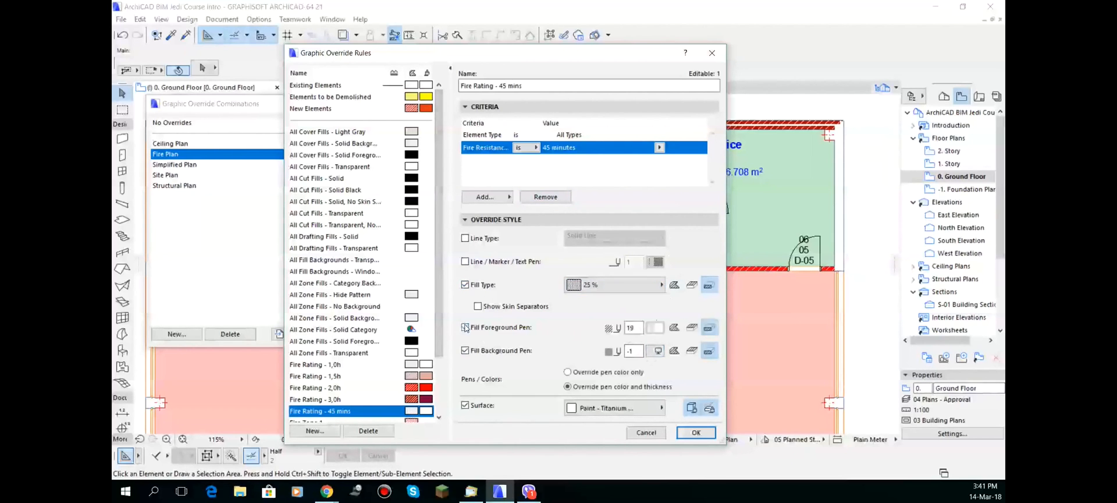
{"action": "left_click", "coordinate": [659, 329]}
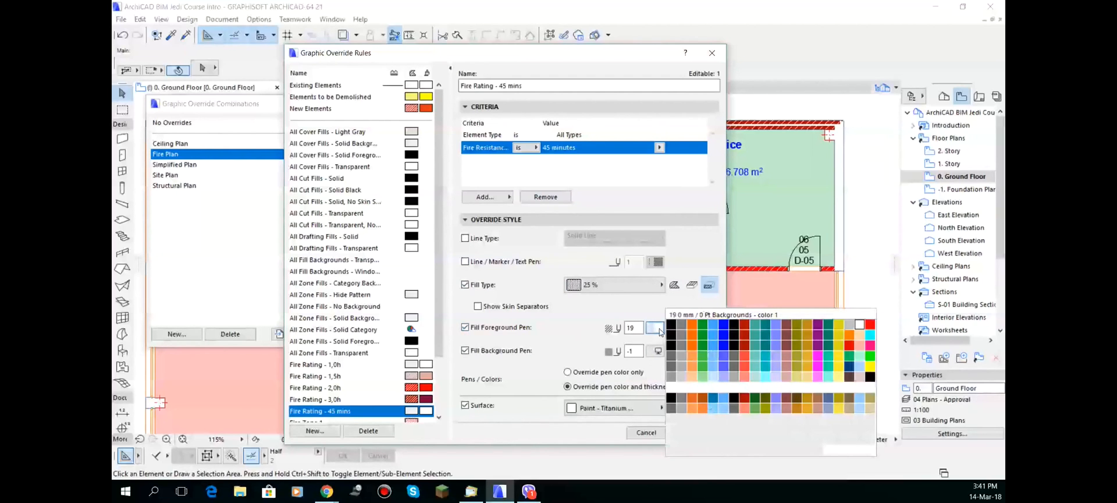
{"action": "left_click", "coordinate": [443, 348]}
{"action": "left_click", "coordinate": [654, 327]}
{"action": "left_click", "coordinate": [819, 328]}
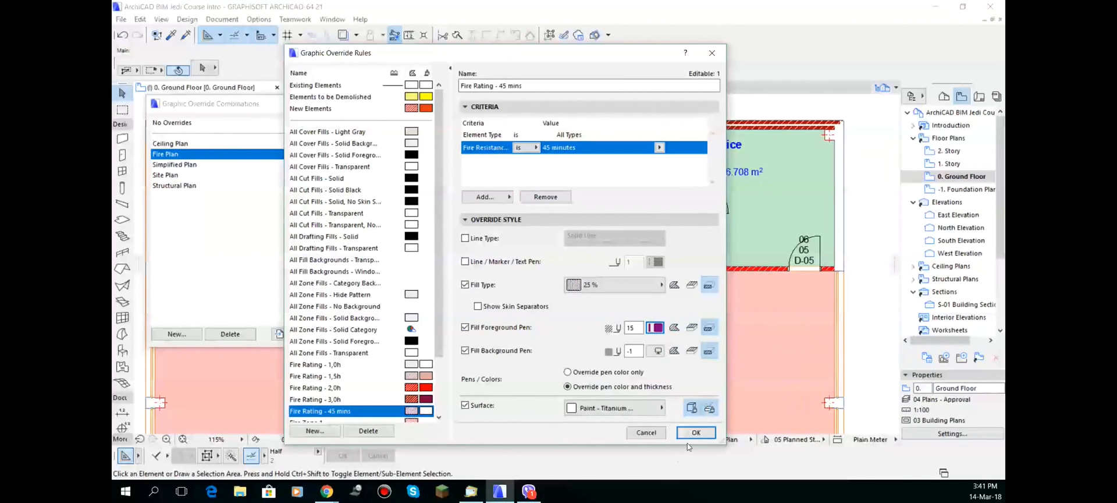
Set the 45 mins rule's surface override to Paint - Ultramarine Violet and apply the rule and combination changes.
{"action": "left_click", "coordinate": [642, 407]}
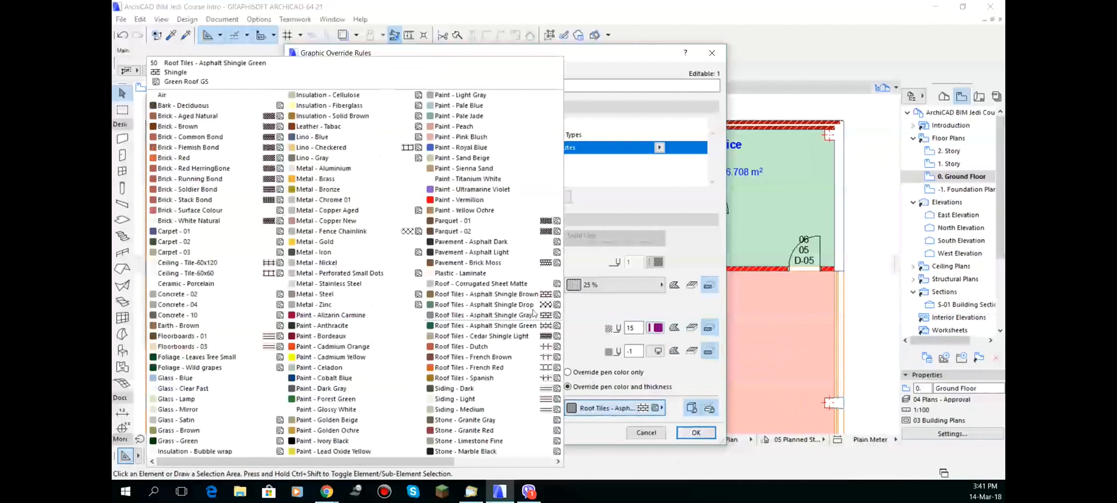
{"action": "left_click", "coordinate": [487, 189]}
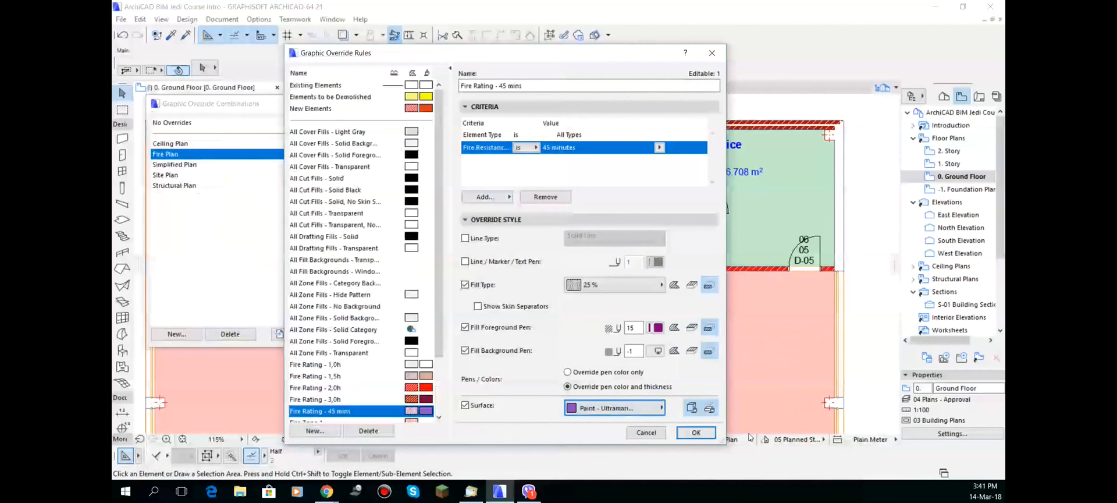
{"action": "left_click", "coordinate": [700, 435]}
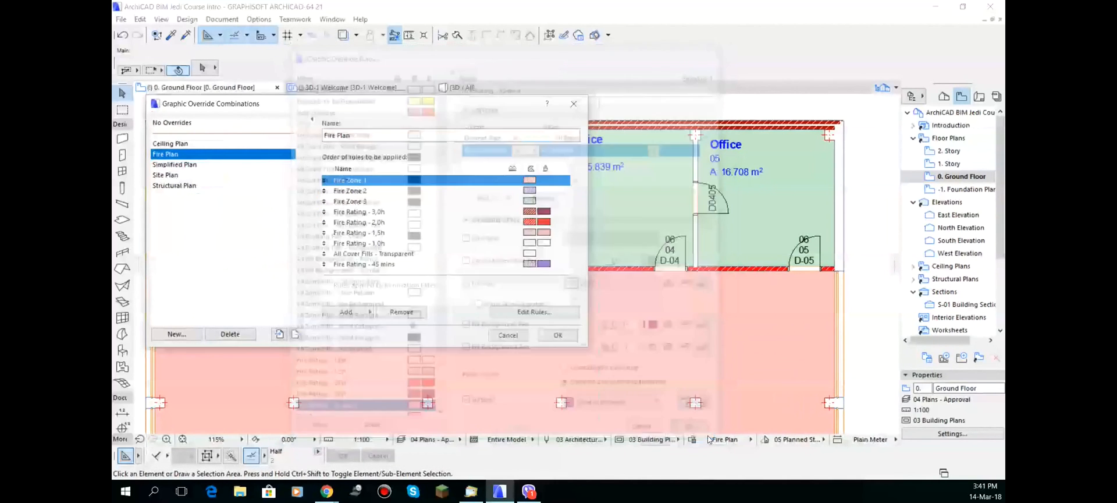
{"action": "left_click", "coordinate": [557, 336]}
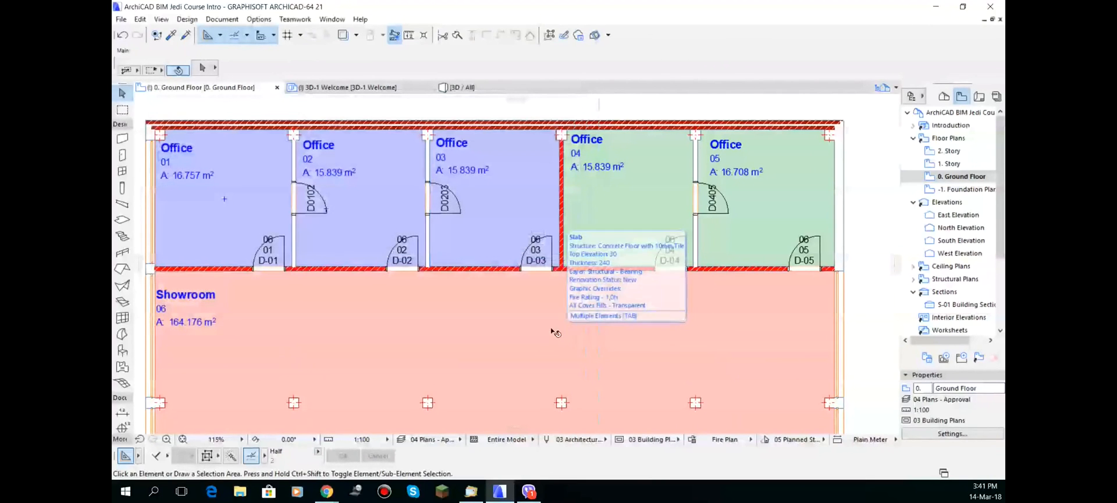
Check the Fire Resistance Rating of the partition between Offices 02 and 03 in its wall settings, leaving them unchanged, and deselect it.
{"action": "left_click", "coordinate": [428, 237]}
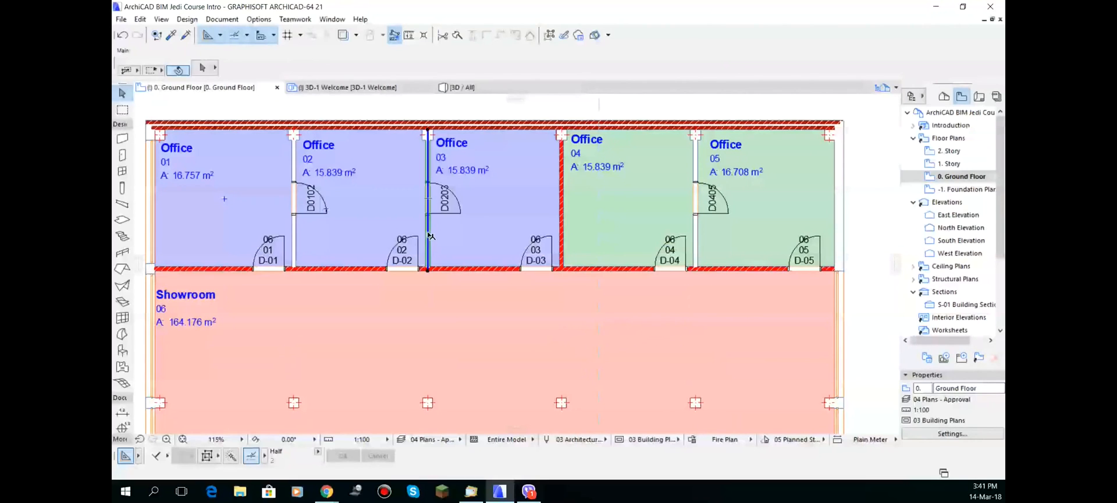
{"action": "left_click", "coordinate": [470, 295]}
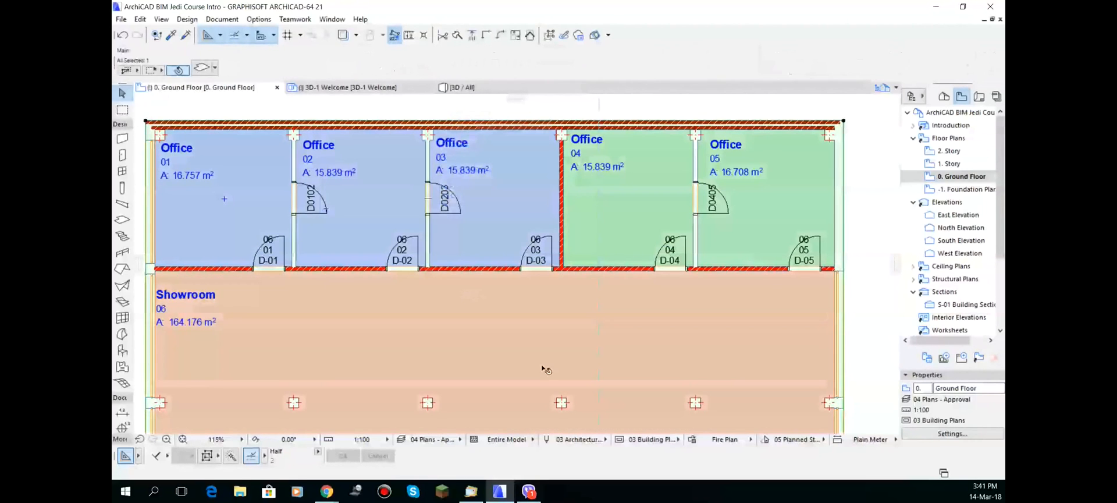
{"action": "left_click", "coordinate": [862, 235]}
{"action": "left_click", "coordinate": [428, 238]}
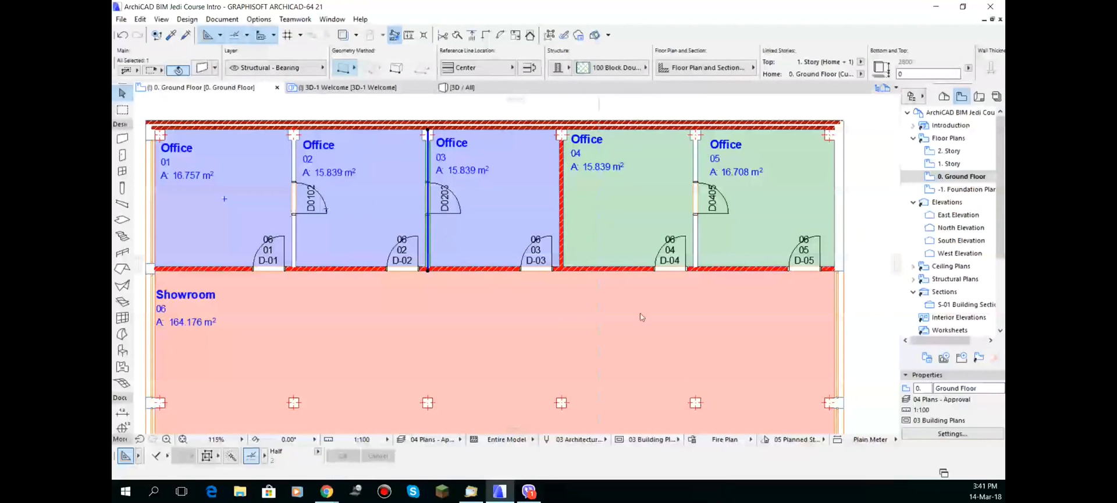
{"action": "key", "text": "ctrl+t"}
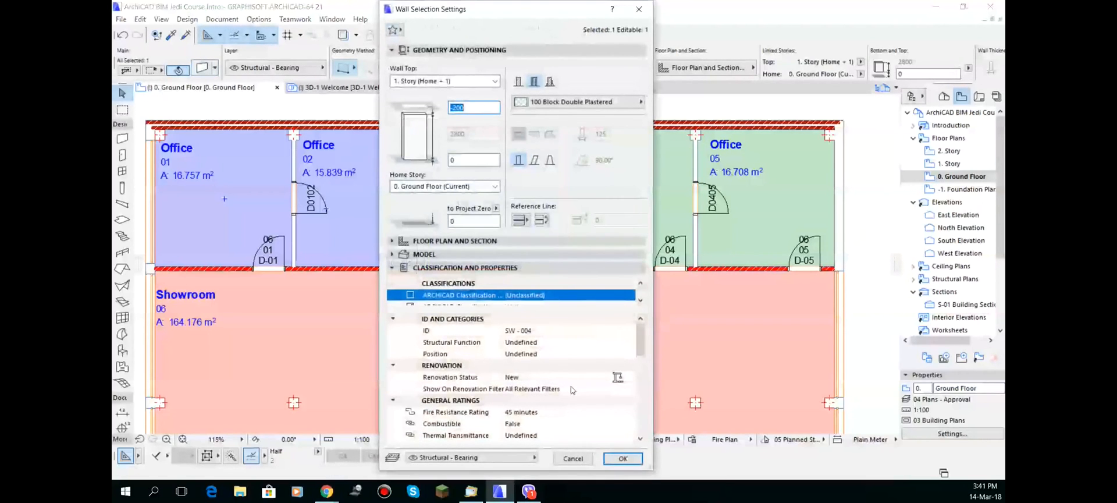
{"action": "left_click", "coordinate": [585, 459]}
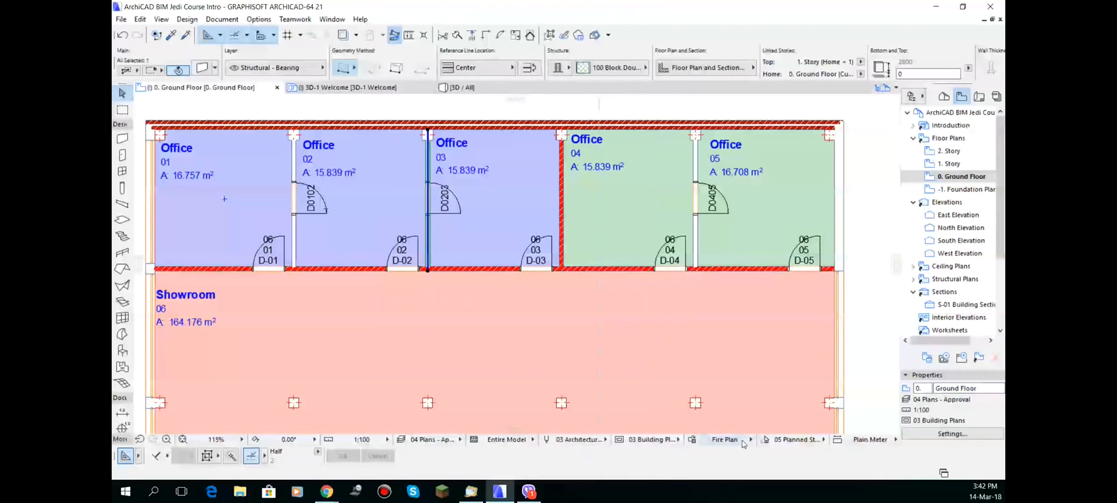
{"action": "left_click", "coordinate": [875, 395]}
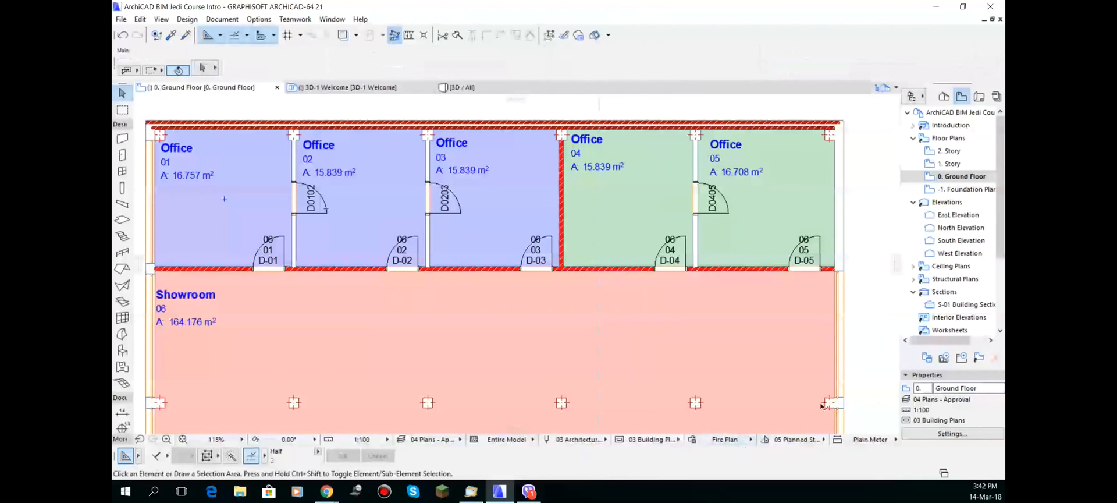
Set the fill background pen of the Fire Rating - 45 mins rule to pen 19, keeping its Fire Resistance Rating criterion.
{"action": "left_click", "coordinate": [692, 440]}
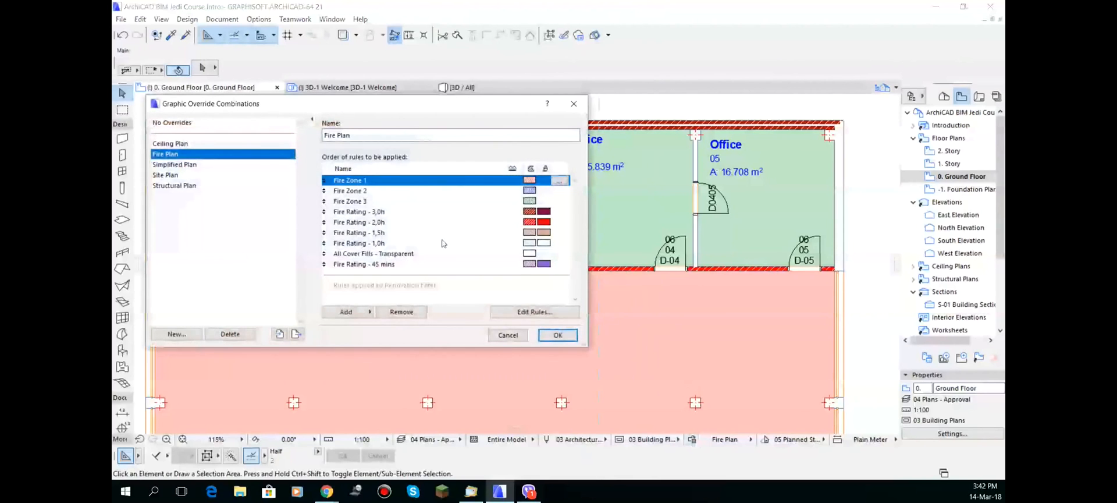
{"action": "left_click", "coordinate": [495, 265]}
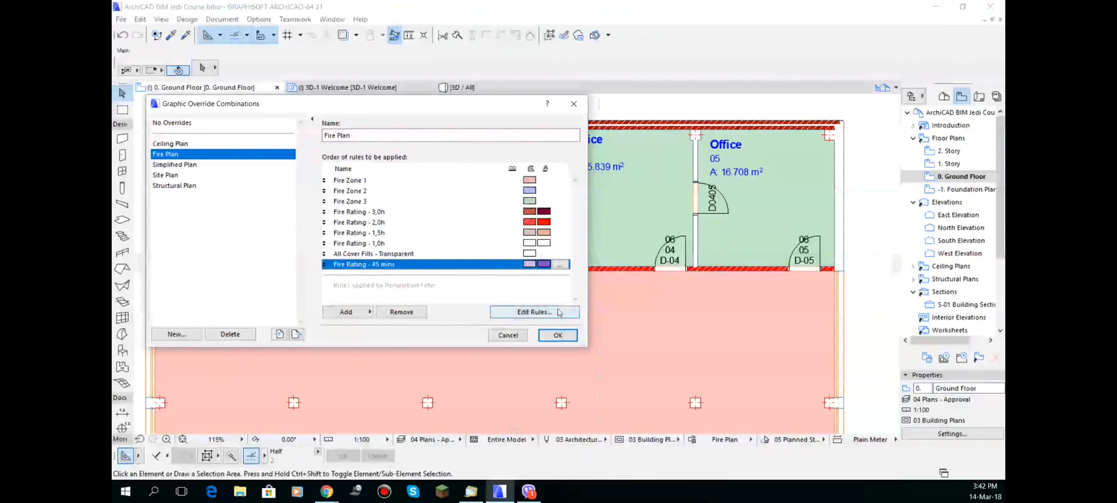
{"action": "left_click", "coordinate": [564, 265]}
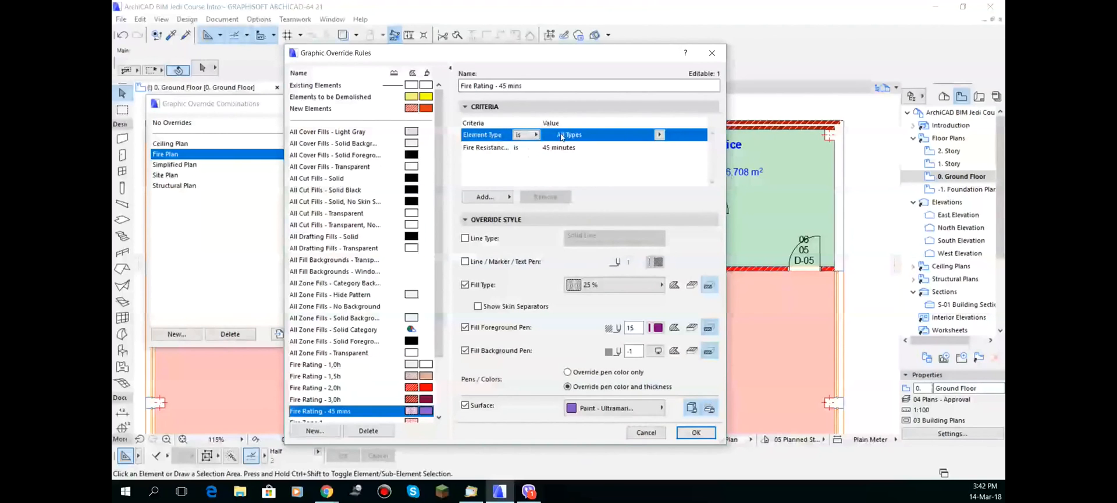
{"action": "left_click", "coordinate": [523, 148]}
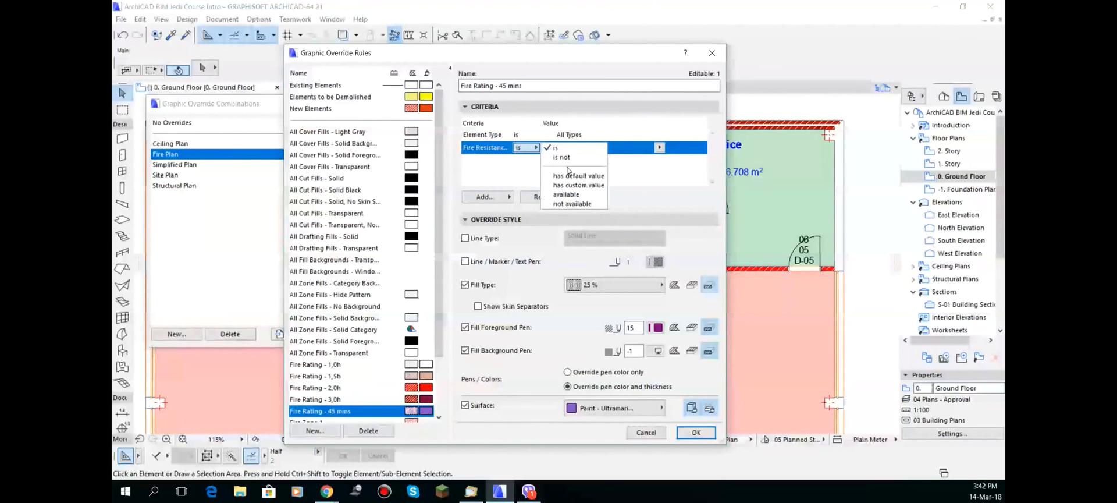
{"action": "left_click", "coordinate": [691, 168]}
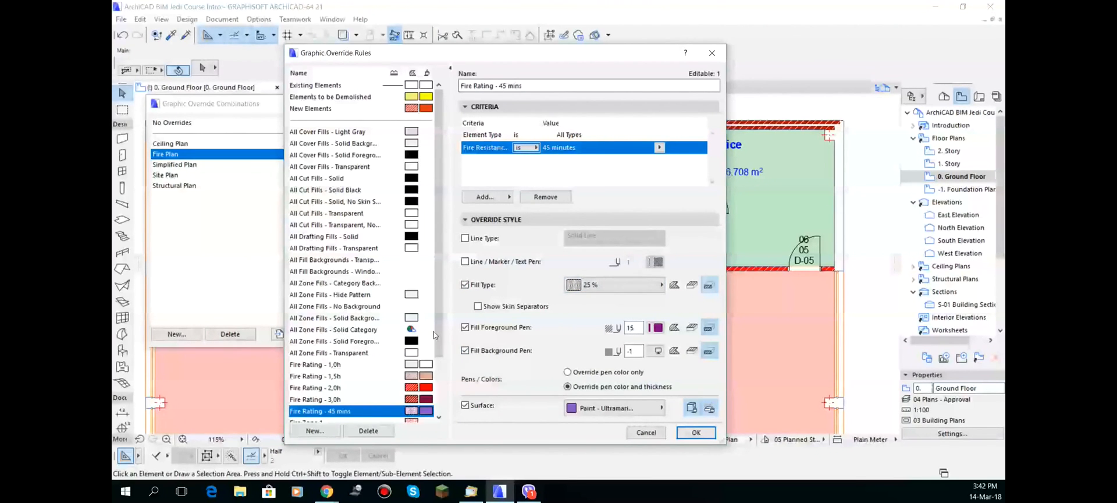
{"action": "left_click_drag", "start_coordinate": [436, 333], "coordinate": [435, 386]}
{"action": "left_click", "coordinate": [658, 350]}
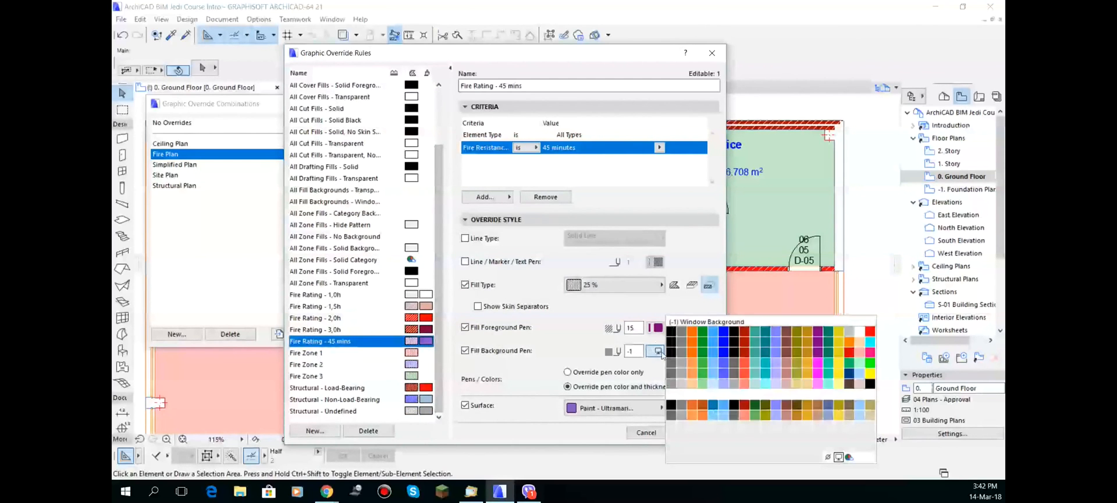
{"action": "left_click", "coordinate": [859, 331]}
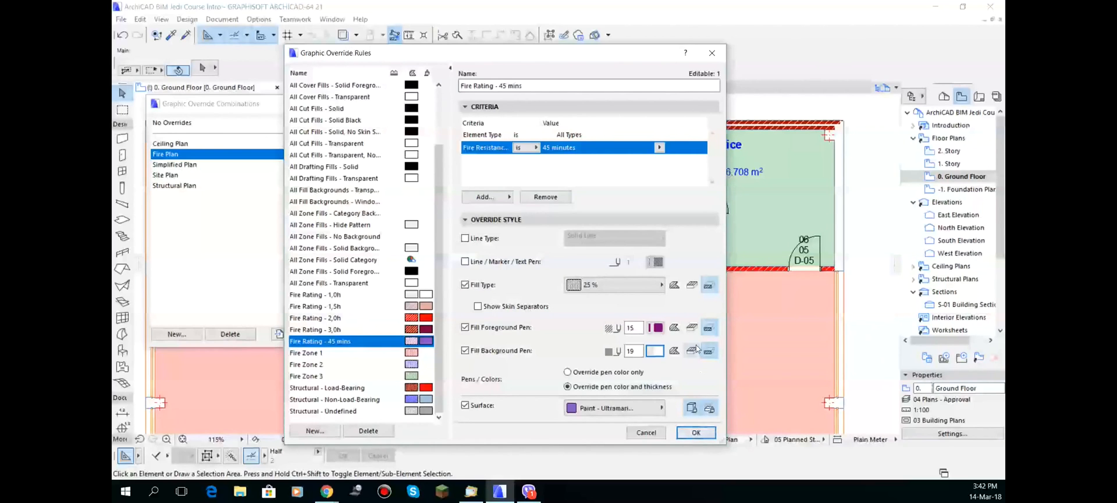
{"action": "left_click", "coordinate": [692, 433]}
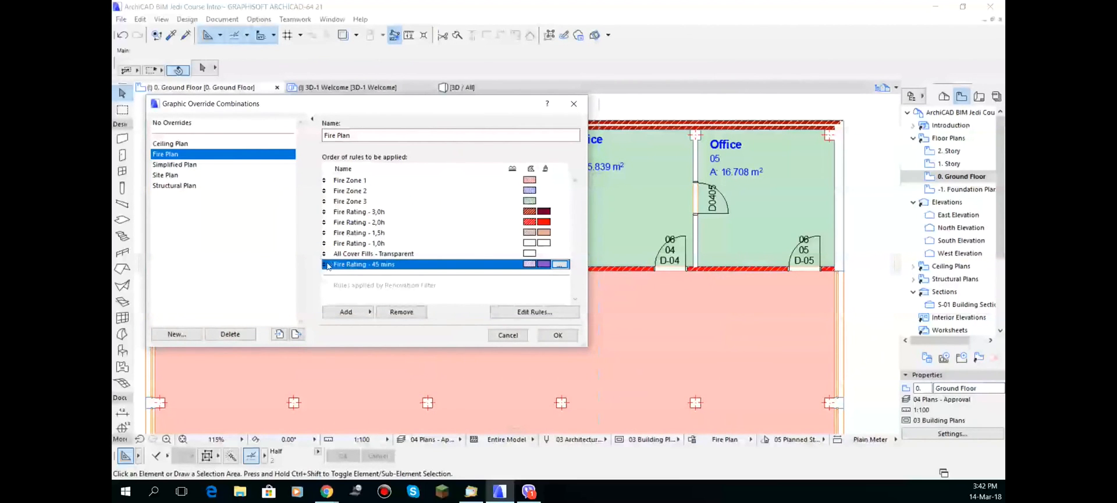
Move the 45 mins rule above All Cover Fills - Transparent in the Fire Plan combination and select the partition between Offices 02 and 03.
{"action": "left_click_drag", "start_coordinate": [325, 263], "coordinate": [325, 251]}
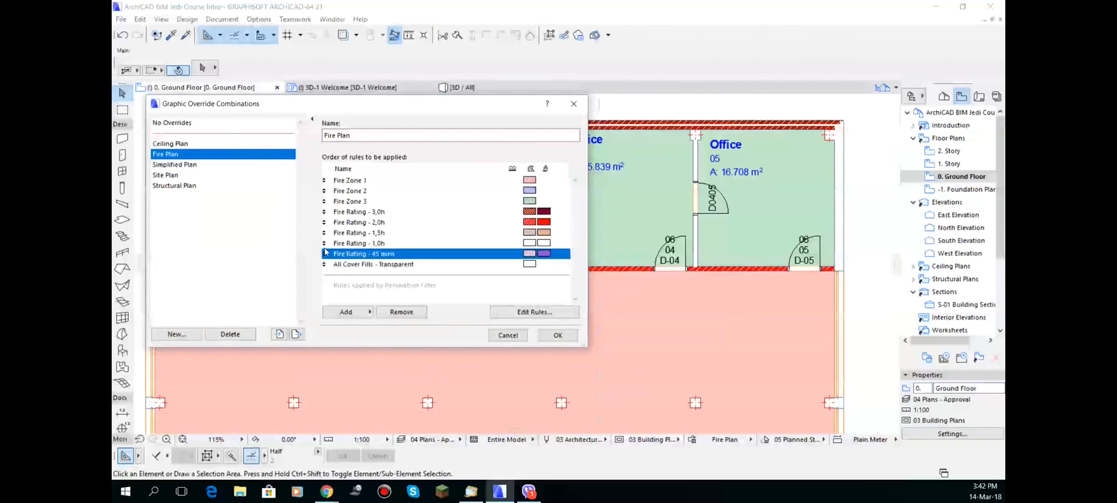
{"action": "left_click", "coordinate": [557, 335]}
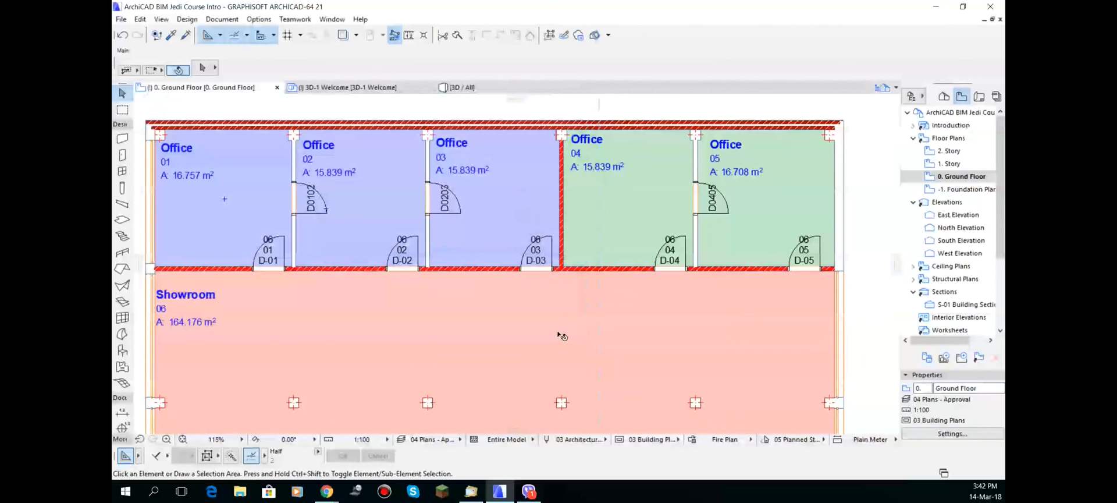
{"action": "left_click", "coordinate": [431, 231]}
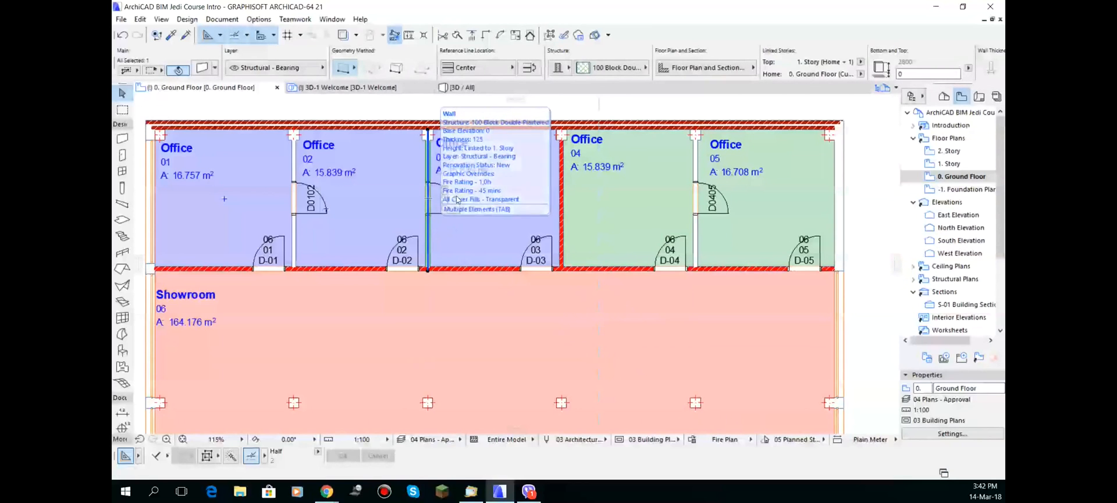
Set the 45 mins rule's Element Type criterion to Wall, widen the criteria column, and apply the rule and combination changes.
{"action": "left_click", "coordinate": [692, 441]}
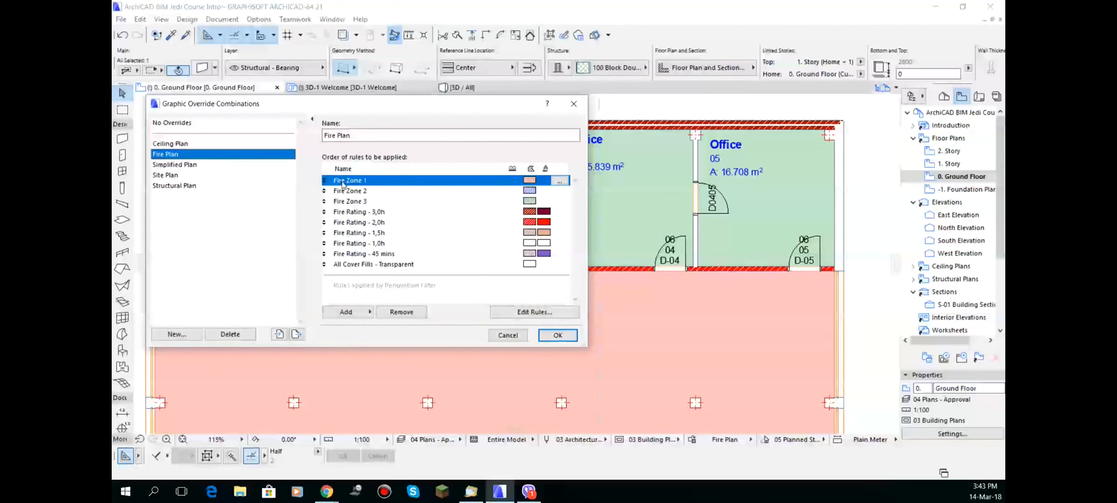
{"action": "left_click", "coordinate": [362, 254]}
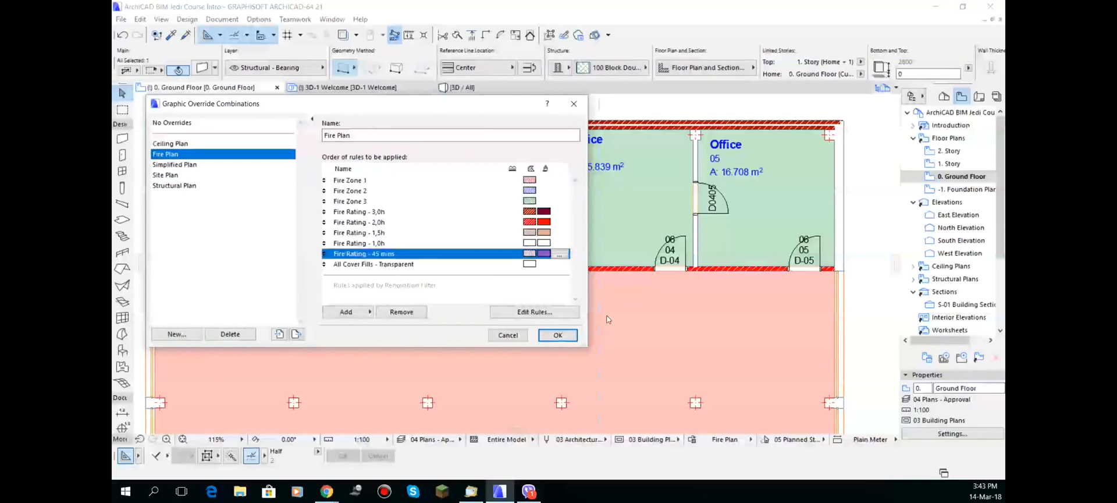
{"action": "left_click", "coordinate": [562, 254]}
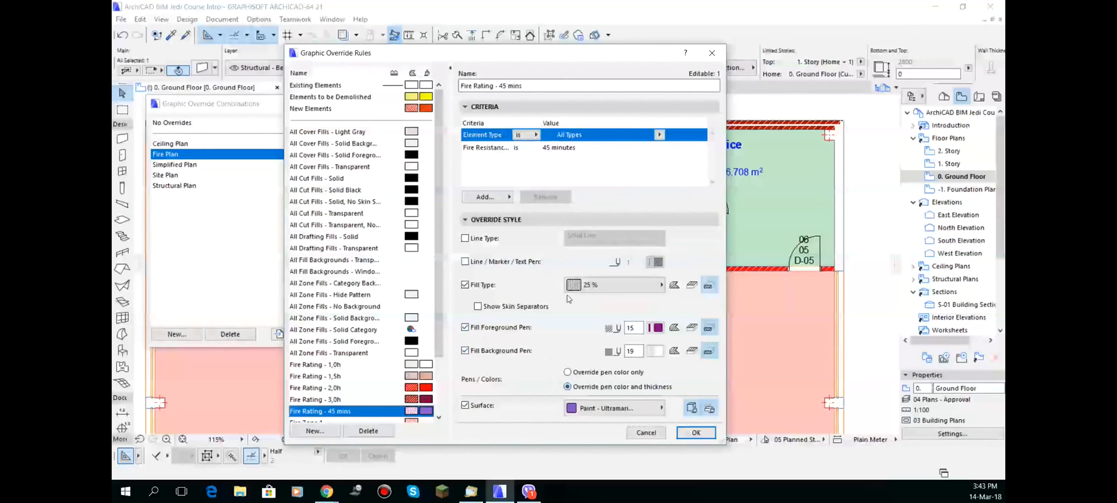
{"action": "left_click", "coordinate": [659, 134]}
{"action": "left_click", "coordinate": [693, 44]}
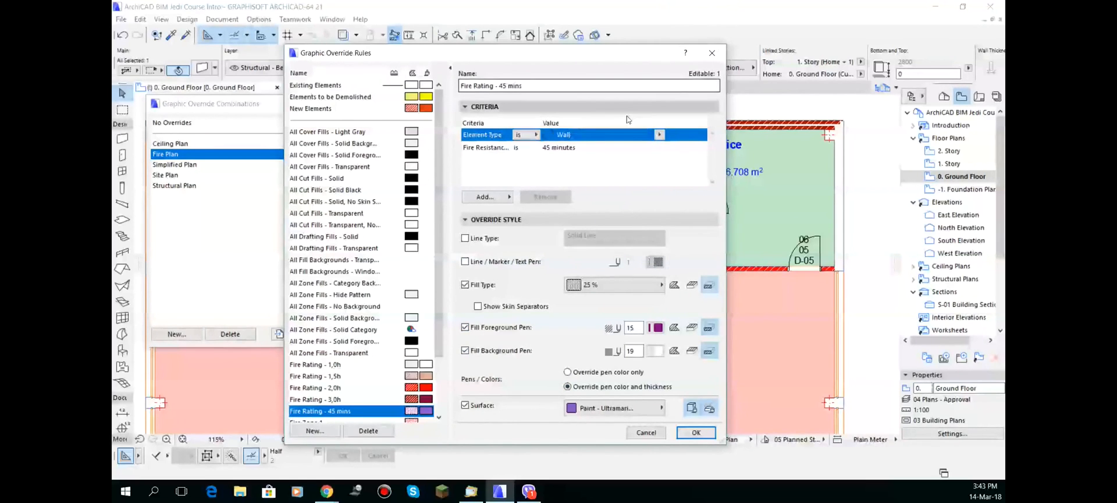
{"action": "left_click", "coordinate": [559, 148]}
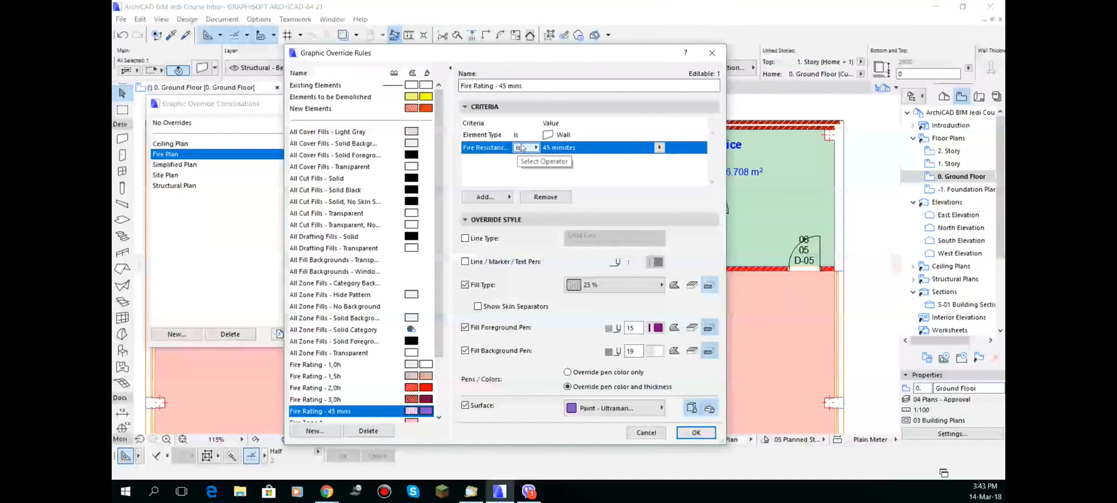
{"action": "left_click_drag", "start_coordinate": [510, 124], "coordinate": [543, 122]}
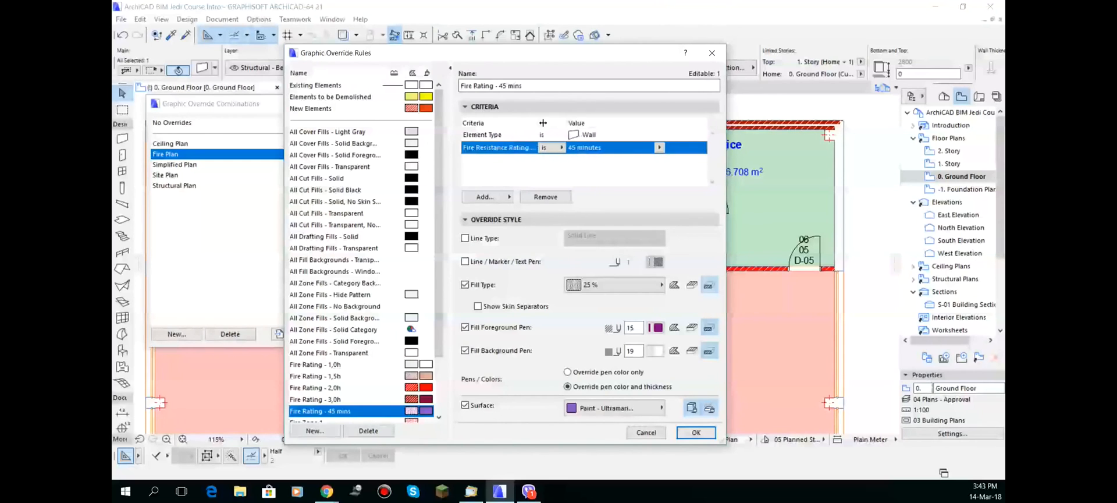
{"action": "left_click", "coordinate": [698, 434]}
{"action": "left_click", "coordinate": [569, 338]}
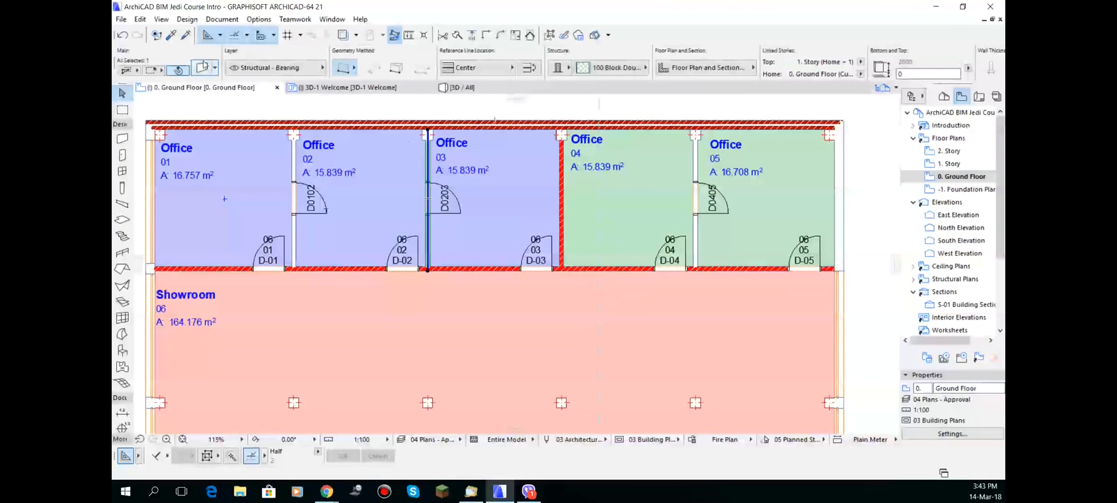
Review the selected partition's Fire Resistance Rating in its wall settings without changing it, and clear the selection.
{"action": "left_click", "coordinate": [204, 65]}
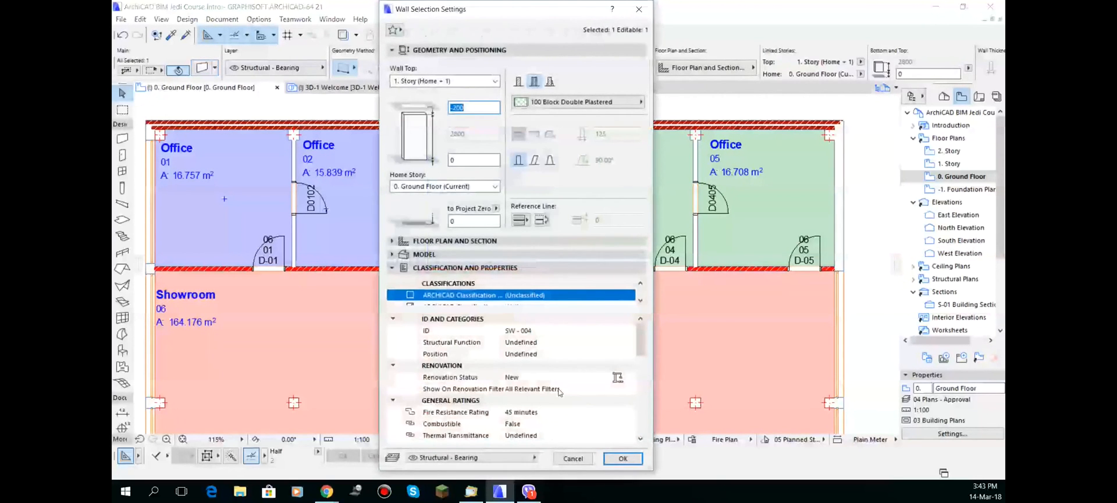
{"action": "left_click", "coordinate": [546, 411]}
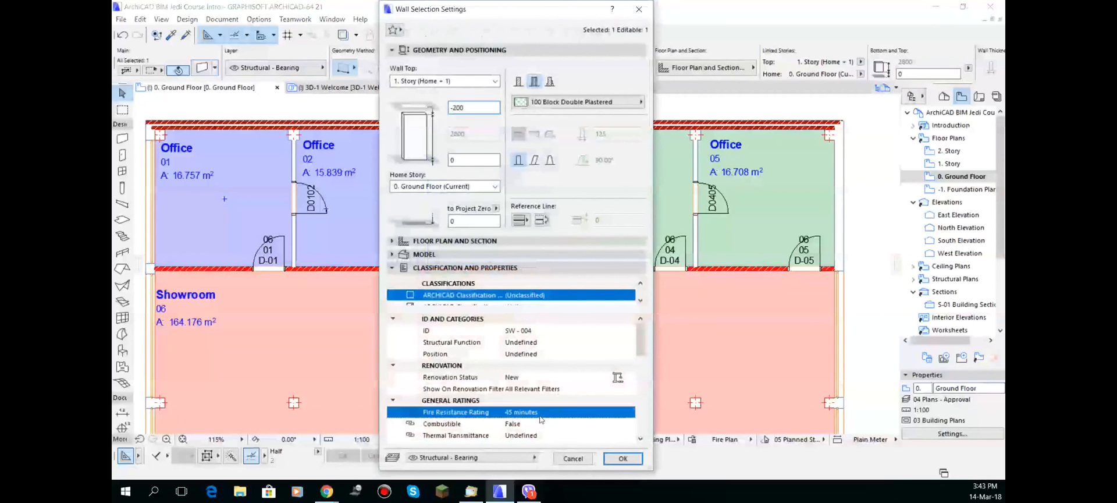
{"action": "left_click", "coordinate": [621, 458]}
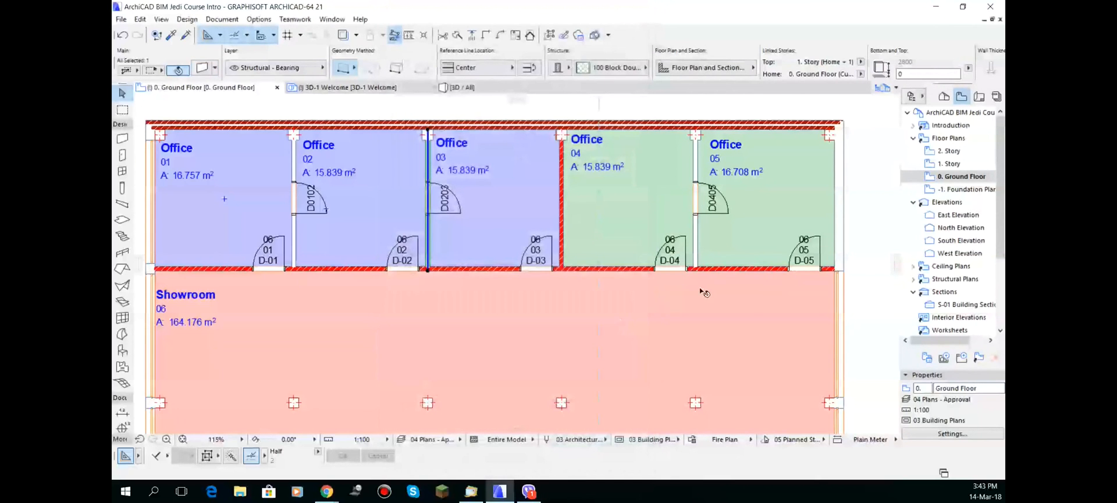
{"action": "left_click", "coordinate": [862, 243]}
Turn on the Finish - Ceiling layer in the layer settings for the ground floor plan.
{"action": "scroll", "coordinate": [807, 288], "scroll_direction": "down", "scroll_amount": 3}
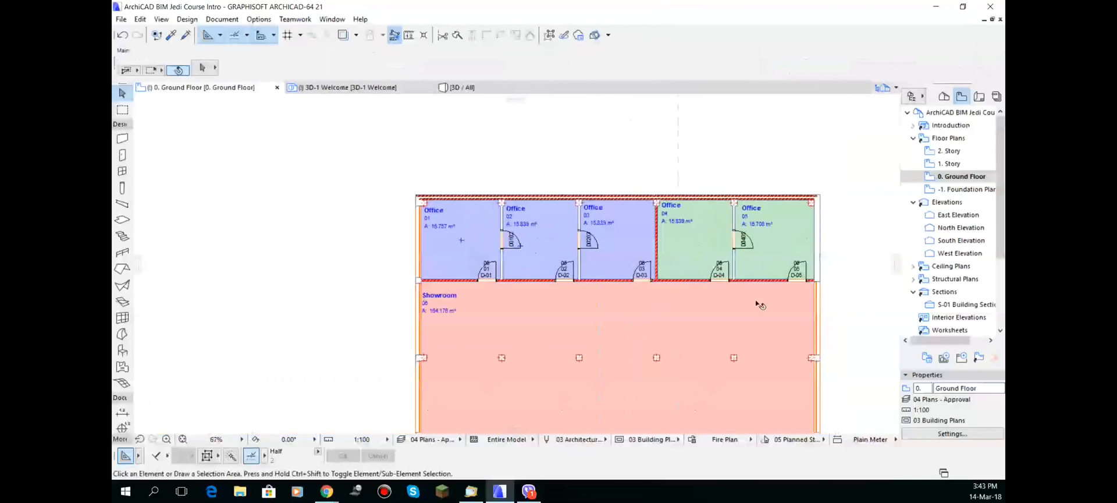
{"action": "middle_click_drag", "start_coordinate": [755, 299], "coordinate": [629, 253]}
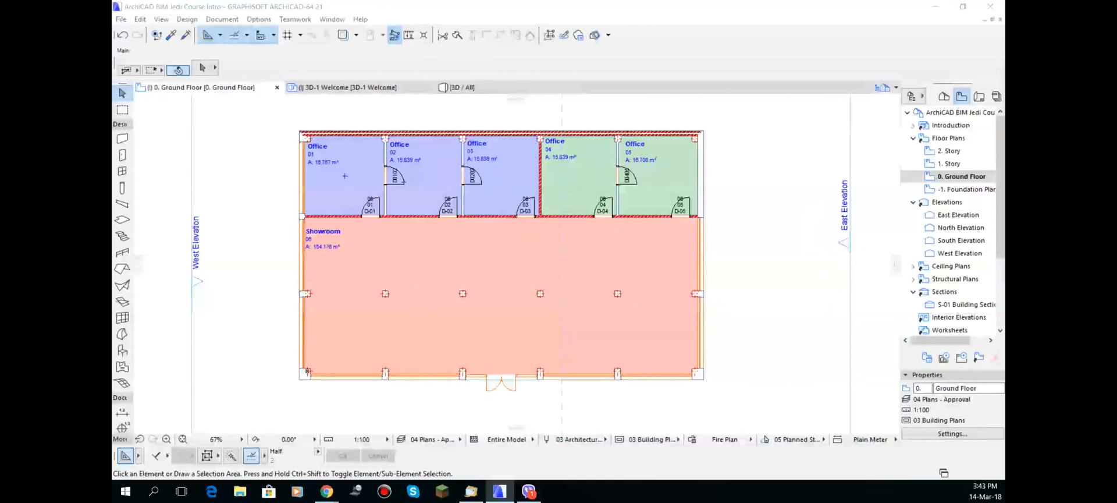
{"action": "left_click_drag", "start_coordinate": [1116, 12], "coordinate": [584, 128]}
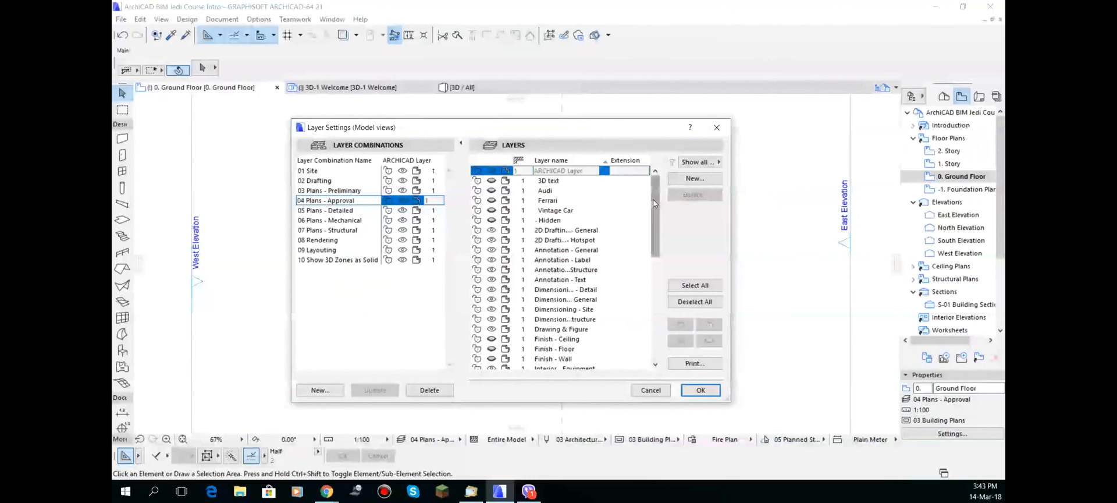
{"action": "left_click_drag", "start_coordinate": [654, 200], "coordinate": [654, 239]}
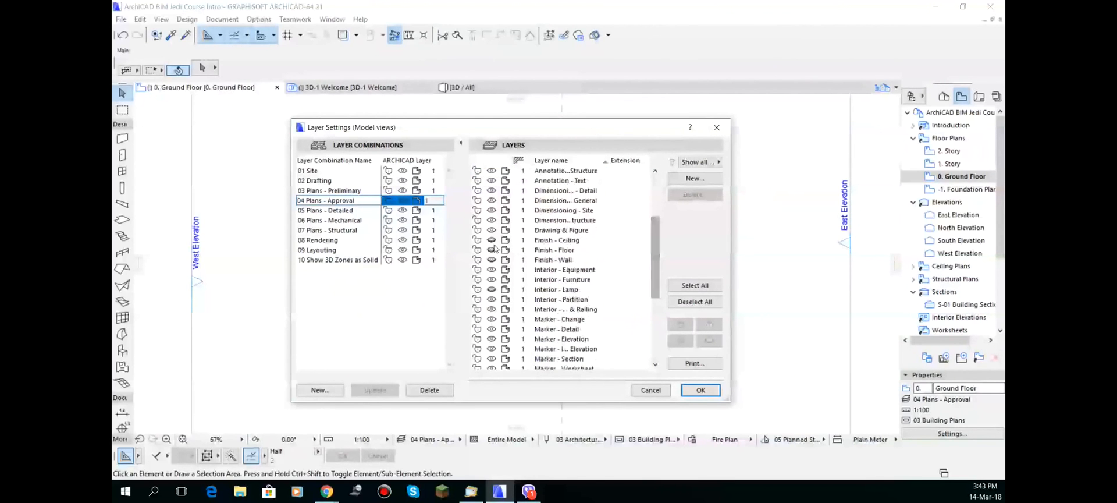
{"action": "left_click", "coordinate": [558, 239]}
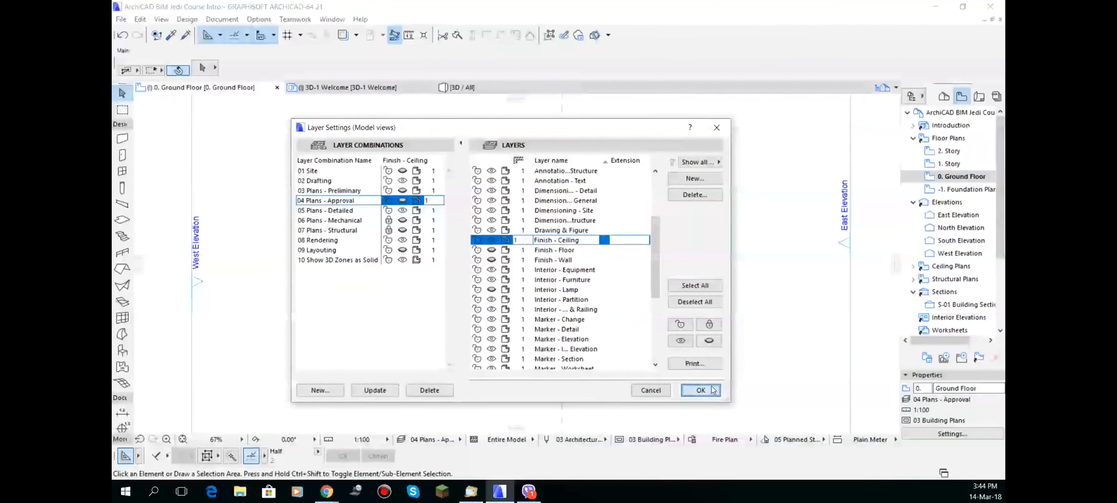
{"action": "left_click", "coordinate": [700, 390]}
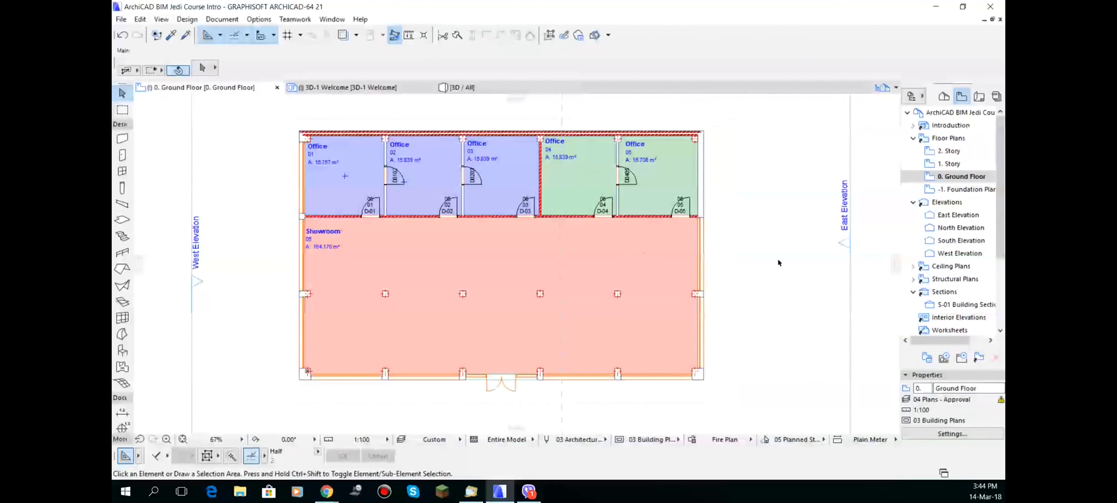
Inspect the cover fill settings of the ceiling slabs in Offices 01 and 02 without changing them, and deselect both slabs.
{"action": "left_click", "coordinate": [343, 182]}
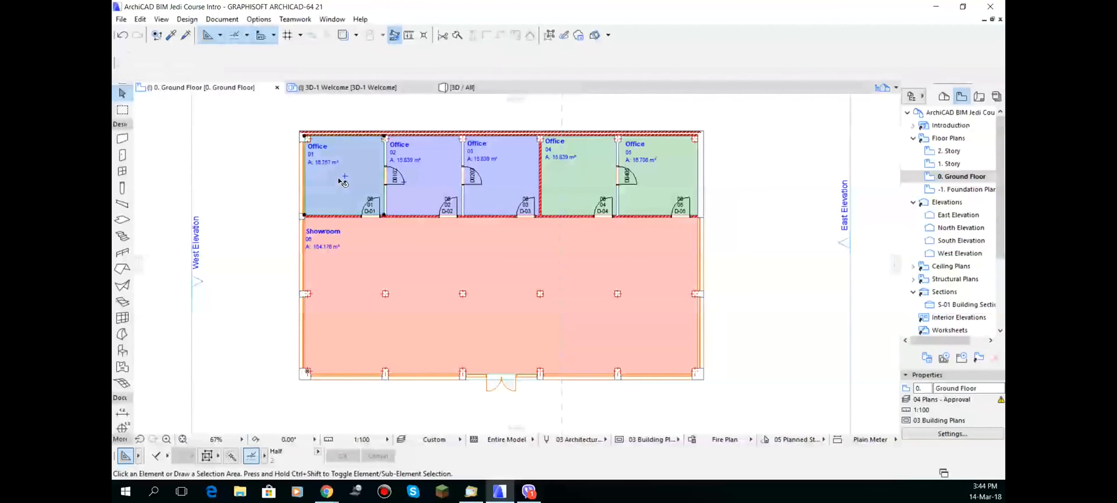
{"action": "left_click", "coordinate": [431, 190], "text": "shift"}
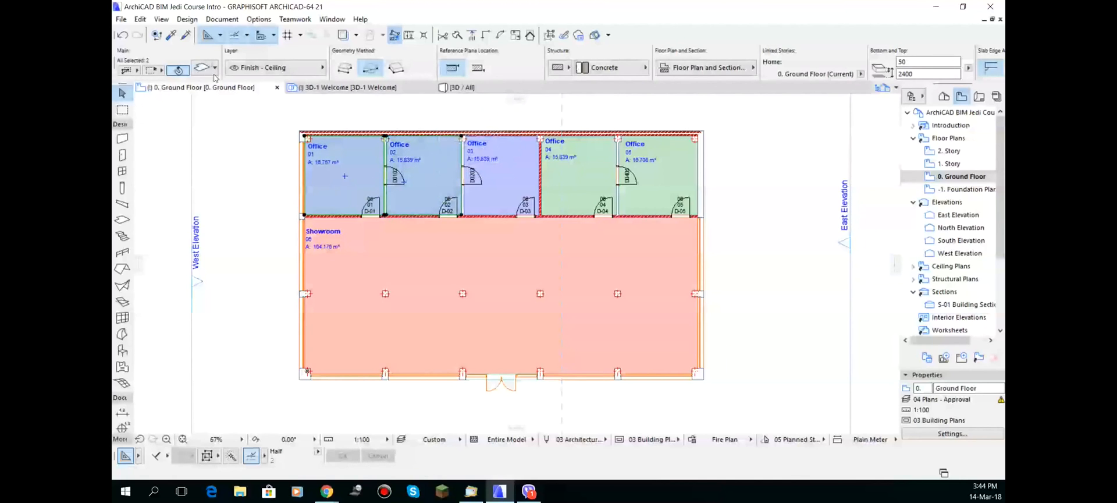
{"action": "key", "text": "ctrl+t"}
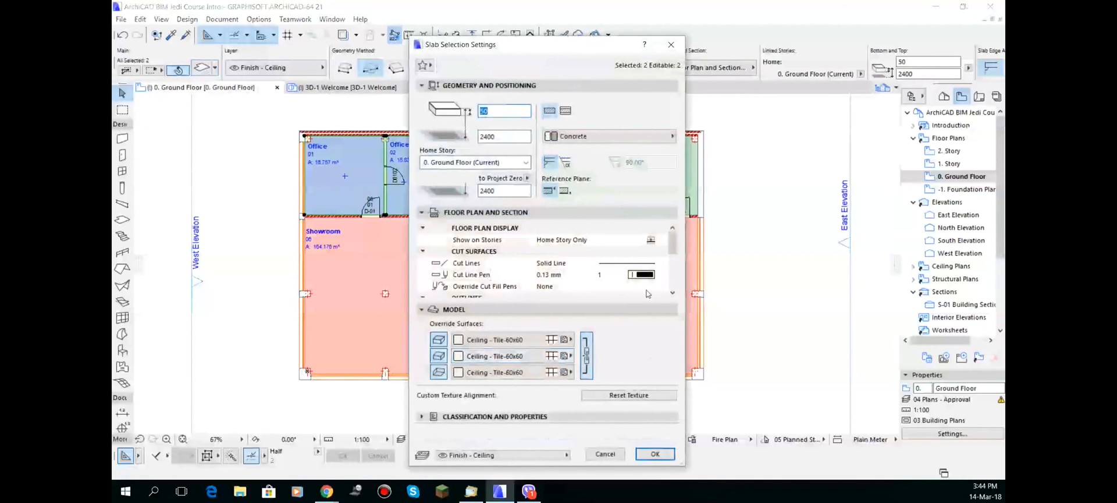
{"action": "scroll", "coordinate": [676, 249], "scroll_direction": "down", "scroll_amount": 5}
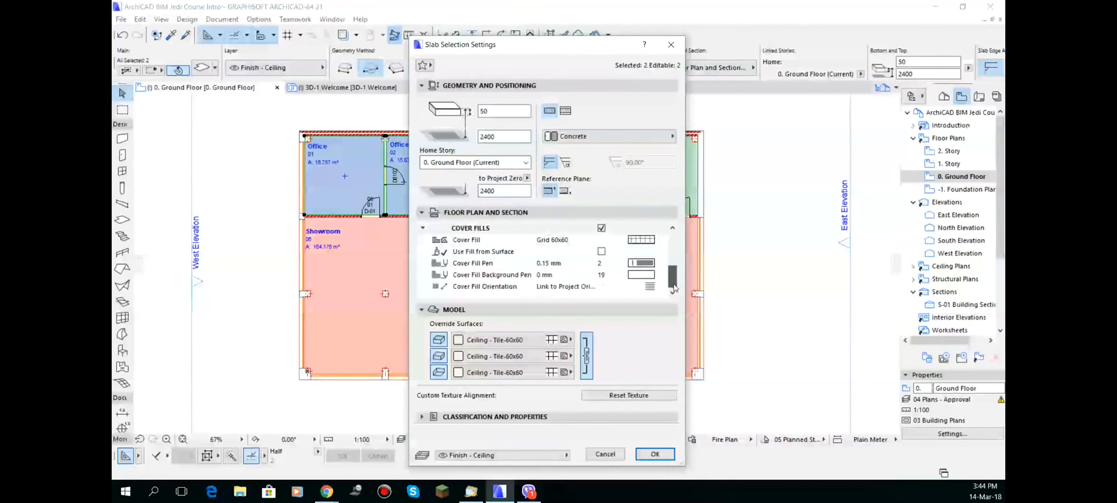
{"action": "left_click", "coordinate": [651, 453]}
{"action": "left_click", "coordinate": [744, 386]}
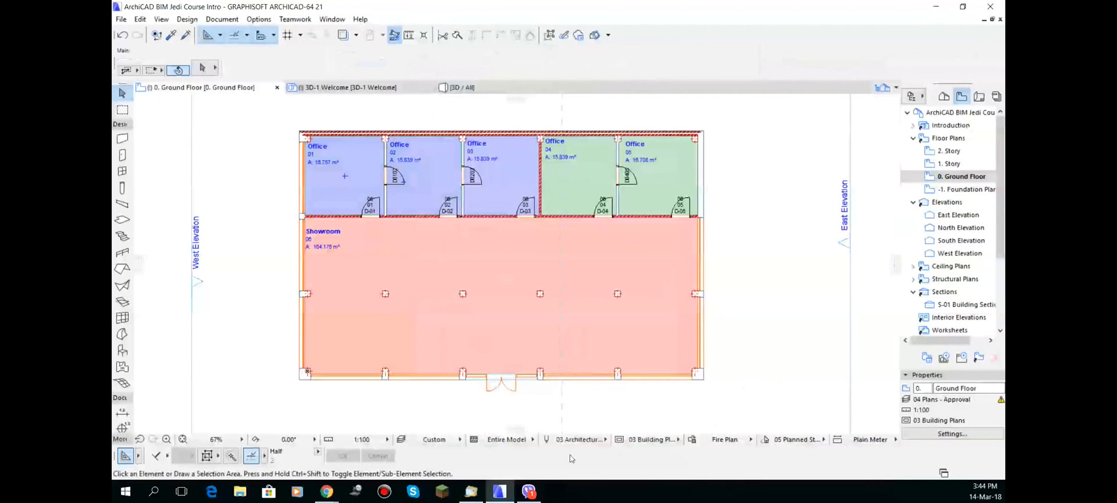
Compare the ground floor plan under the No Overrides and Ceiling Plan combinations, leaving No Overrides active.
{"action": "left_click", "coordinate": [724, 439]}
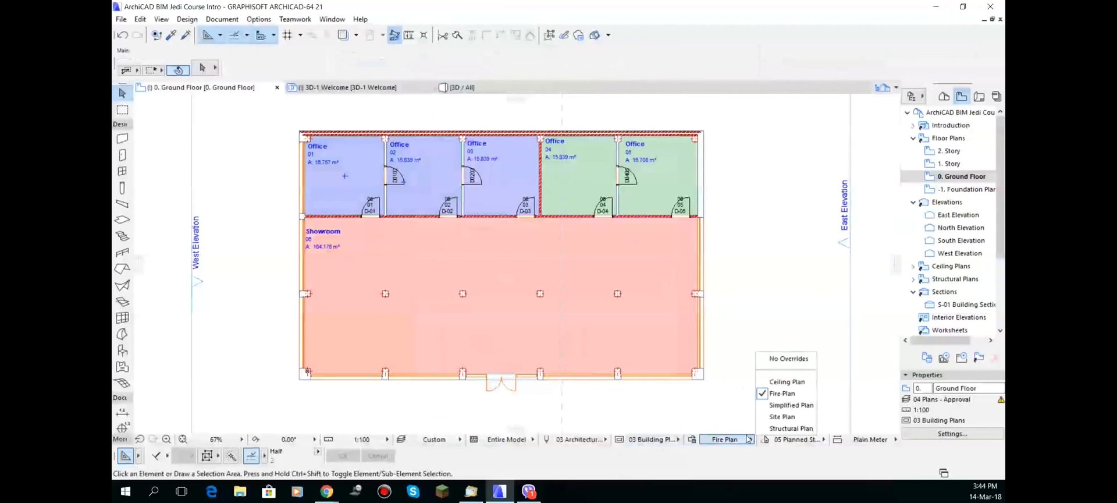
{"action": "left_click", "coordinate": [785, 360]}
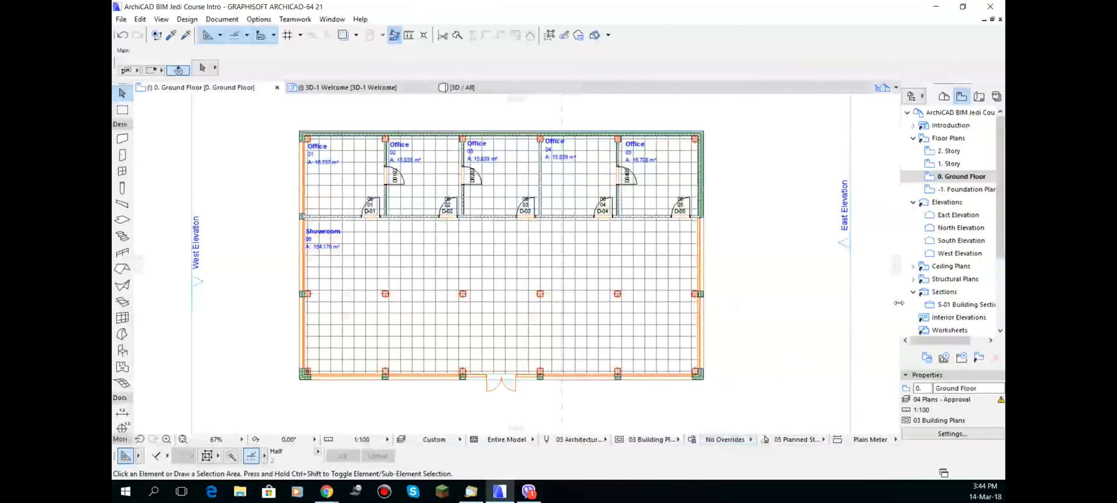
{"action": "left_click", "coordinate": [734, 440]}
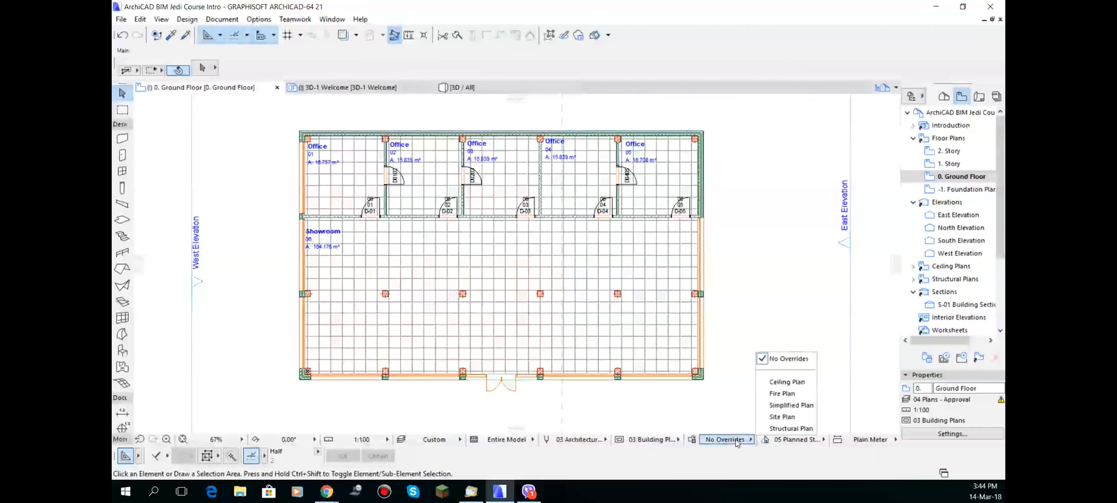
{"action": "left_click", "coordinate": [799, 384]}
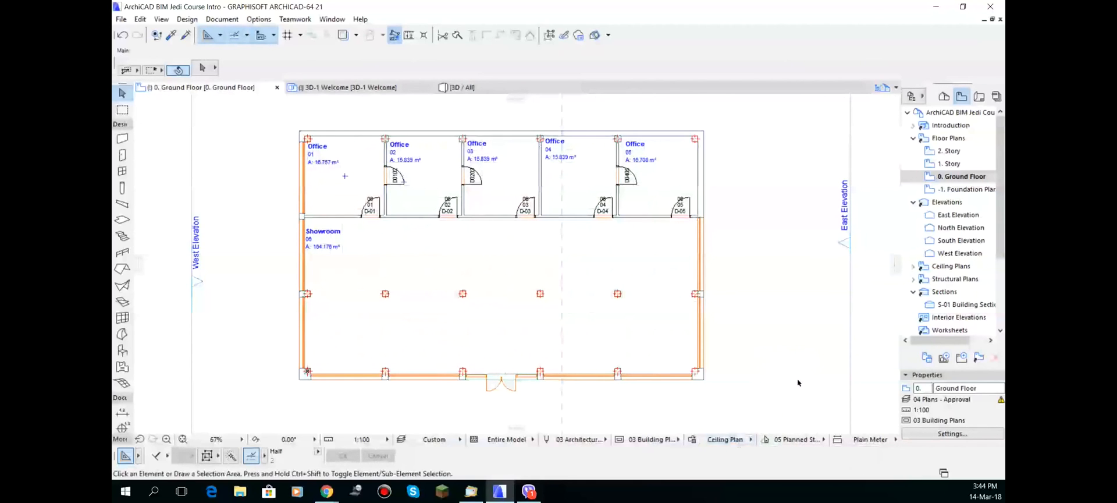
{"action": "left_click", "coordinate": [732, 440]}
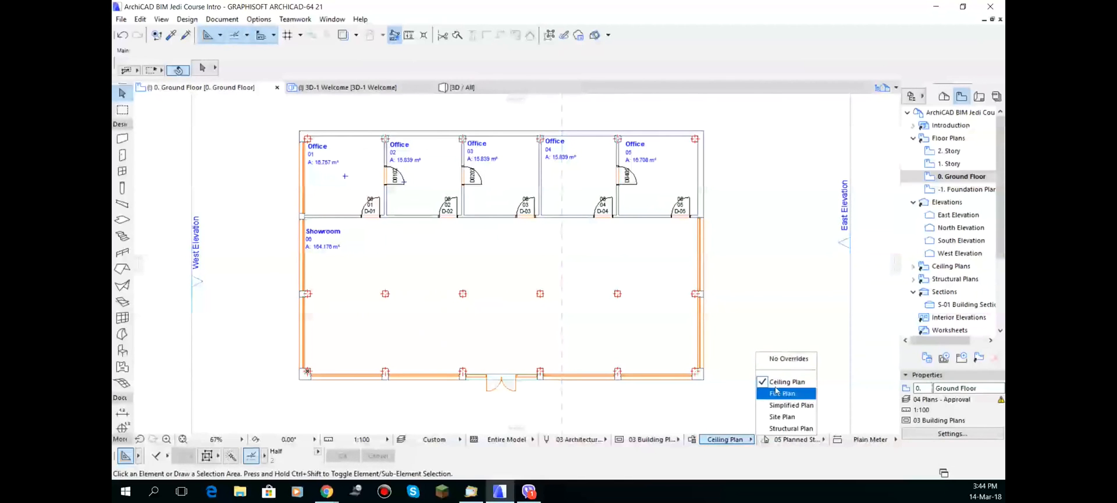
{"action": "left_click", "coordinate": [785, 359]}
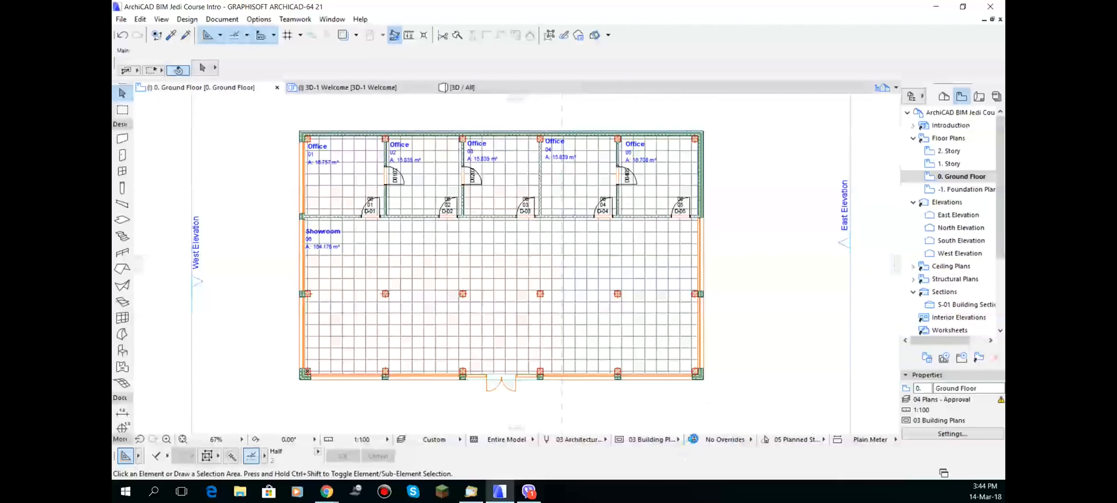
{"action": "left_click", "coordinate": [721, 408]}
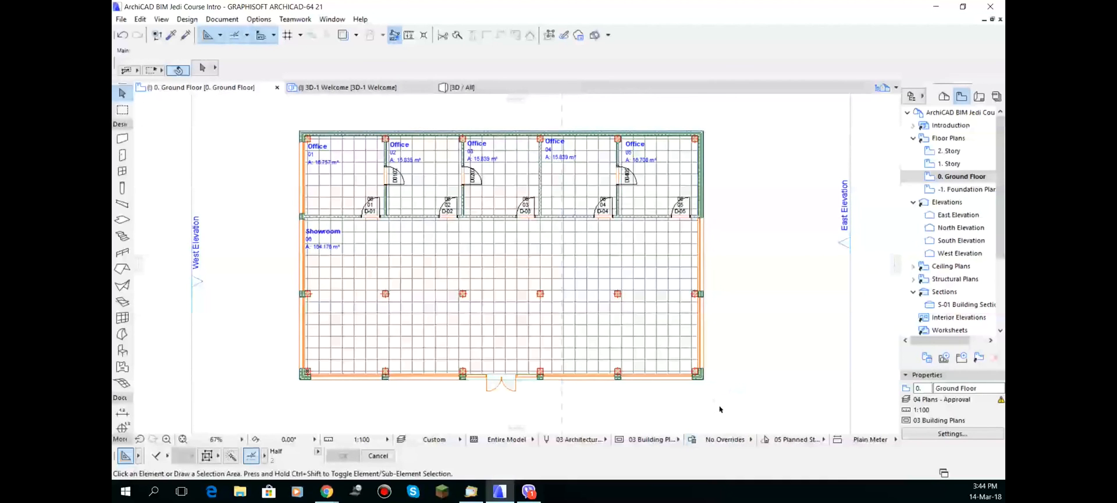
Create a new, non-duplicated graphic override combination named "Ceiling Plan - heights".
{"action": "left_click", "coordinate": [690, 439]}
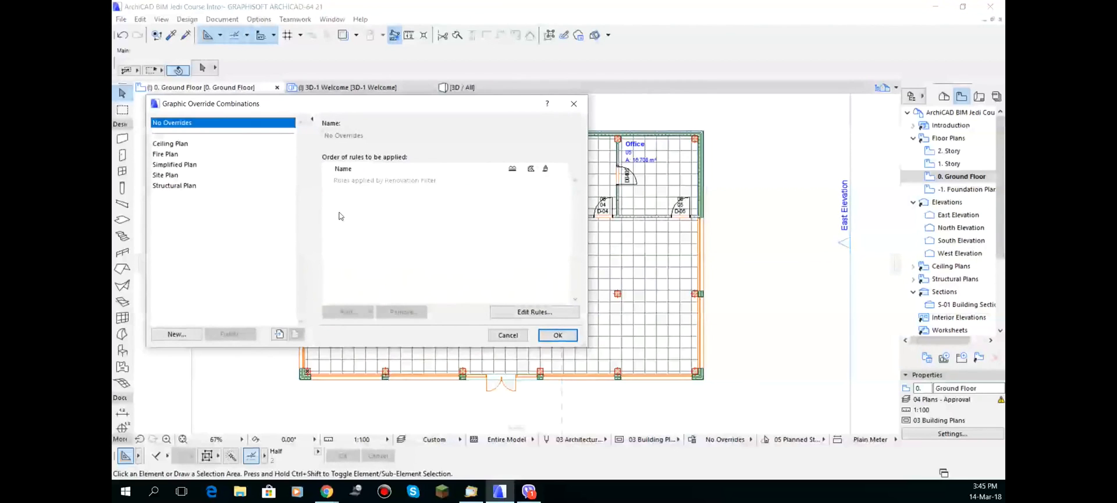
{"action": "left_click", "coordinate": [176, 333]}
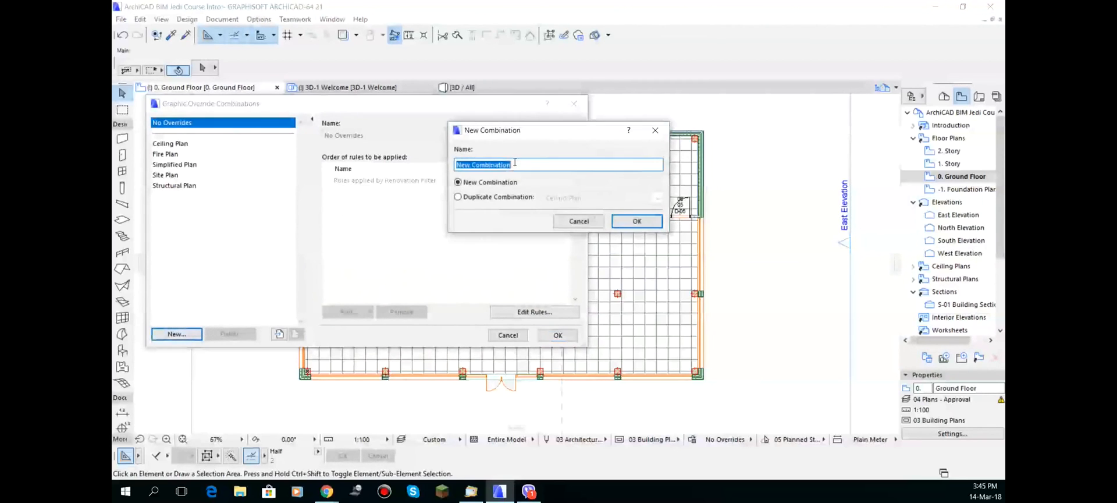
{"action": "left_click", "coordinate": [493, 197]}
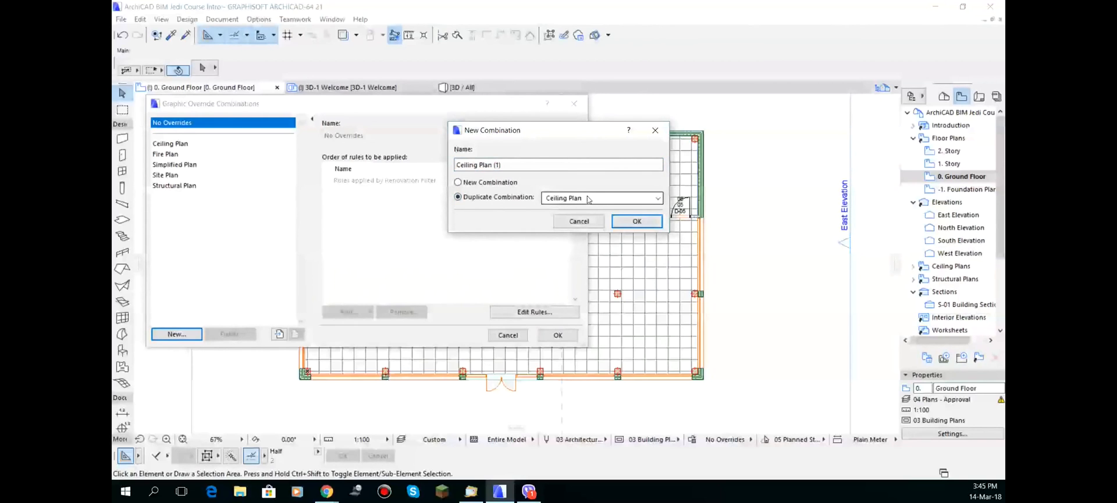
{"action": "left_click", "coordinate": [485, 182]}
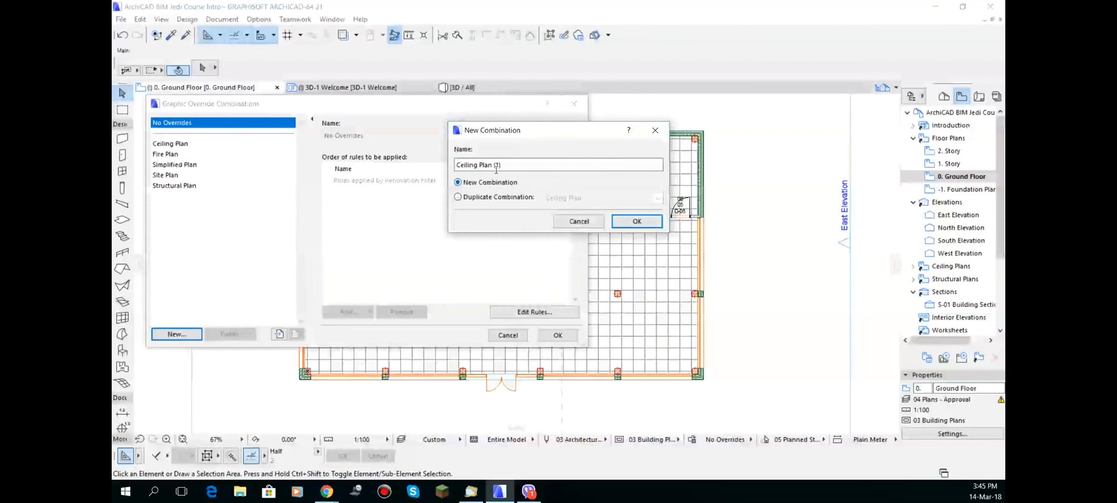
{"action": "double_click", "coordinate": [496, 165]}
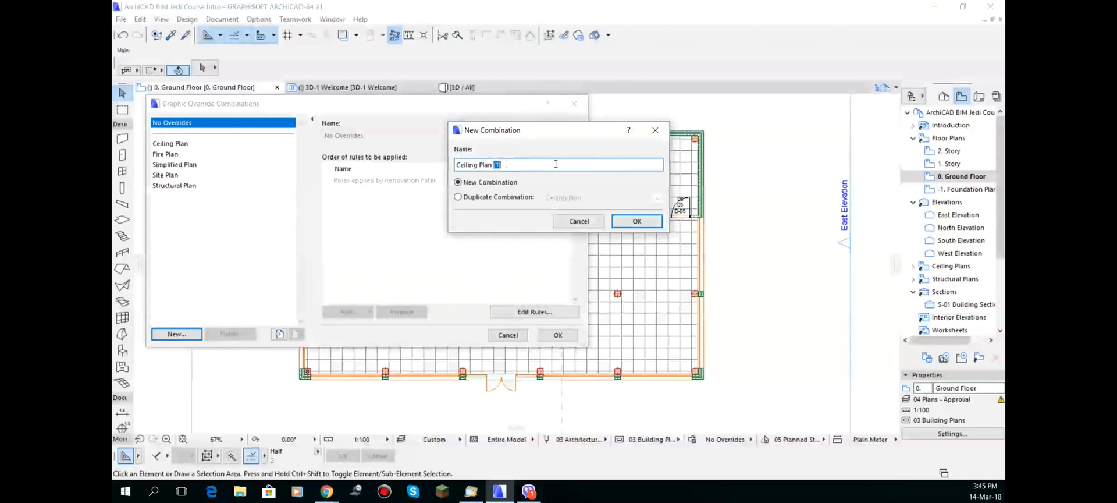
{"action": "type", "text": "- hel"}
{"action": "left_click", "coordinate": [631, 223]}
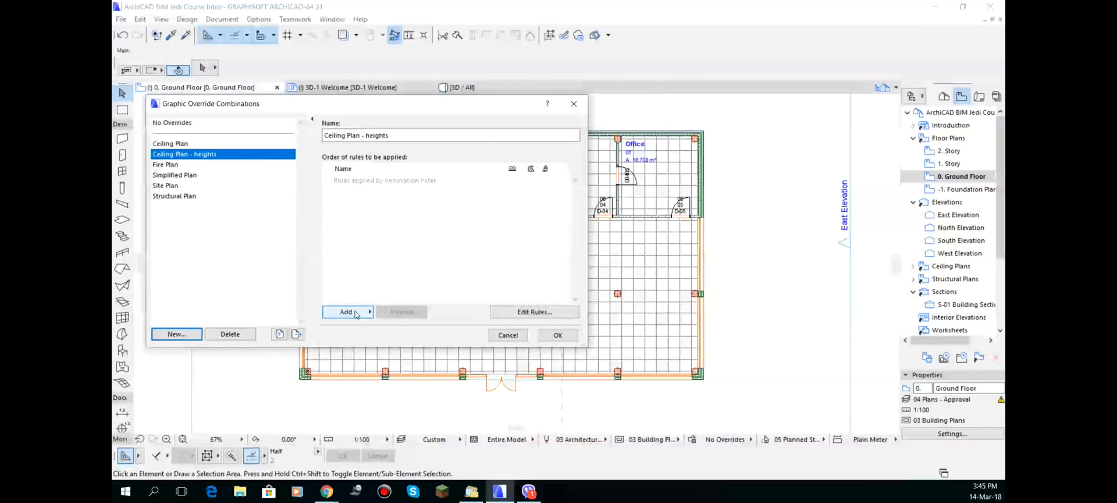
Add a newly created rule named "Ceilings 2.4m" to the Ceiling Plan - heights combination.
{"action": "left_click", "coordinate": [356, 313]}
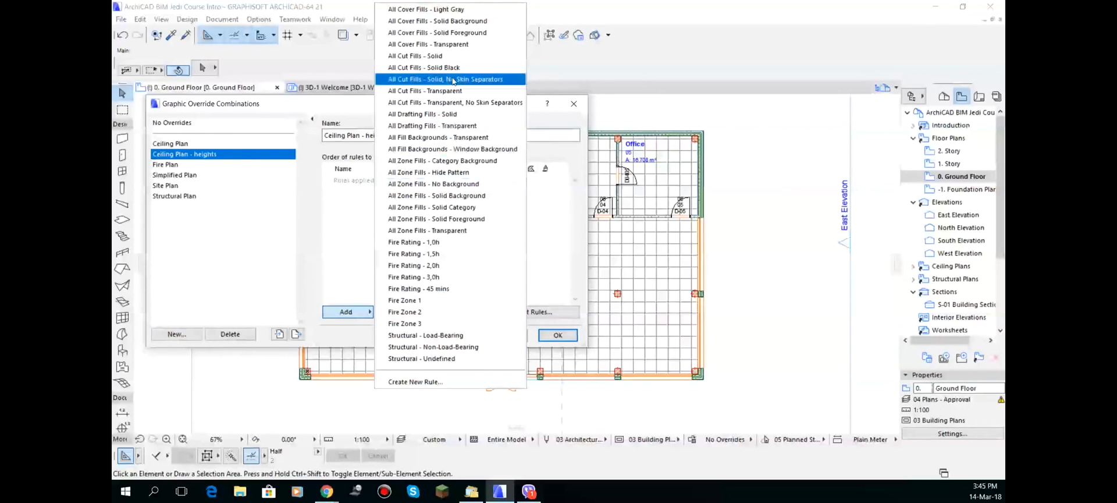
{"action": "left_click", "coordinate": [434, 382]}
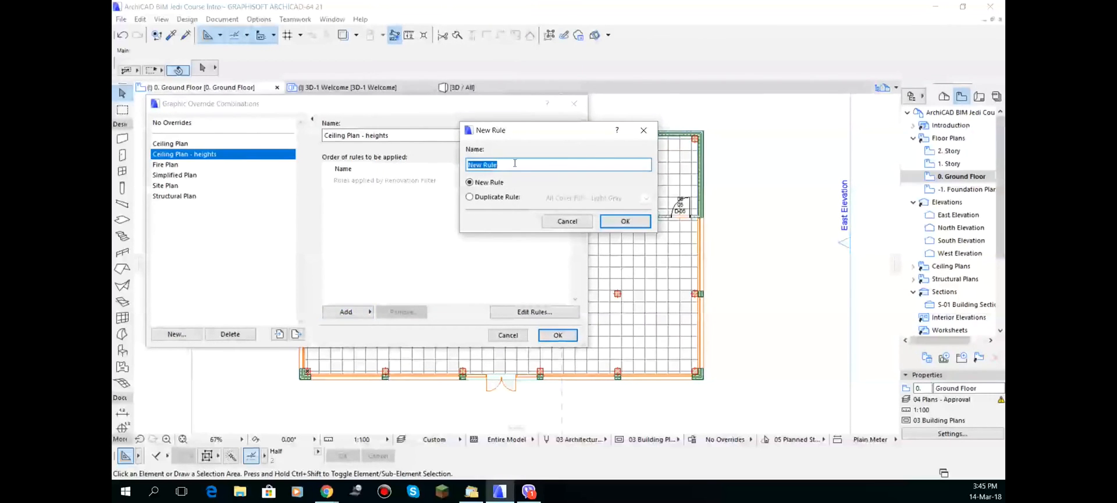
{"action": "type", "text": "Ceilings 2.4m"}
{"action": "left_click", "coordinate": [643, 226]}
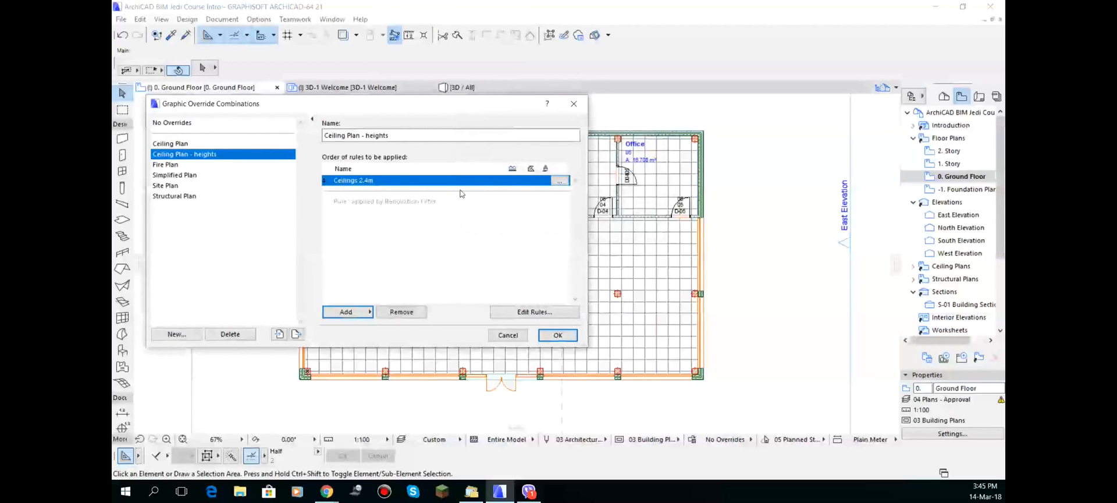
Open the Ceilings 2.4m rule for editing and set its Element Type criterion to Slab.
{"action": "left_click", "coordinate": [561, 182]}
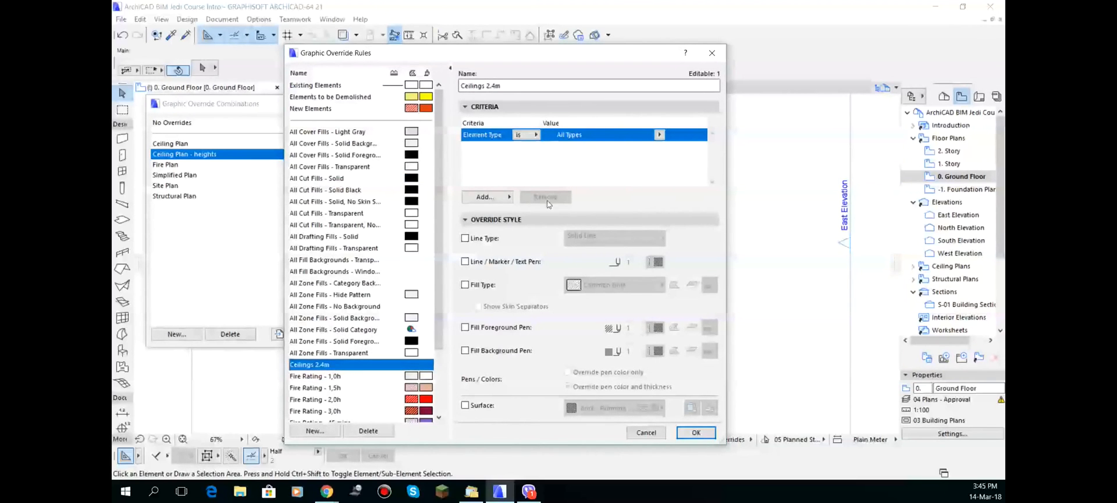
{"action": "left_click", "coordinate": [659, 134]}
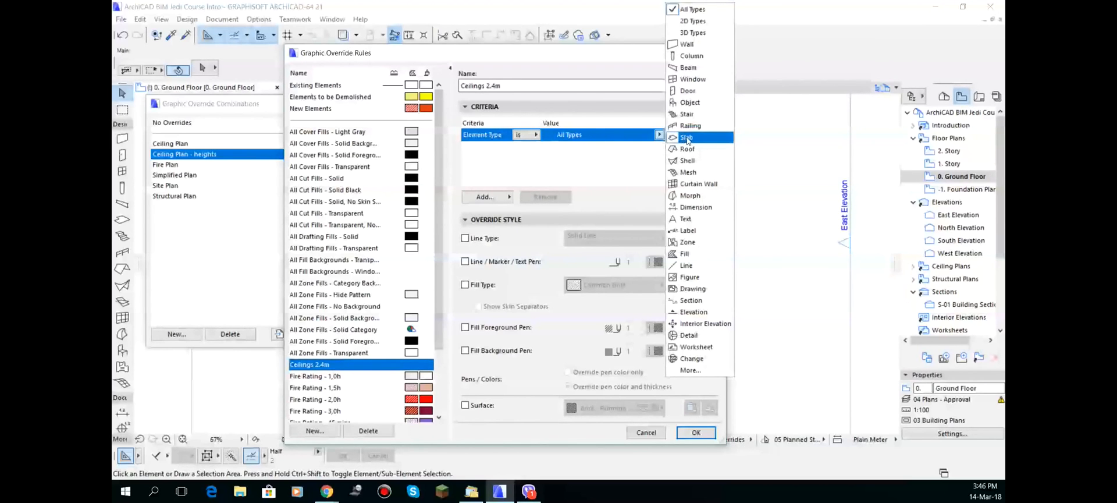
{"action": "left_click", "coordinate": [686, 138]}
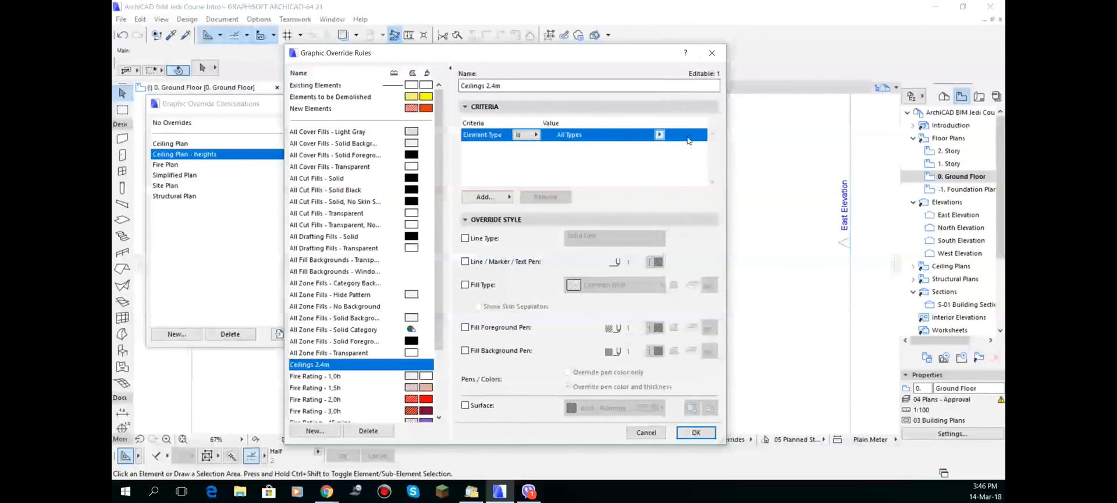
Add a Layer criterion to the Ceilings 2.4m rule and set it to Finish - Ceiling.
{"action": "left_click", "coordinate": [492, 197]}
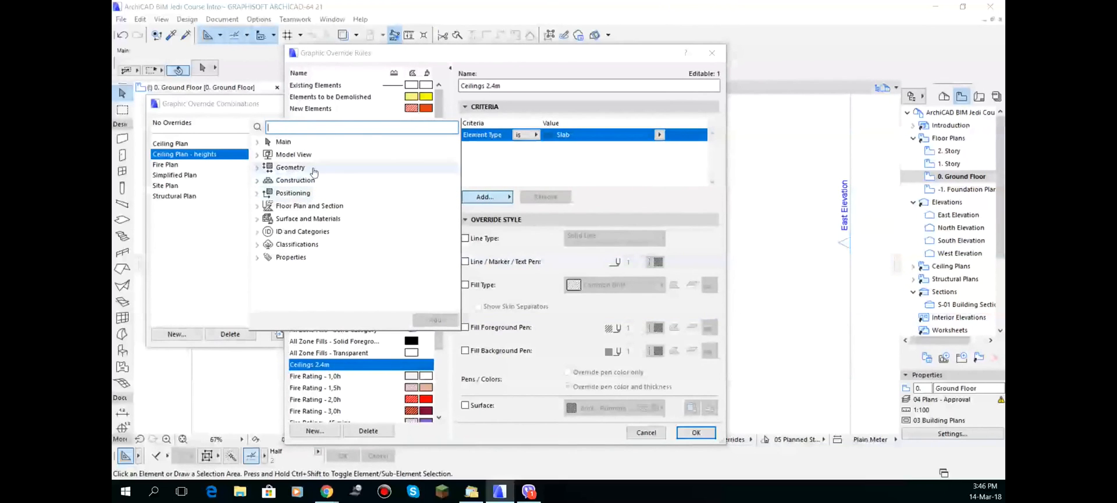
{"action": "left_click", "coordinate": [259, 155]}
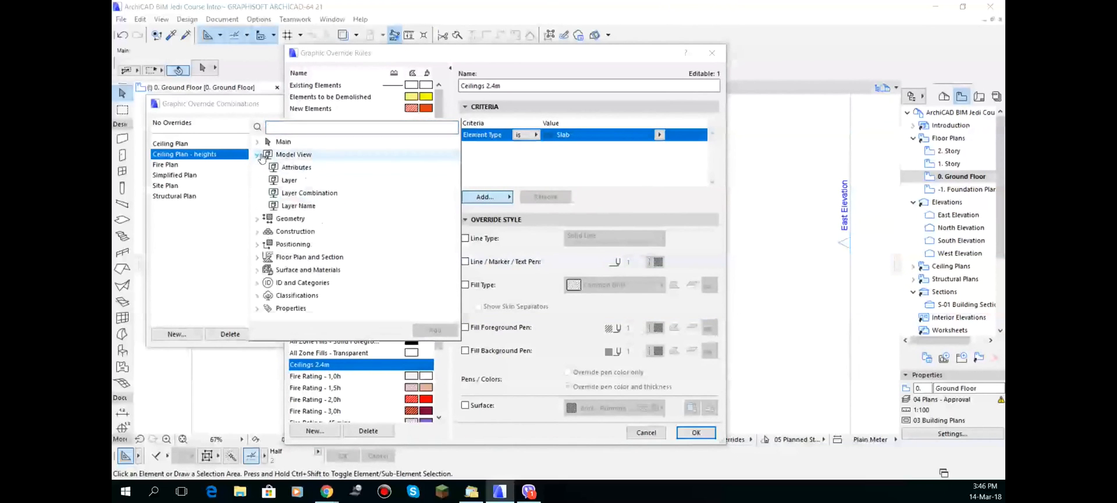
{"action": "left_click", "coordinate": [289, 180]}
{"action": "left_click", "coordinate": [435, 330]}
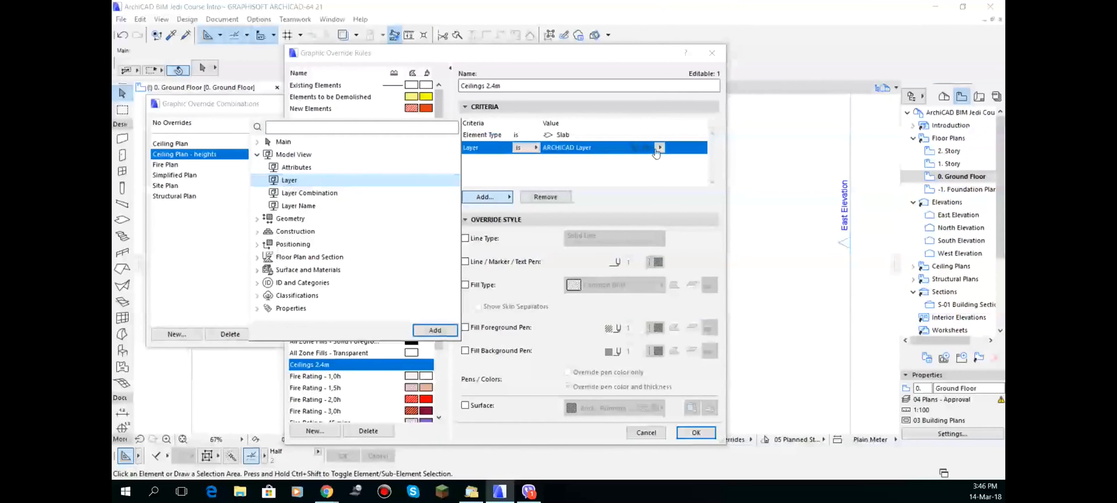
{"action": "left_click", "coordinate": [659, 147]}
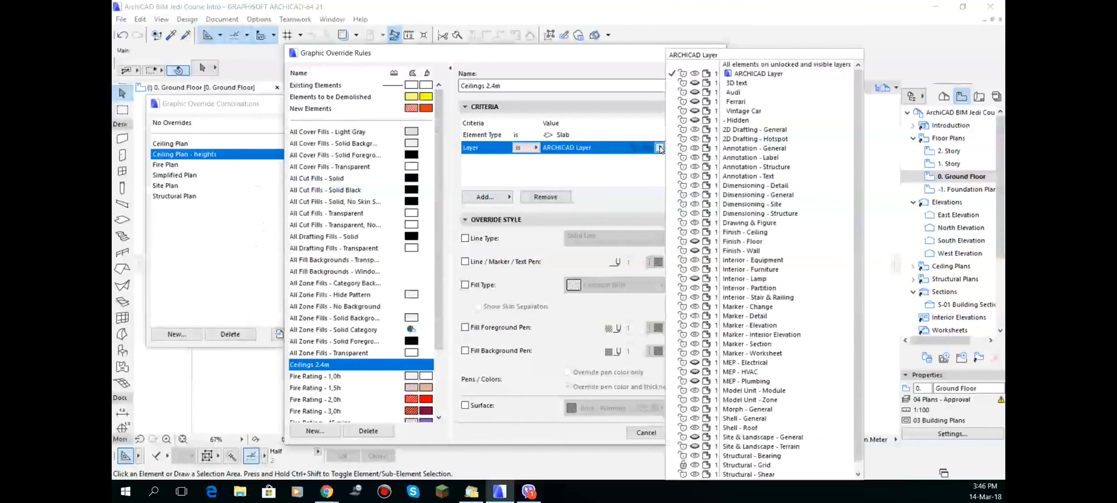
{"action": "left_click", "coordinate": [749, 232]}
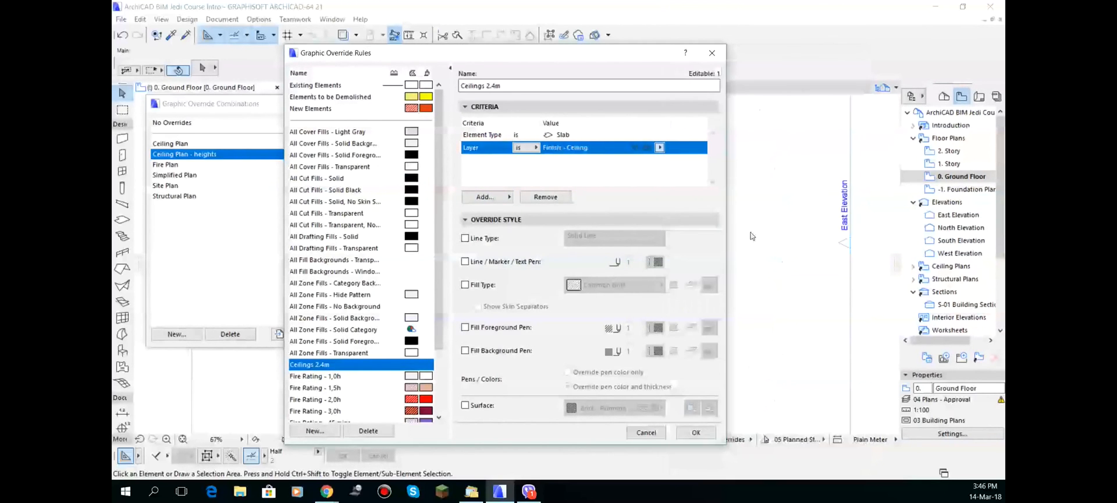
Add a Home Offset criterion to the Ceilings 2.4m rule, set equal to 2400.
{"action": "left_click", "coordinate": [488, 197]}
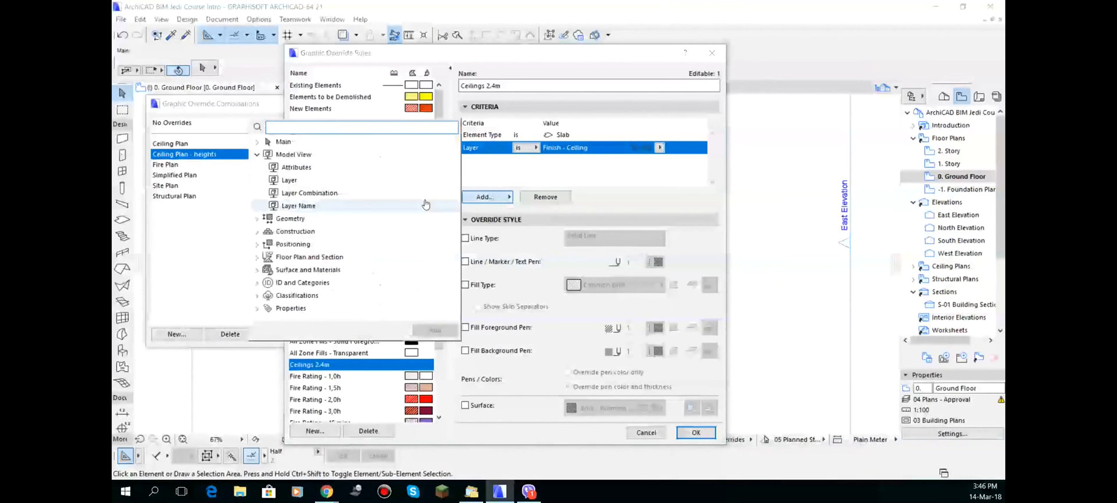
{"action": "left_click", "coordinate": [257, 245]}
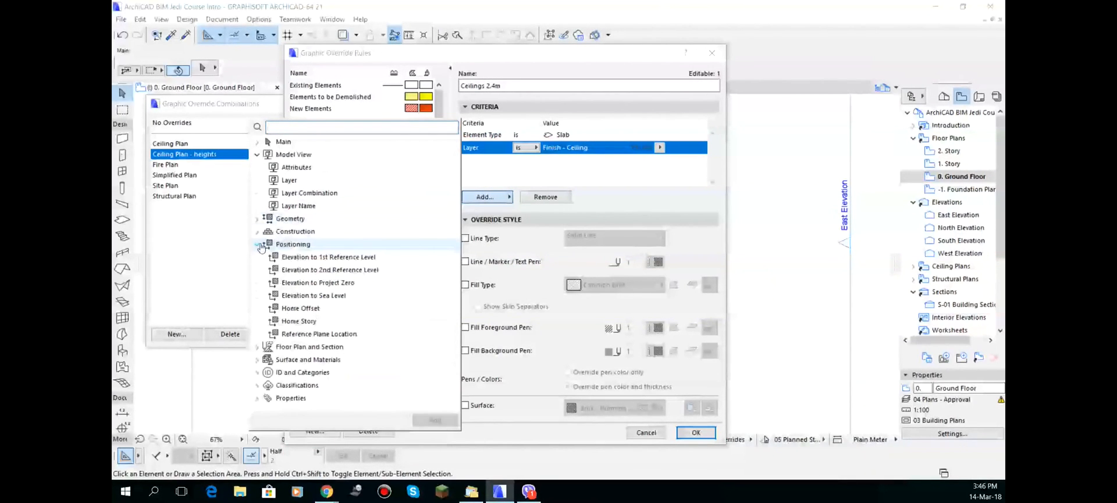
{"action": "left_click", "coordinate": [306, 309]}
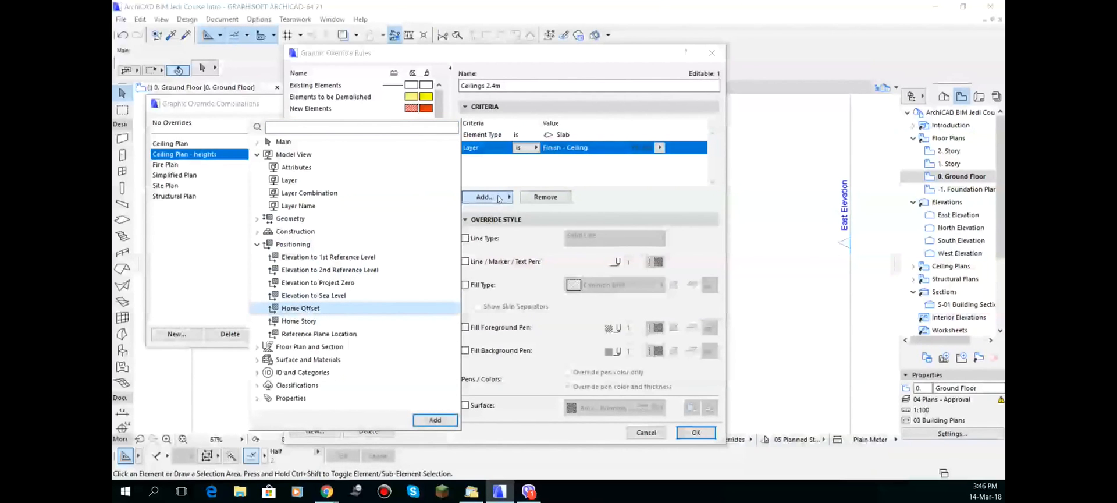
{"action": "left_click", "coordinate": [437, 421]}
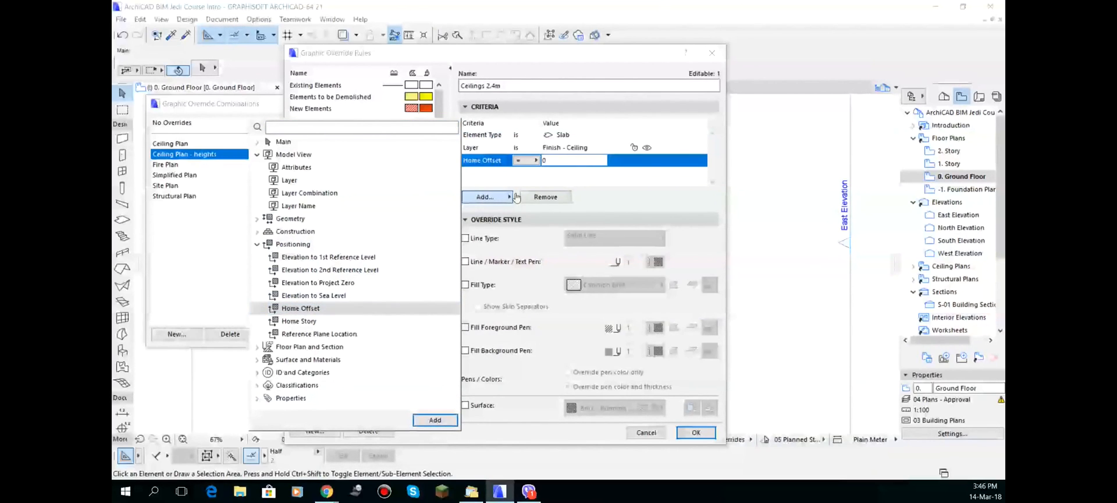
{"action": "left_click", "coordinate": [533, 160]}
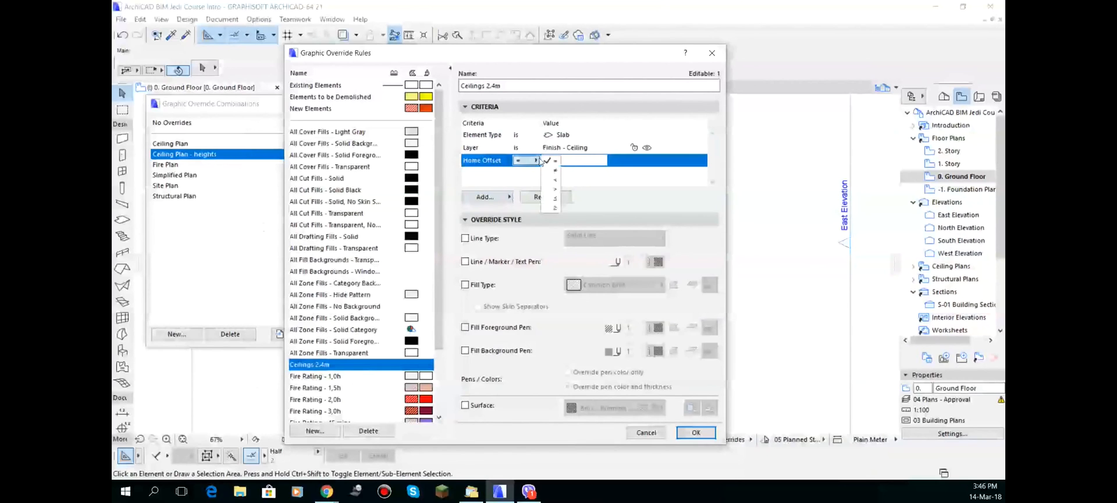
{"action": "left_click", "coordinate": [540, 161]}
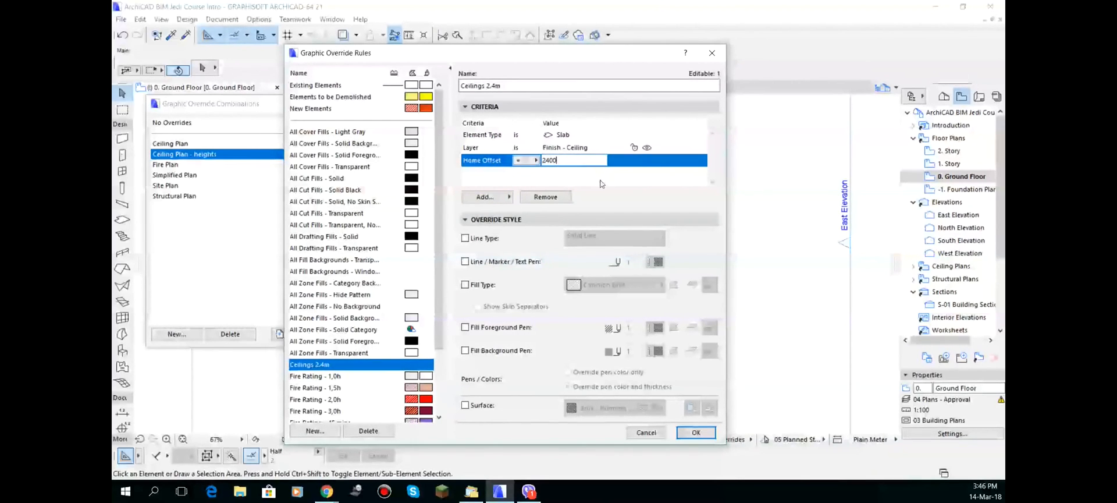
Override only the fill background pen in the Ceilings 2.4m rule with blue pen 11 and enable it for cover fills.
{"action": "left_click", "coordinate": [465, 328]}
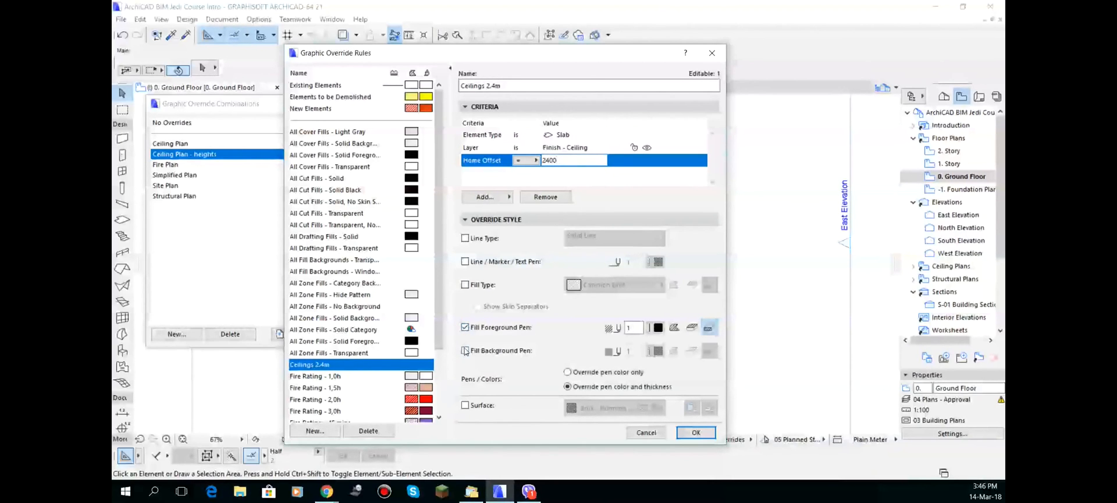
{"action": "left_click", "coordinate": [465, 327]}
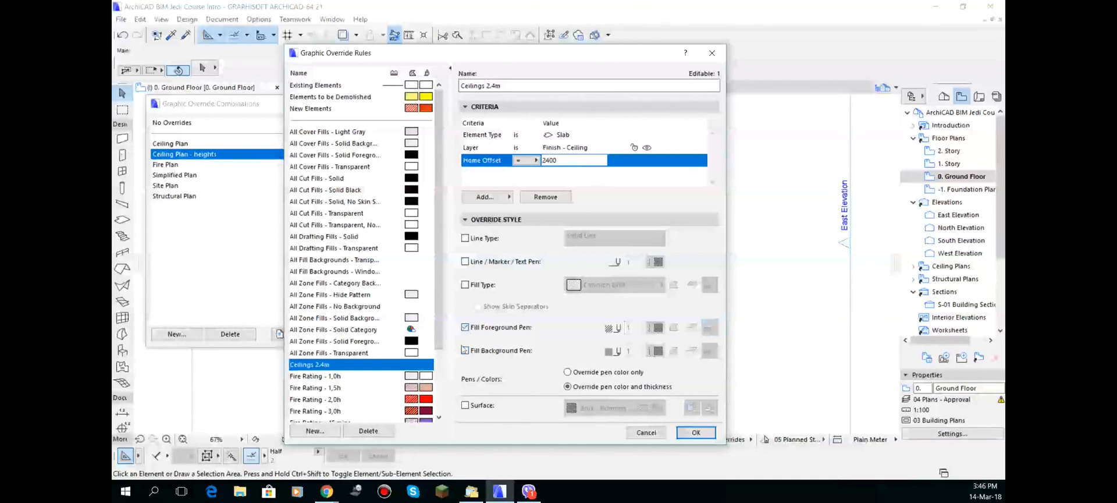
{"action": "left_click", "coordinate": [465, 350]}
{"action": "left_click", "coordinate": [658, 350]}
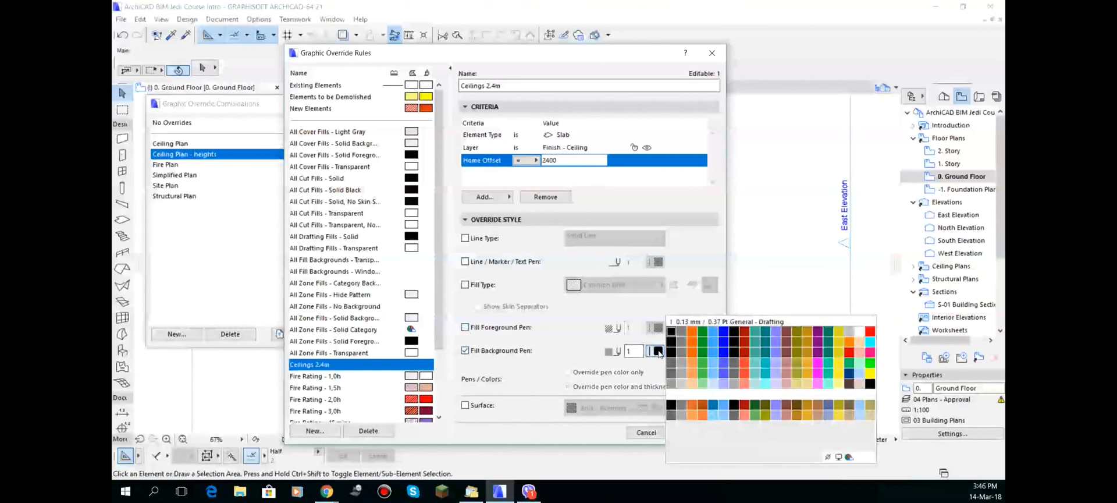
{"action": "left_click", "coordinate": [773, 331]}
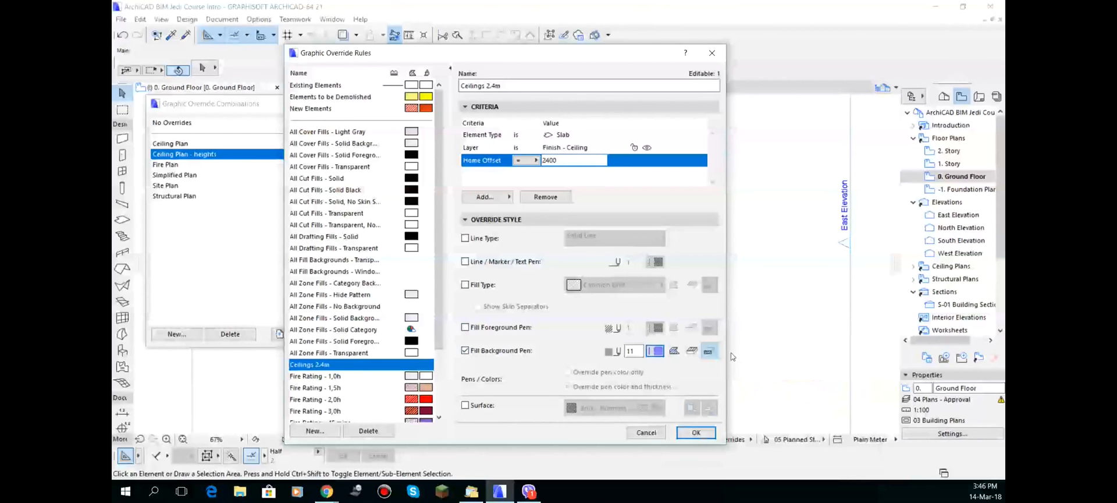
{"action": "left_click", "coordinate": [692, 352]}
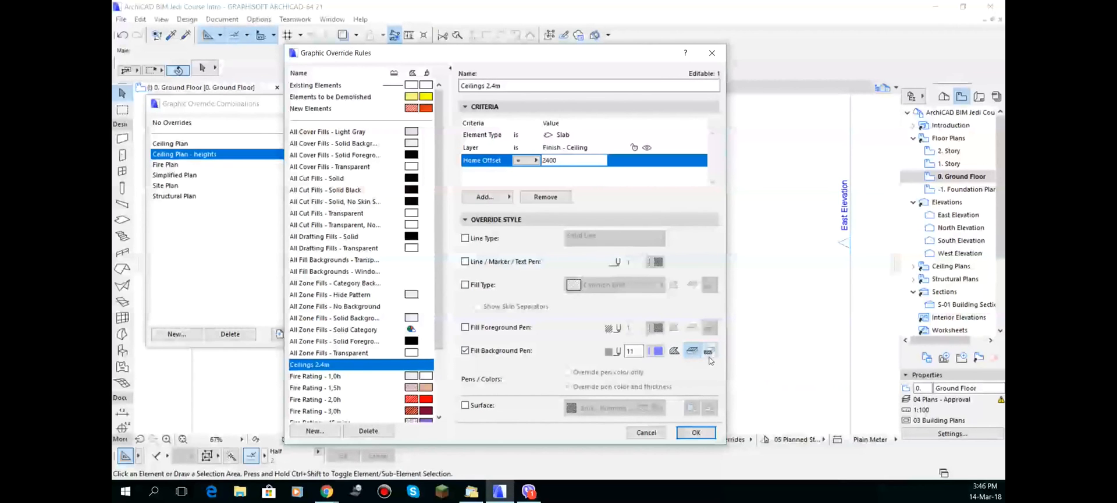
Accept the edited Ceilings 2.4m rule and apply the Ceiling Plan - heights combination to the ground floor plan.
{"action": "left_click", "coordinate": [696, 432]}
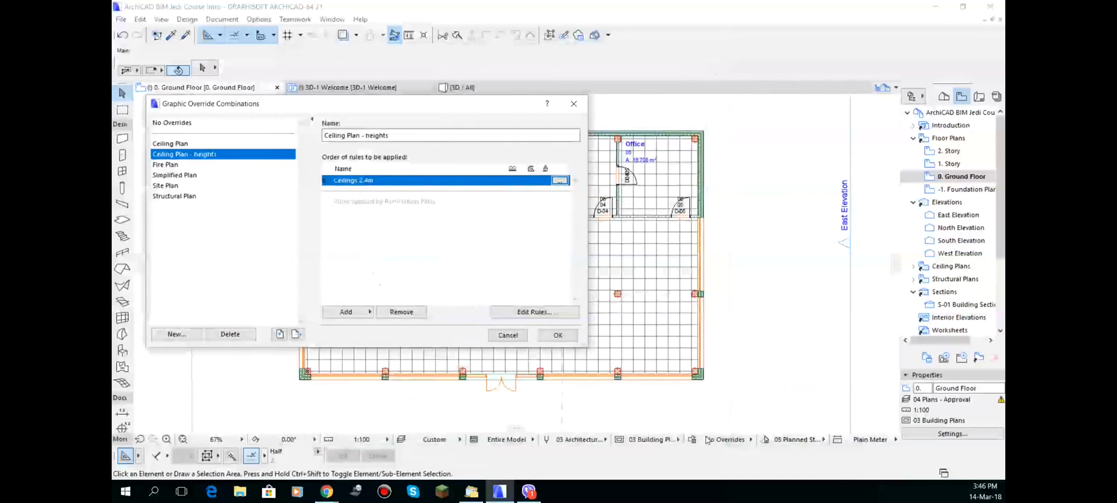
{"action": "left_click", "coordinate": [561, 336]}
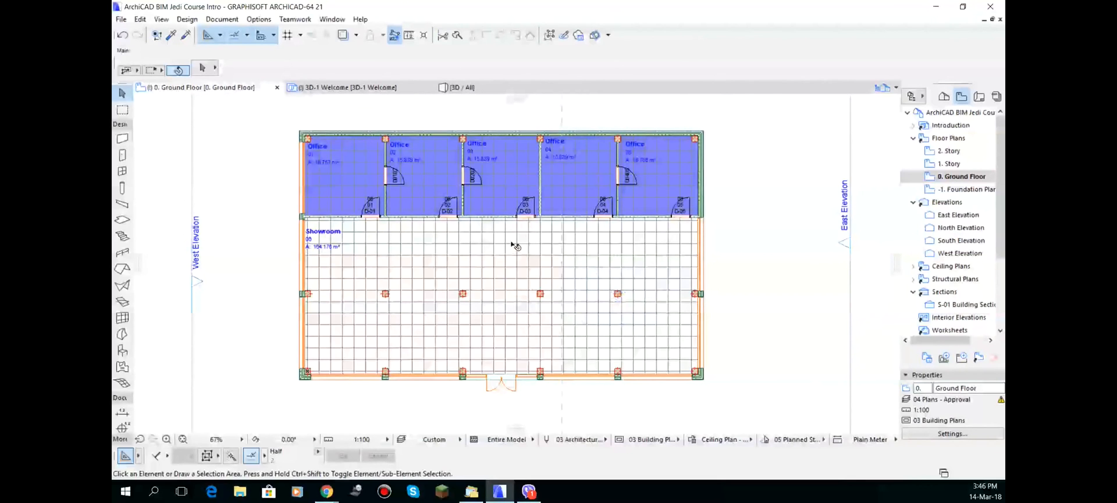
Add a new rule named Ceilings 2.7m to the Ceiling Plan - heights combination by duplicating the Ceilings 2.4m rule.
{"action": "left_click", "coordinate": [692, 439]}
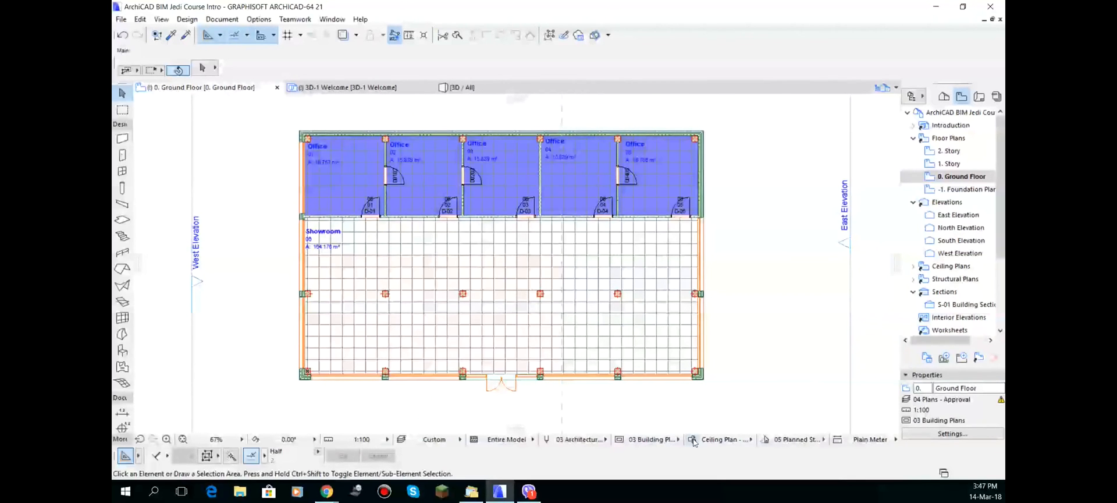
{"action": "left_click", "coordinate": [359, 312]}
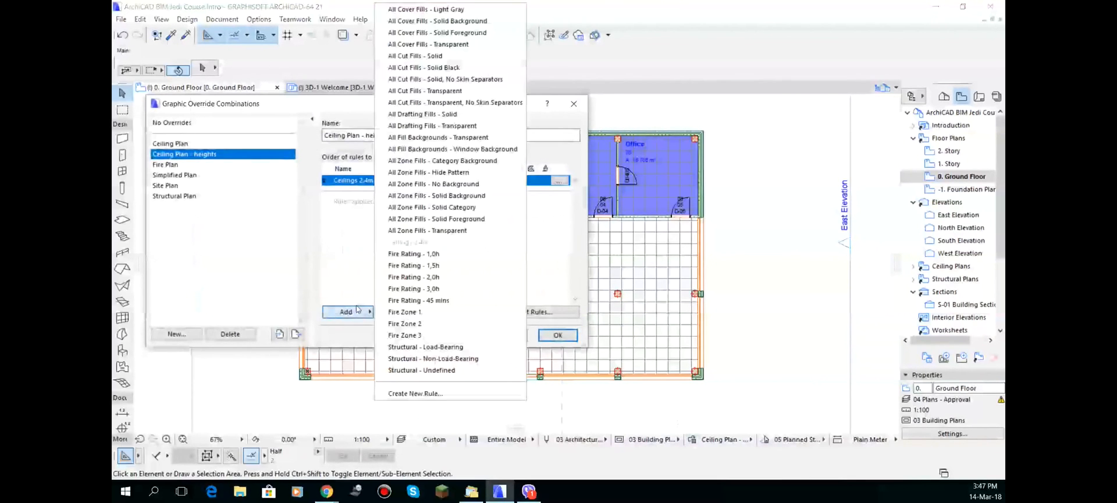
{"action": "left_click", "coordinate": [416, 393]}
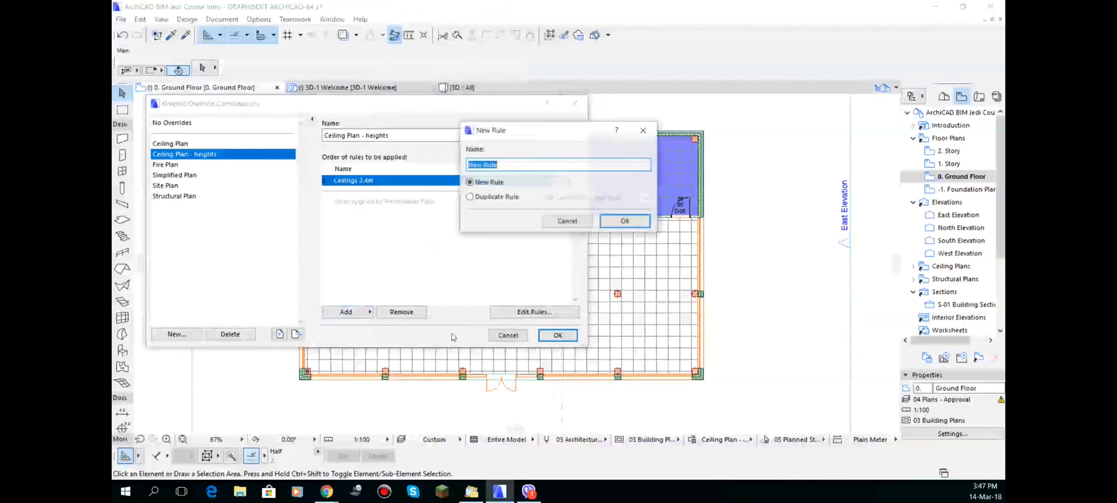
{"action": "left_click", "coordinate": [477, 197]}
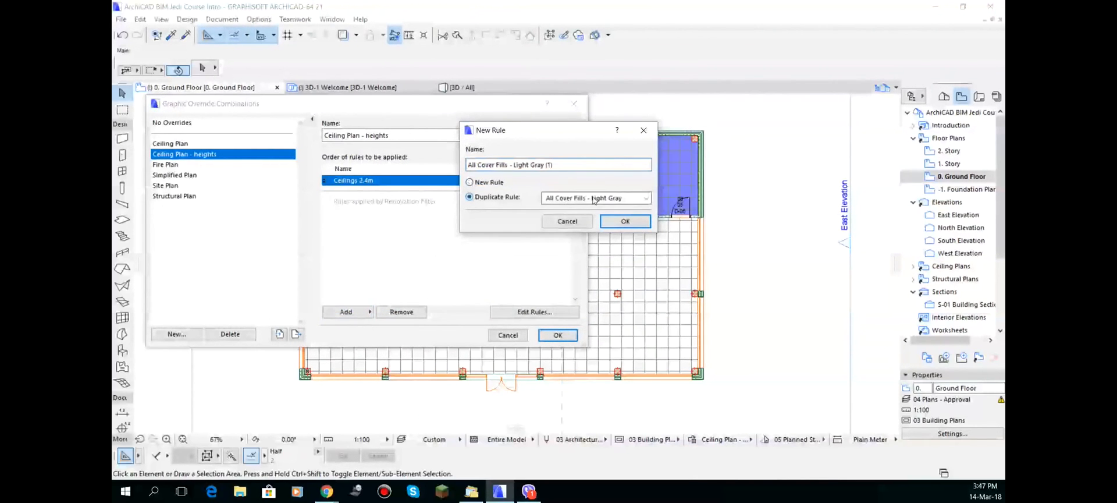
{"action": "left_click", "coordinate": [594, 198]}
{"action": "left_click", "coordinate": [573, 396]}
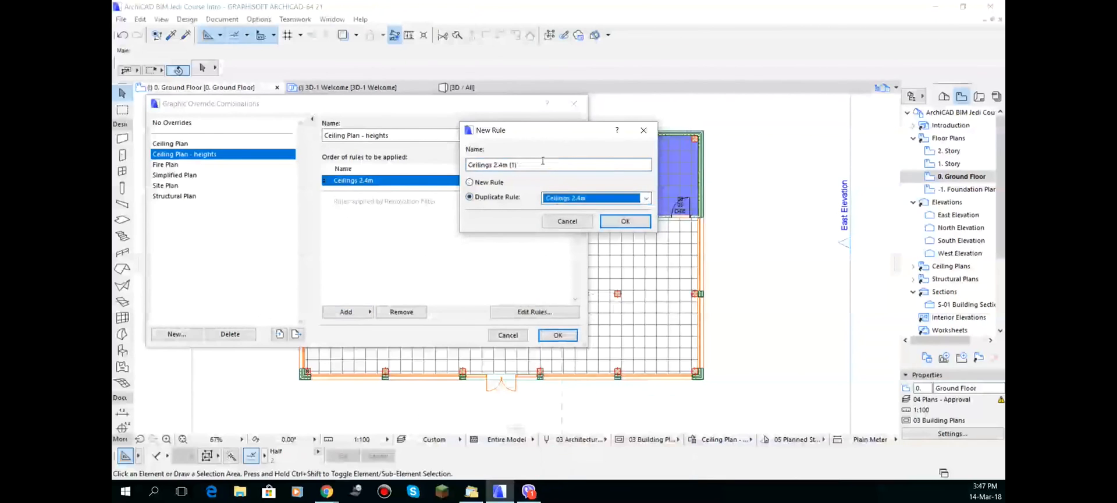
{"action": "left_click_drag", "start_coordinate": [501, 165], "coordinate": [540, 165]}
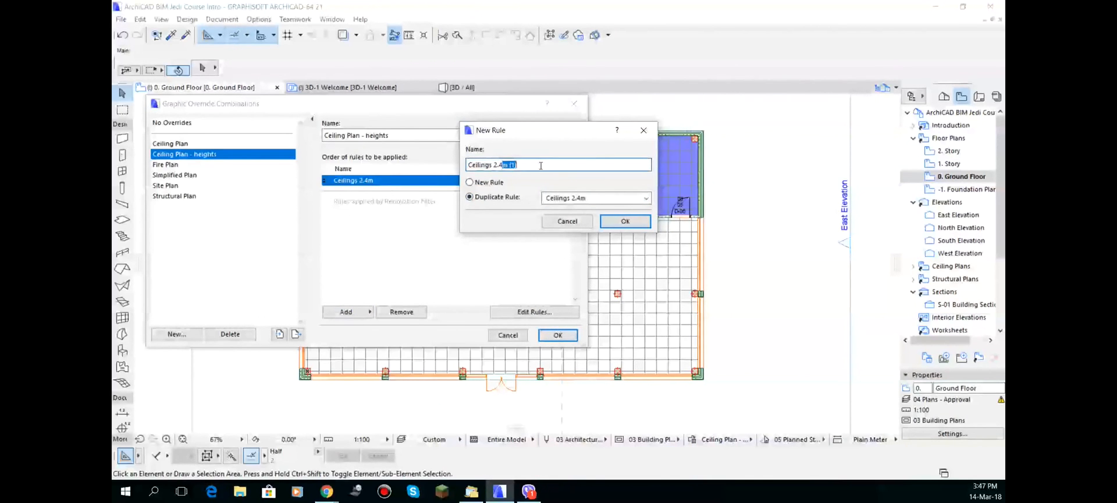
{"action": "key", "text": "BackSpace"}
{"action": "key", "text": "BackSpace"}
{"action": "type", "text": "7"}
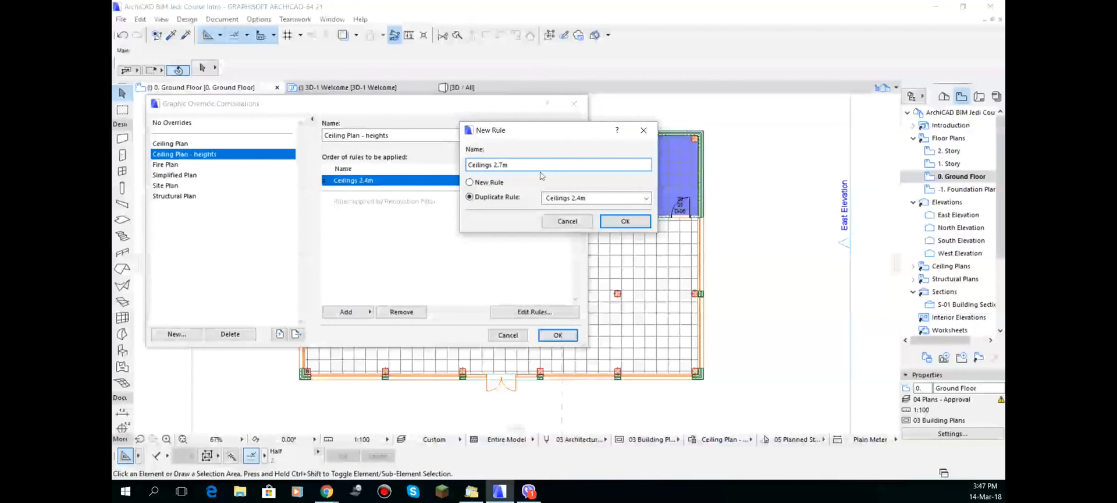
{"action": "left_click", "coordinate": [623, 221]}
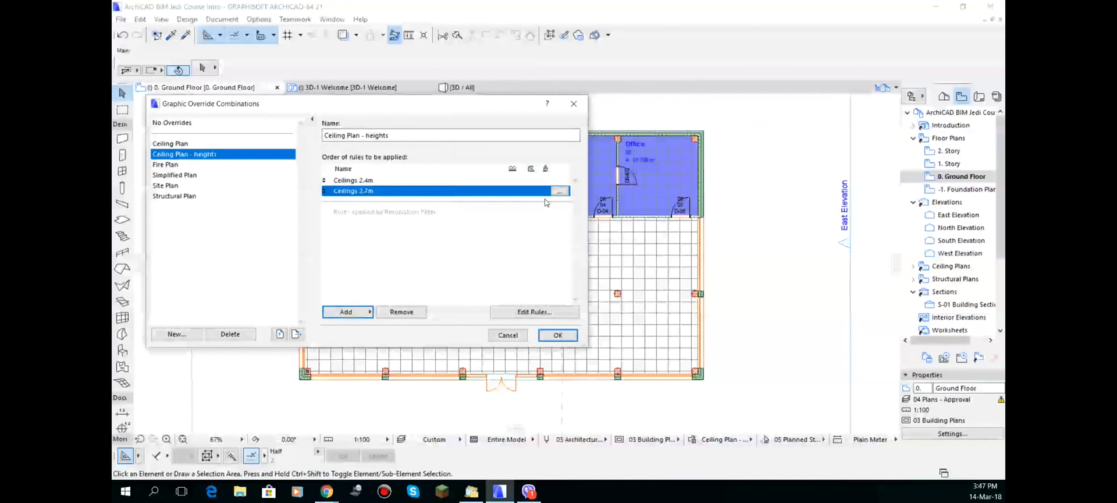
Set the Ceilings 2.7m rule's Home Offset to 2700 and its fill background to orange pen 3, and apply the combination.
{"action": "left_click", "coordinate": [567, 191]}
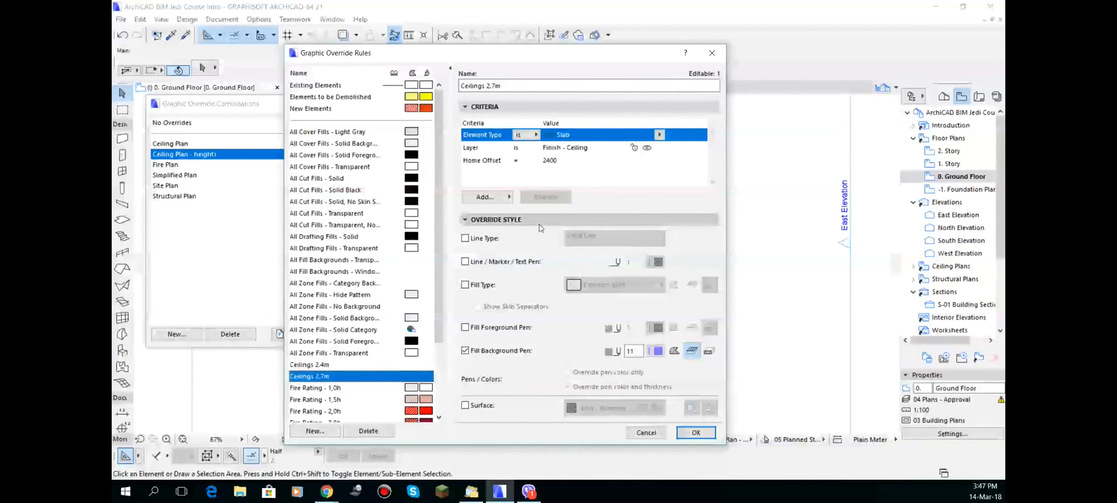
{"action": "left_click", "coordinate": [552, 161]}
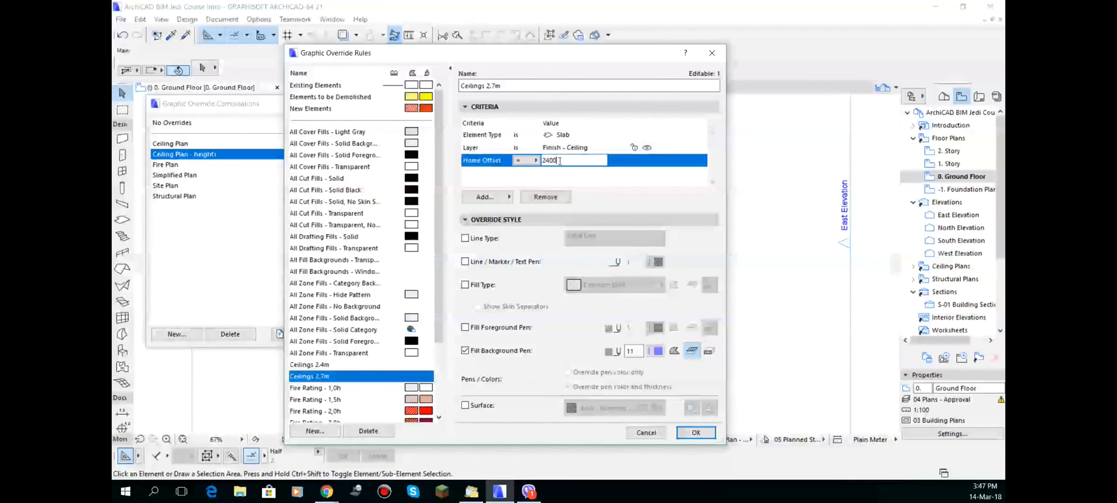
{"action": "type", "text": "27"}
{"action": "left_click", "coordinate": [657, 350]}
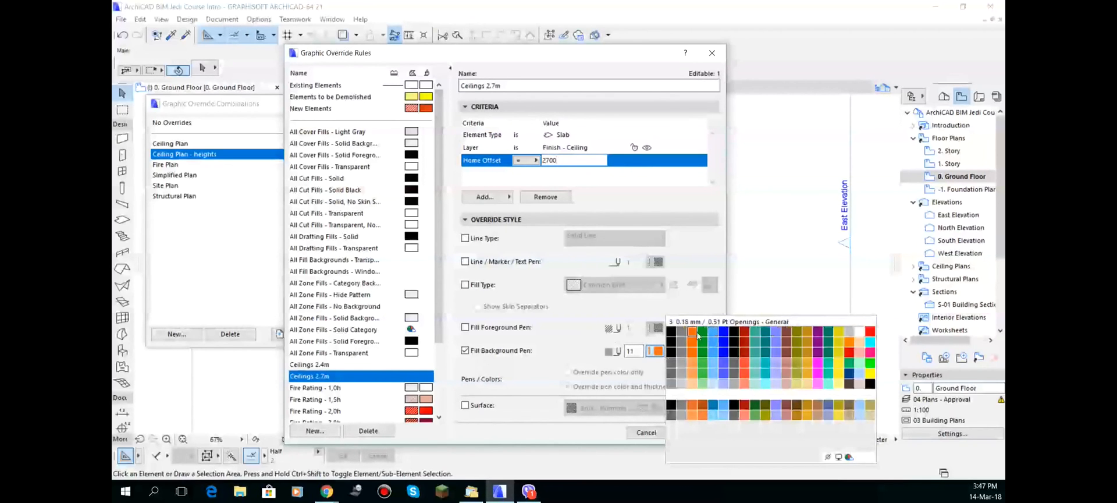
{"action": "left_click", "coordinate": [694, 334]}
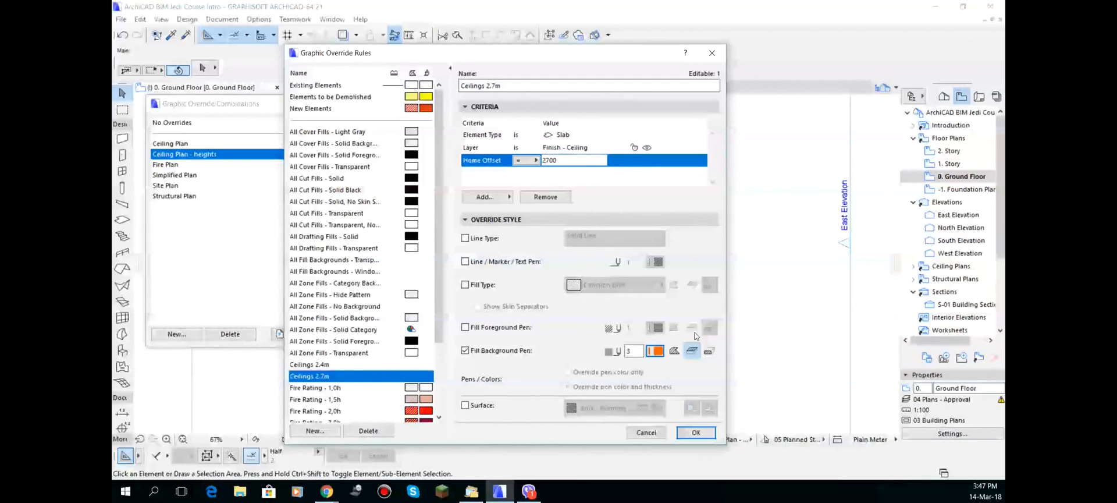
{"action": "left_click", "coordinate": [696, 432]}
{"action": "left_click", "coordinate": [559, 334]}
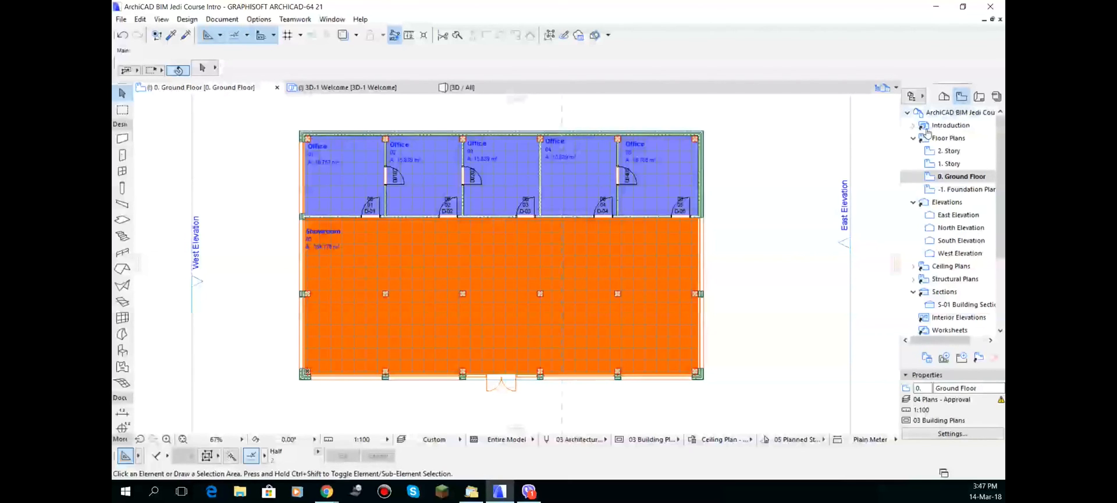
Switch the floor plan to the Fire Plan override combination and show a marquee area around the building in 3D.
{"action": "left_click", "coordinate": [724, 439]}
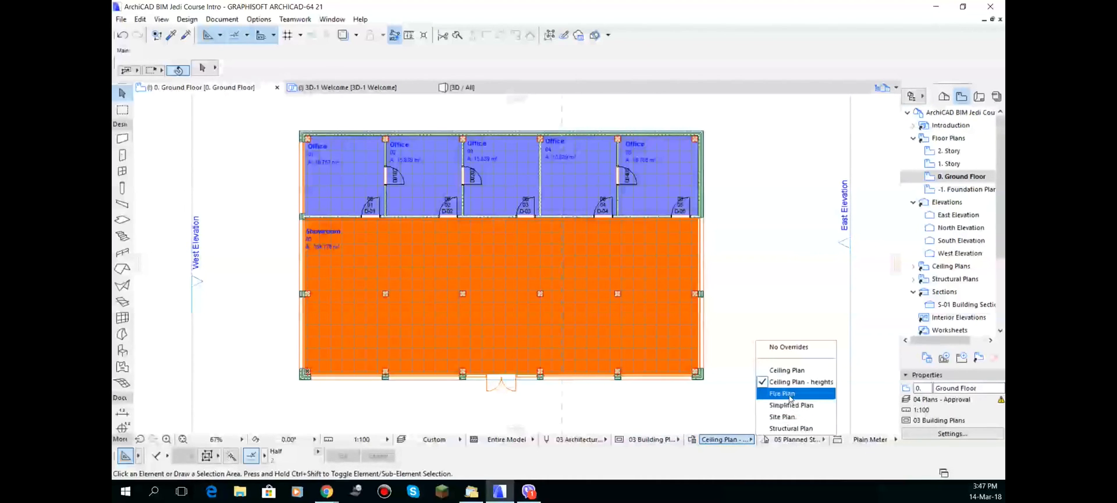
{"action": "left_click", "coordinate": [787, 394]}
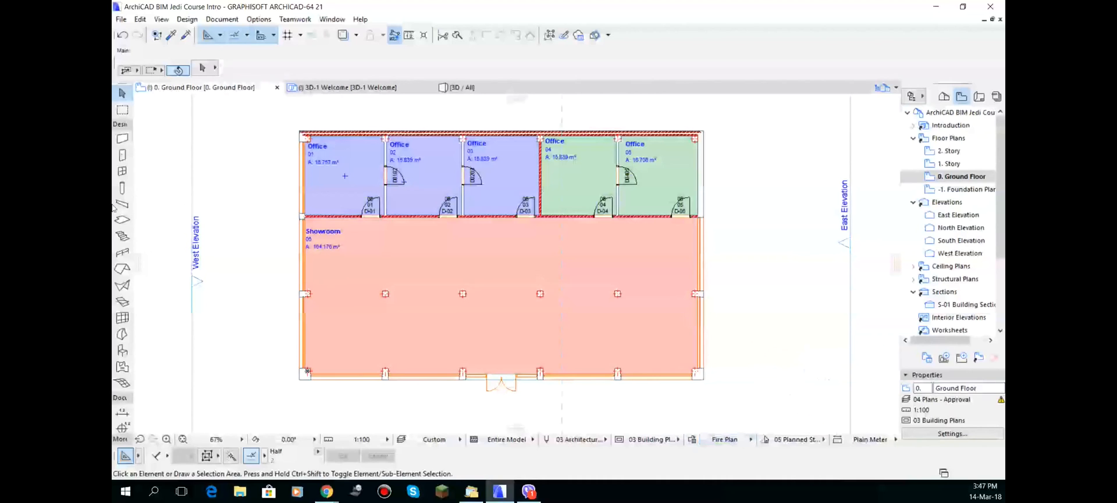
{"action": "left_click", "coordinate": [122, 111]}
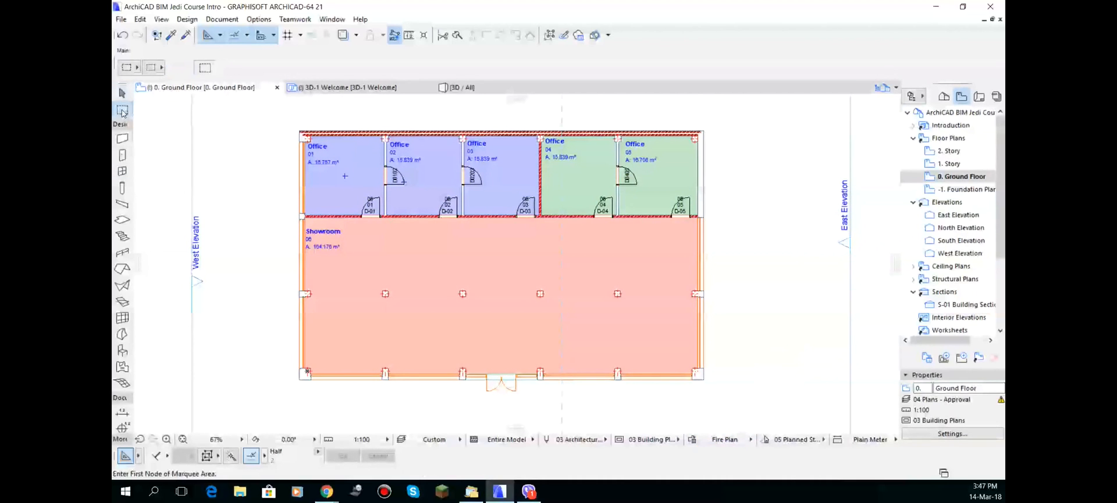
{"action": "left_click", "coordinate": [285, 121]}
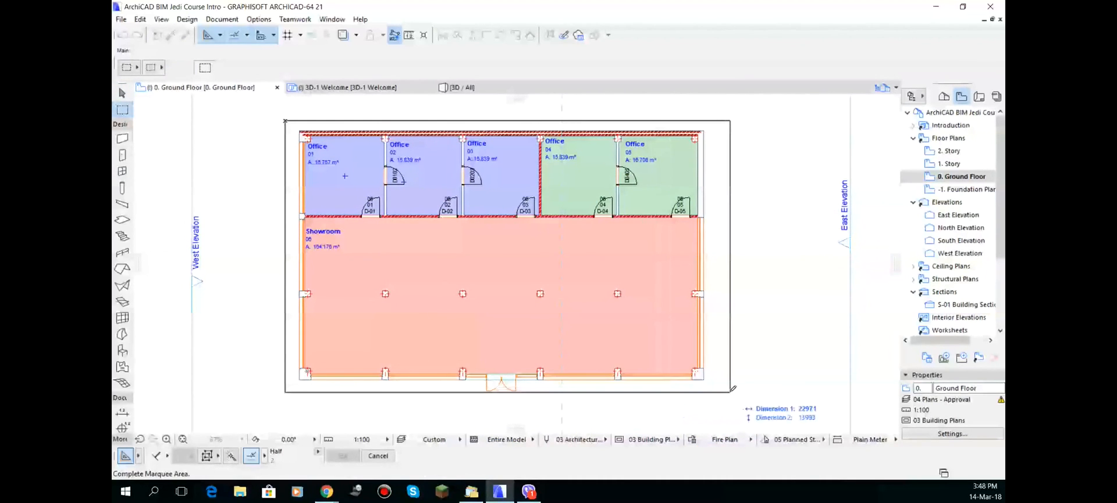
{"action": "left_click", "coordinate": [728, 365]}
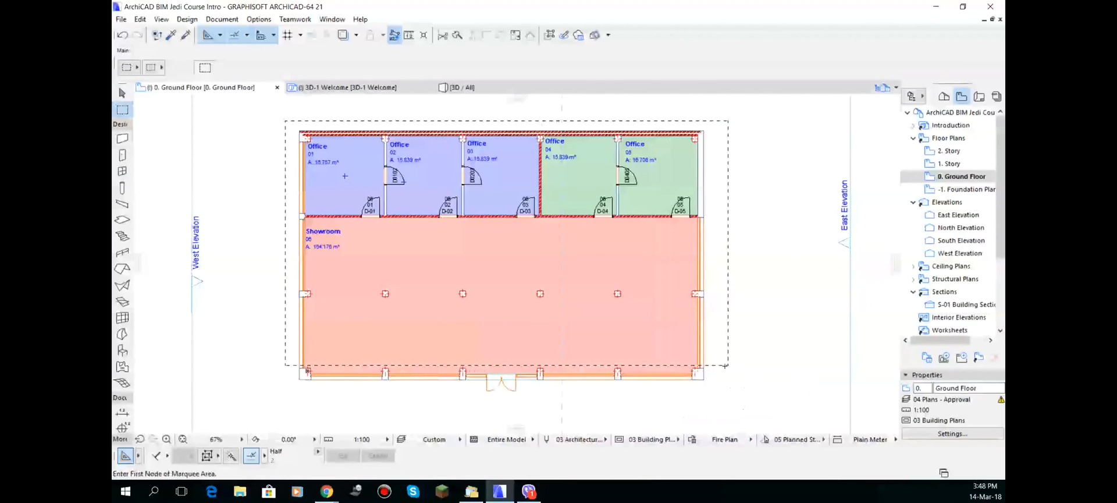
{"action": "key", "text": "F5"}
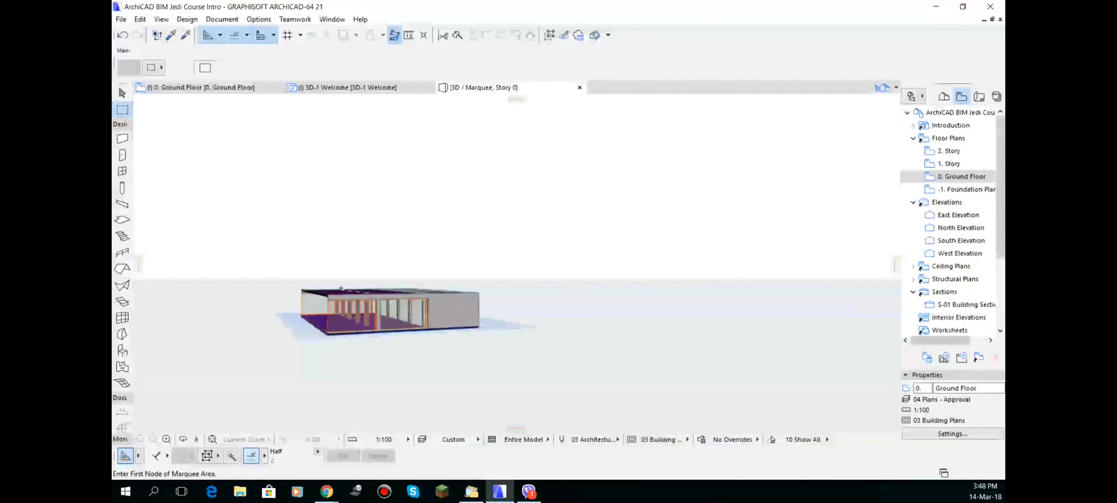
Hide the layer of the ceiling slab over the showroom in 3D to expose the interior.
{"action": "middle_click_drag", "start_coordinate": [356, 280], "coordinate": [538, 263], "text": "shift"}
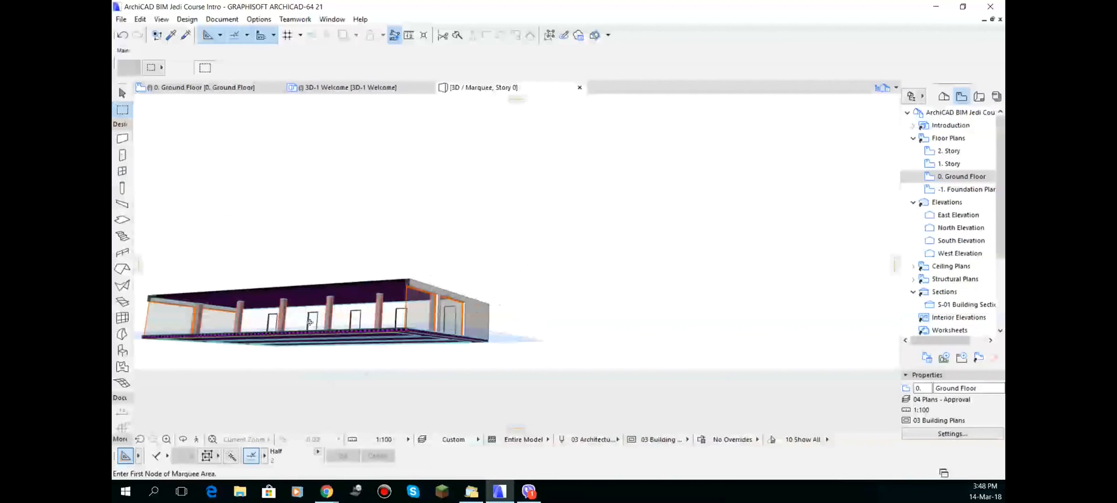
{"action": "middle_click_drag", "start_coordinate": [314, 353], "coordinate": [423, 318], "text": "shift"}
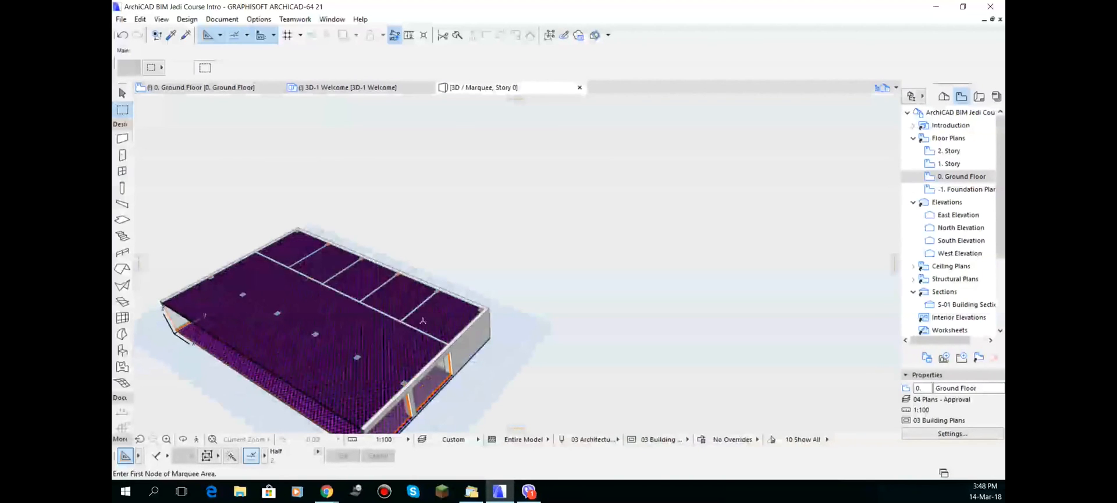
{"action": "left_click", "coordinate": [329, 401], "text": "shift"}
{"action": "right_click", "coordinate": [330, 401]}
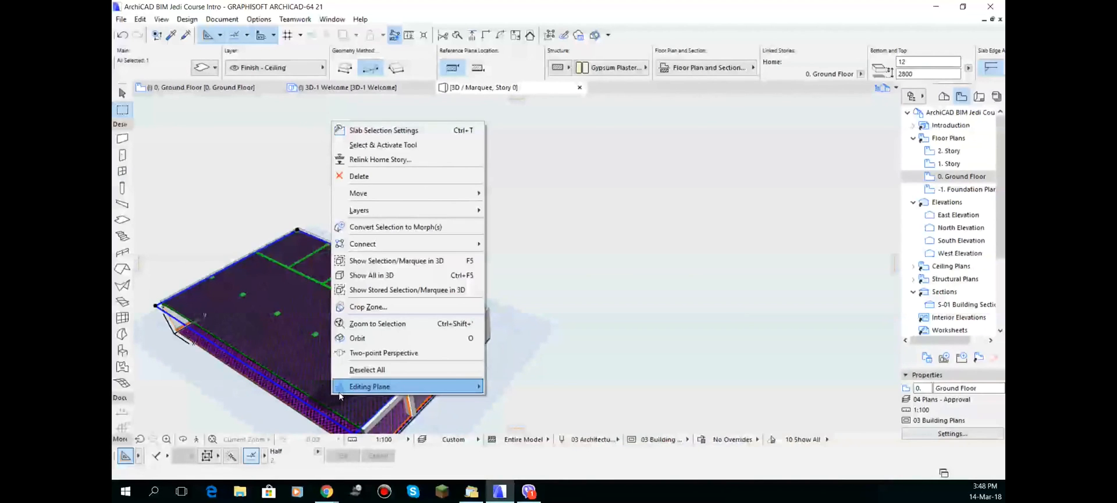
{"action": "mouse_move", "coordinate": [455, 207]}
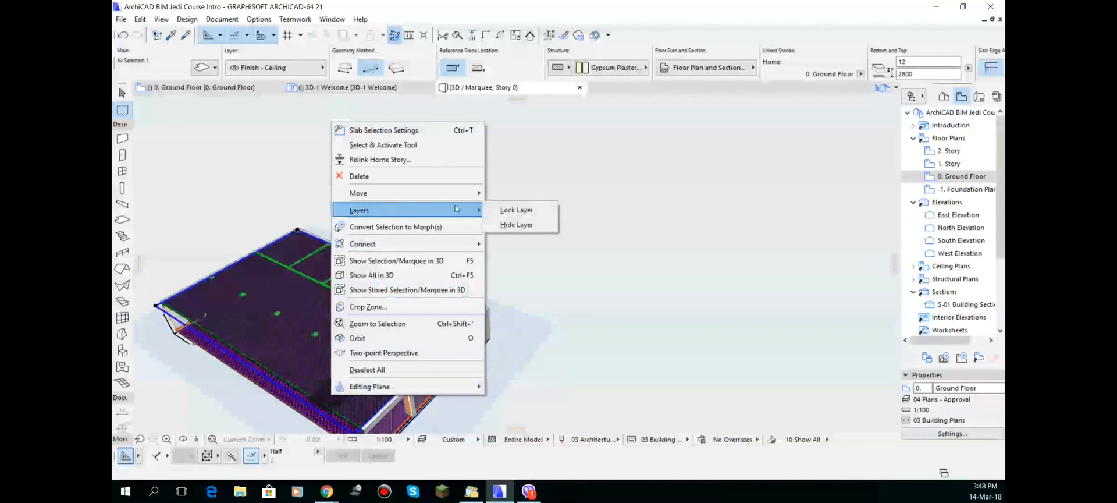
{"action": "left_click", "coordinate": [522, 227]}
{"action": "middle_click_drag", "start_coordinate": [350, 325], "coordinate": [339, 345], "text": "shift"}
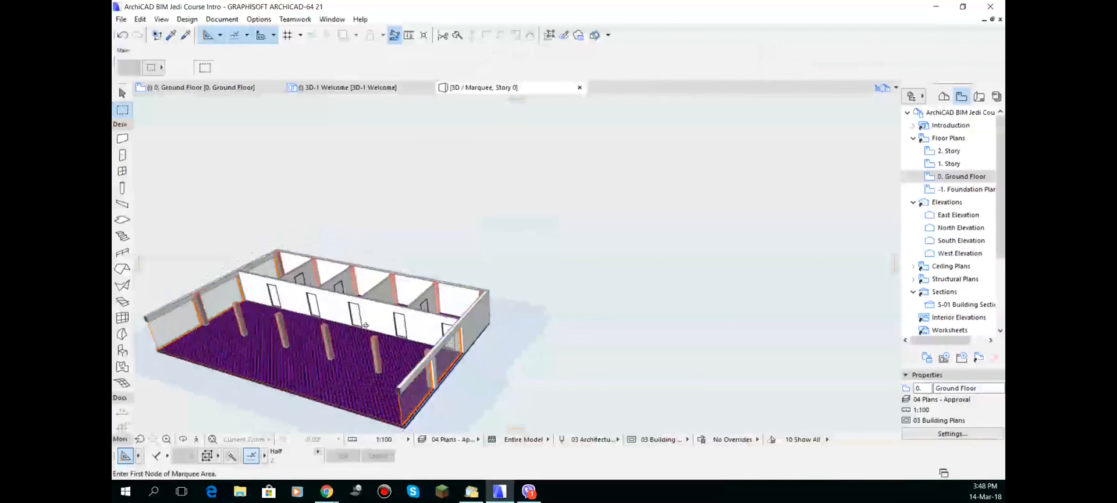
Apply the Fire Plan override combination to the 3D view and view the office walls from the showroom side.
{"action": "scroll", "coordinate": [339, 344], "scroll_direction": "up", "scroll_amount": 1}
{"action": "left_click", "coordinate": [751, 439]}
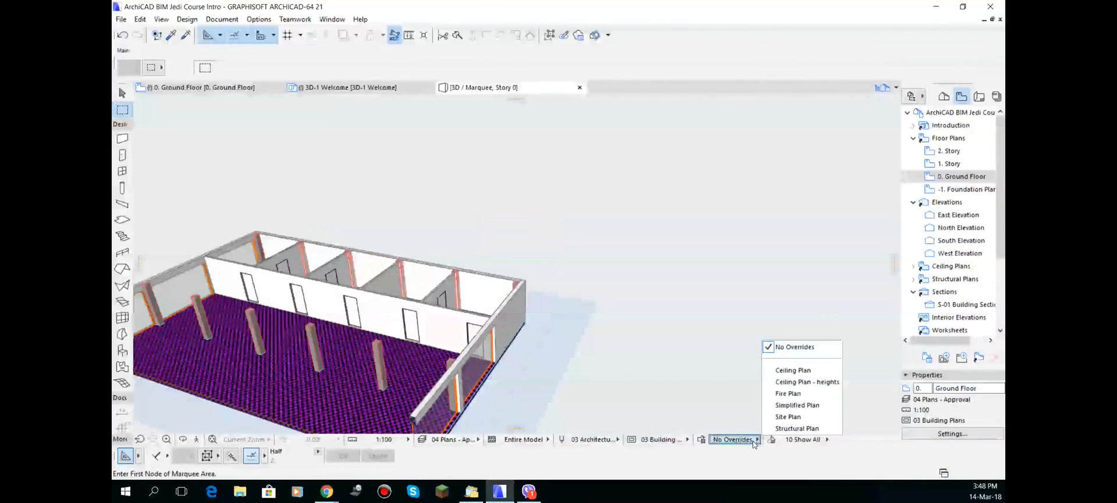
{"action": "left_click", "coordinate": [798, 394]}
{"action": "middle_click_drag", "start_coordinate": [791, 393], "coordinate": [457, 302], "text": "shift"}
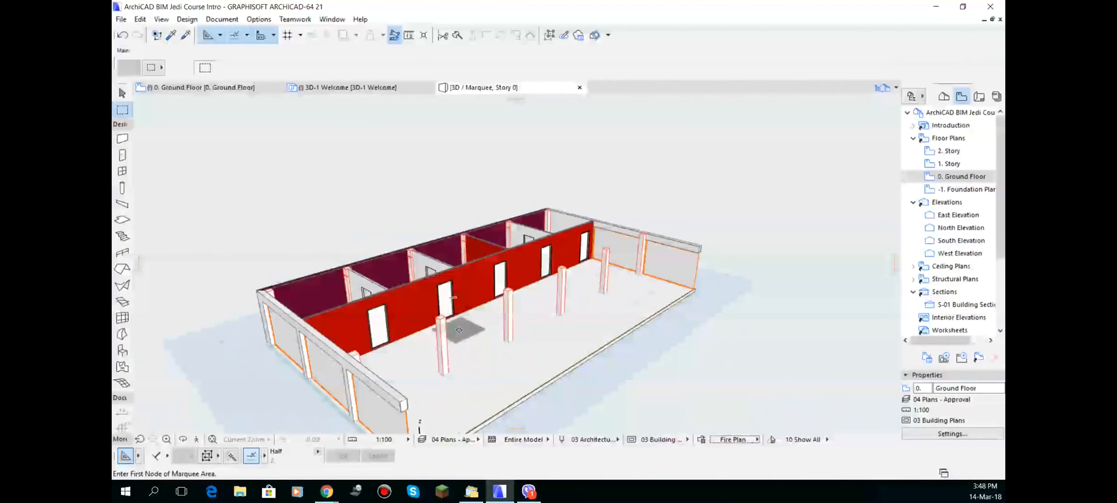
Examine the criteria and surface override of the Fire Rating - 2,0h rule in the Fire Plan combination.
{"action": "left_click", "coordinate": [701, 440]}
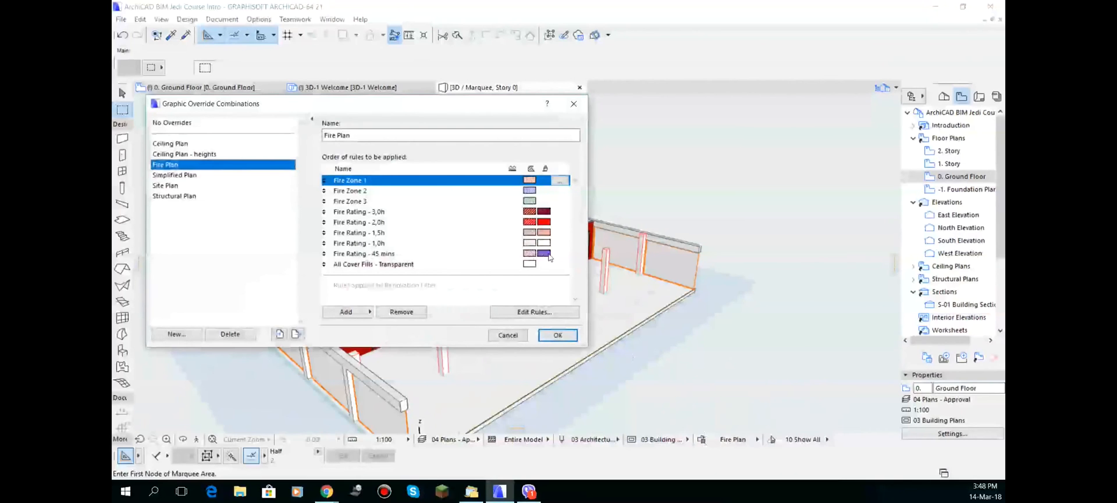
{"action": "left_click", "coordinate": [558, 222]}
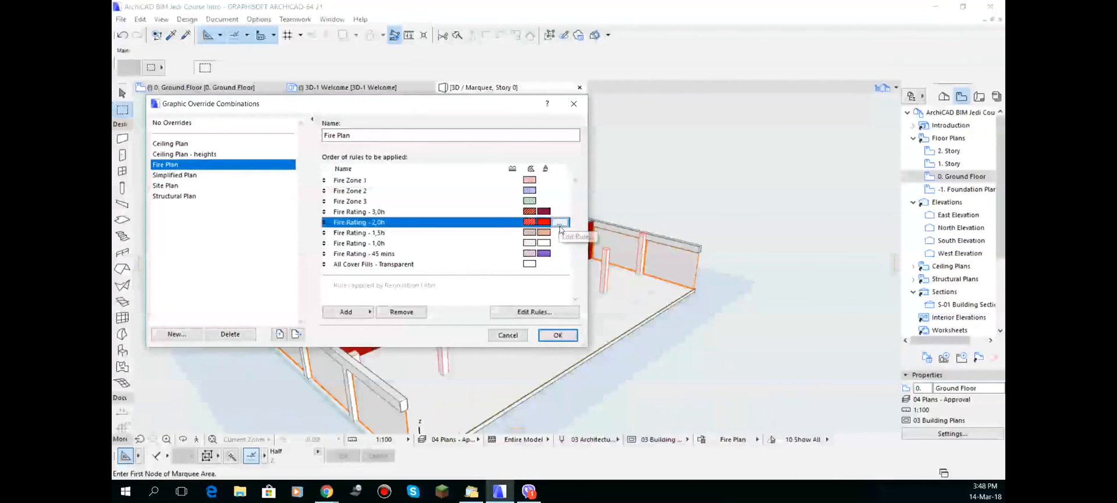
{"action": "left_click", "coordinate": [560, 223]}
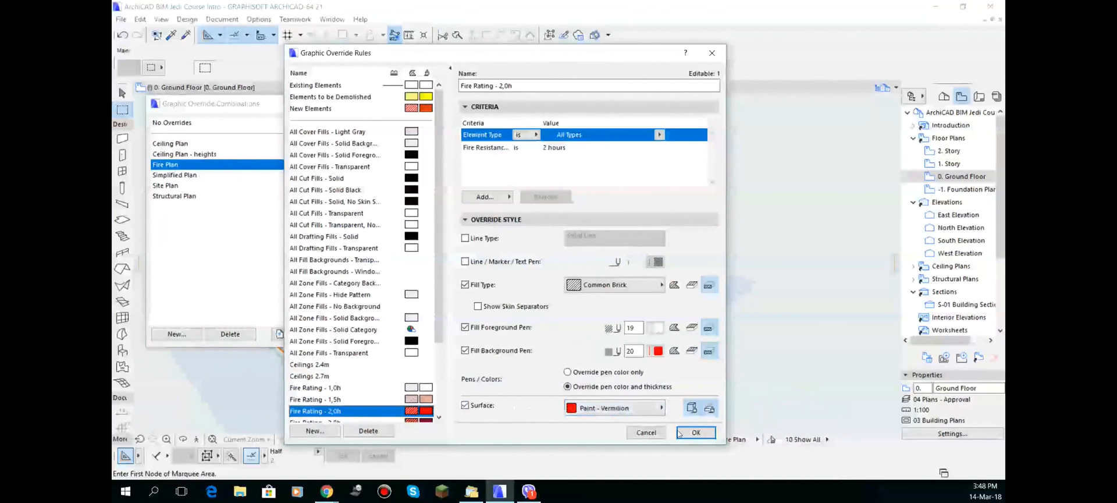
{"action": "left_click", "coordinate": [696, 431]}
{"action": "left_click", "coordinate": [557, 335]}
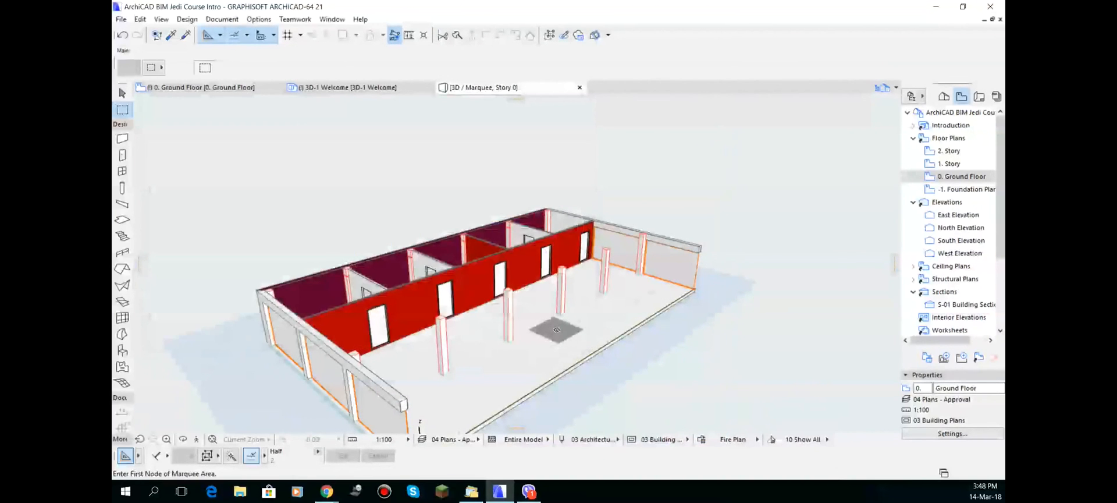
Try to move the first office door along the red fire-rated wall in 3D.
{"action": "middle_click_drag", "start_coordinate": [557, 330], "coordinate": [400, 302], "text": "shift"}
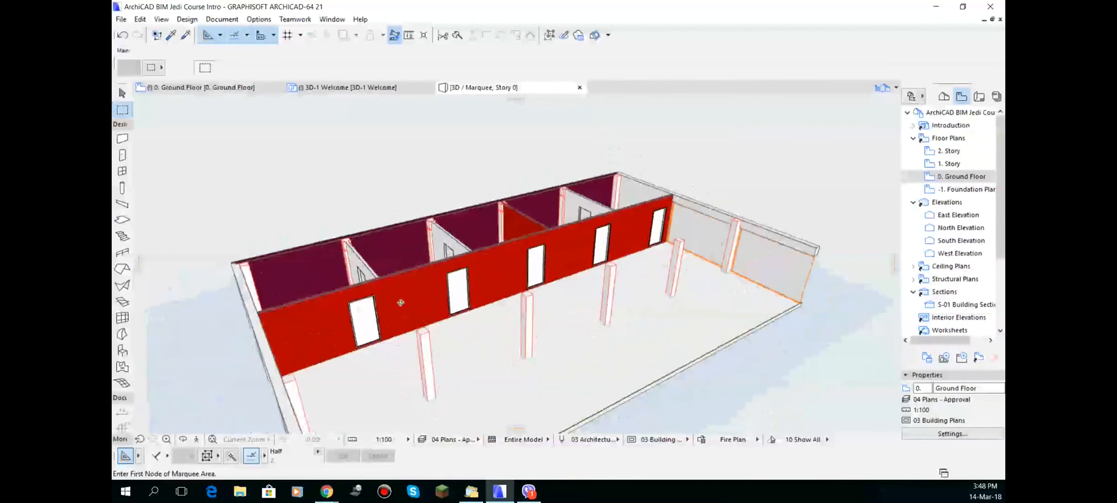
{"action": "left_click", "coordinate": [366, 314]}
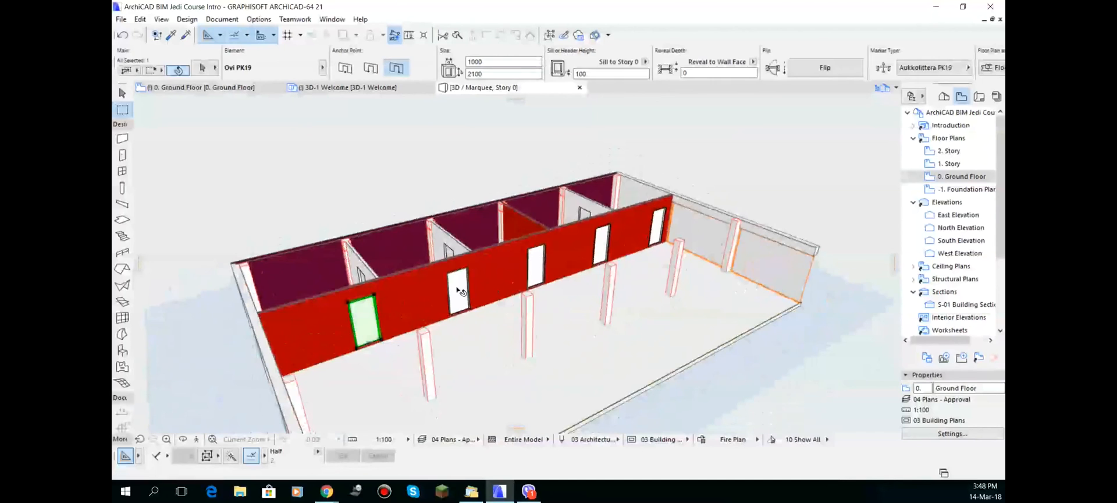
{"action": "key", "text": "ctrl+d"}
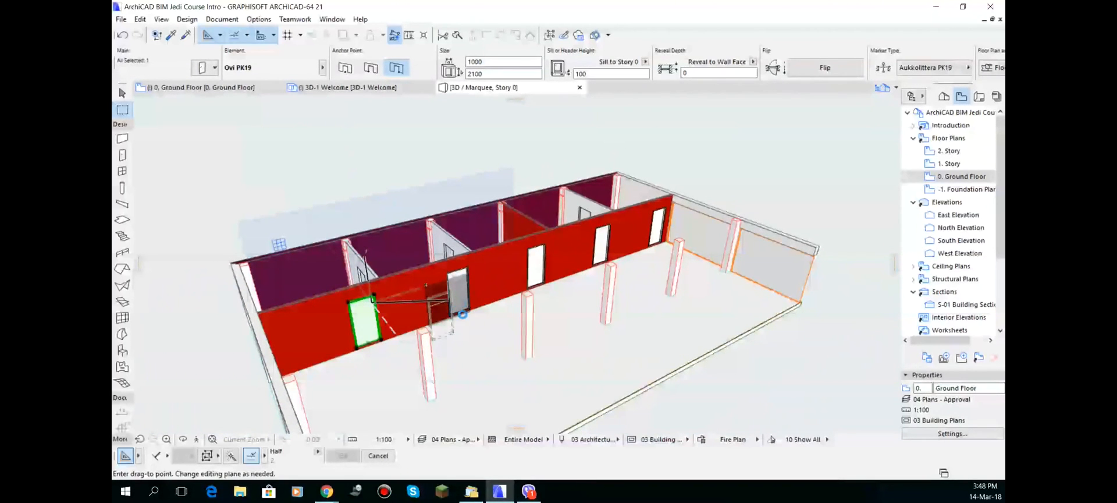
{"action": "left_click", "coordinate": [463, 317]}
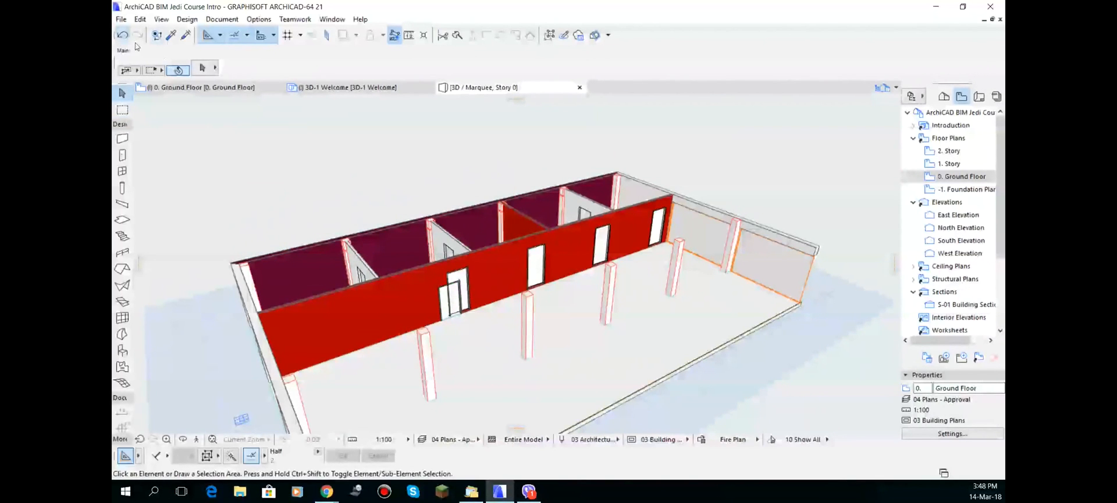
Set the Fire Resistance Rating of all five doors in the wall between the offices and showroom to 2 hours.
{"action": "left_click", "coordinate": [463, 294], "text": "shift"}
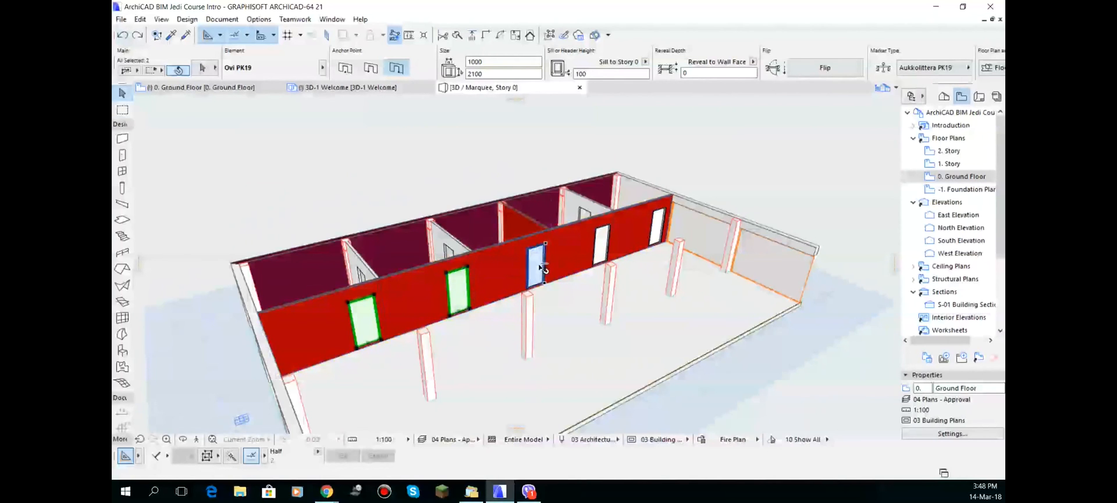
{"action": "left_click", "coordinate": [536, 267], "text": "shift"}
{"action": "left_click", "coordinate": [602, 242], "text": "shift"}
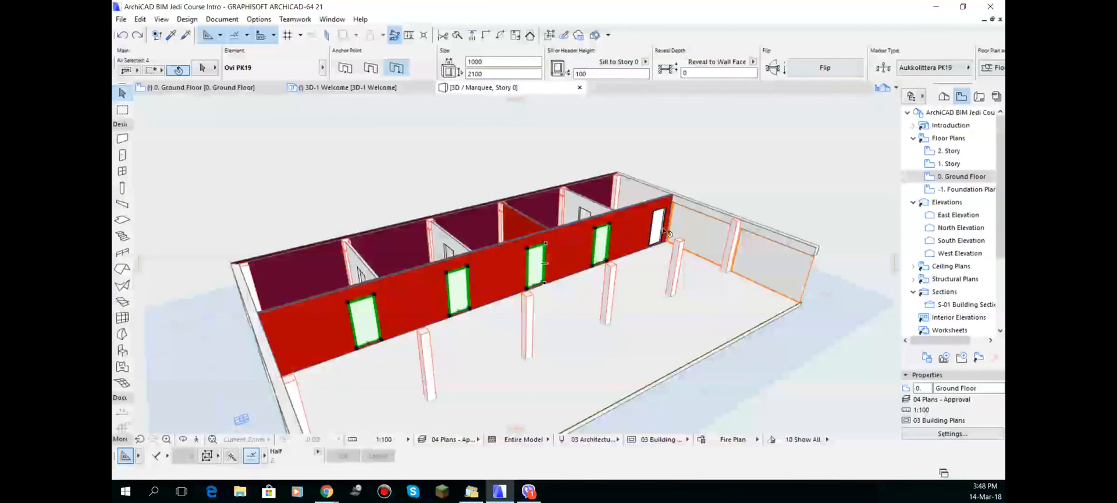
{"action": "left_click", "coordinate": [657, 226], "text": "shift"}
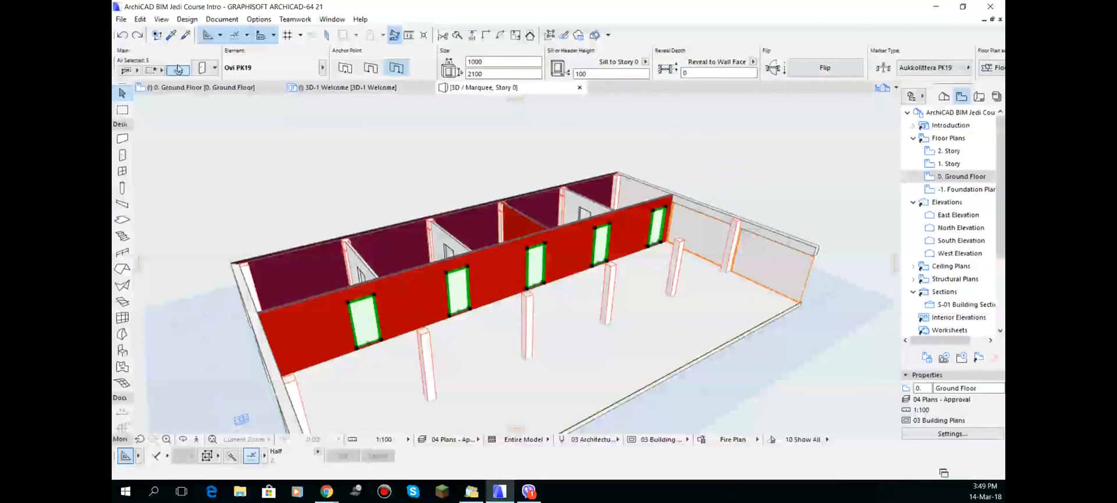
{"action": "double_click", "coordinate": [479, 288]}
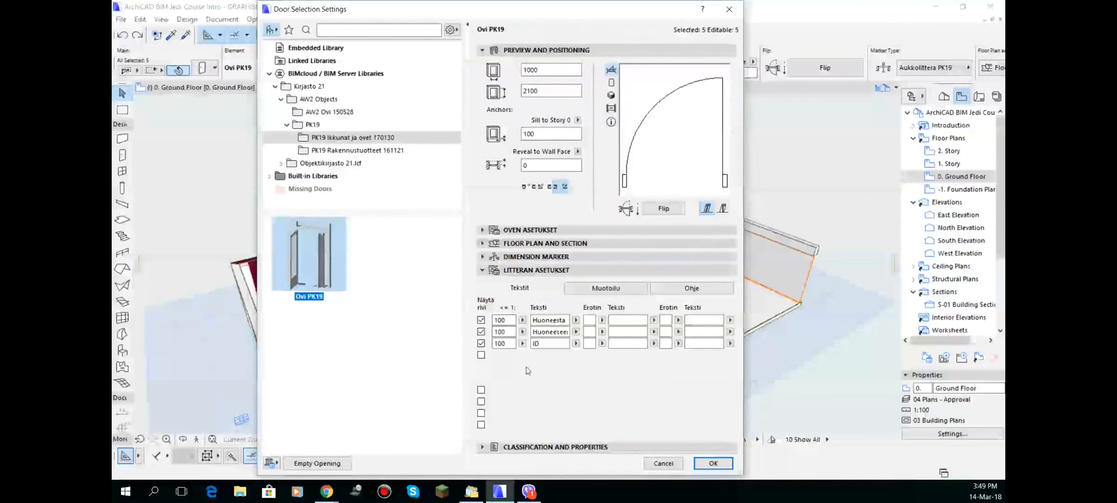
{"action": "left_click", "coordinate": [526, 446]}
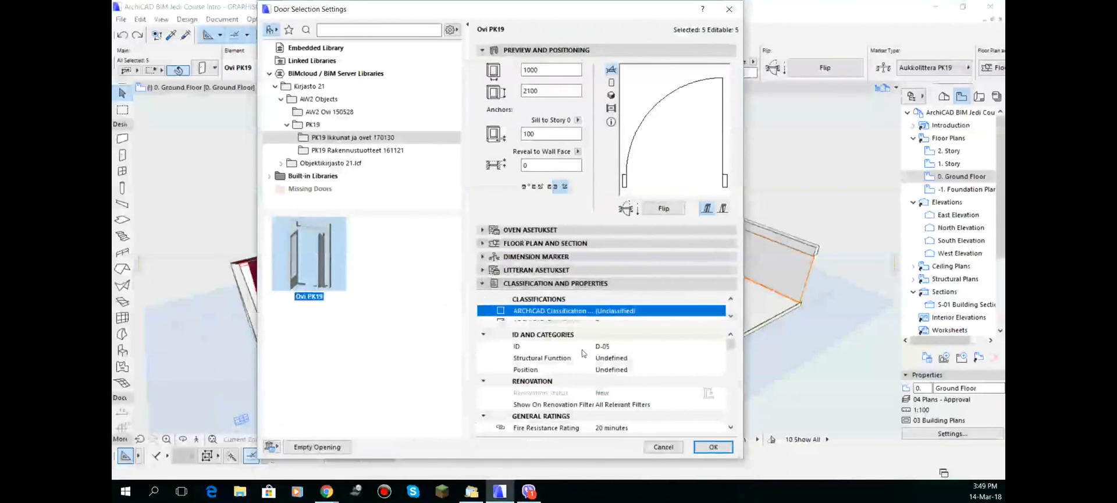
{"action": "scroll", "coordinate": [669, 399], "scroll_direction": "down", "scroll_amount": 1}
{"action": "left_click", "coordinate": [668, 395]}
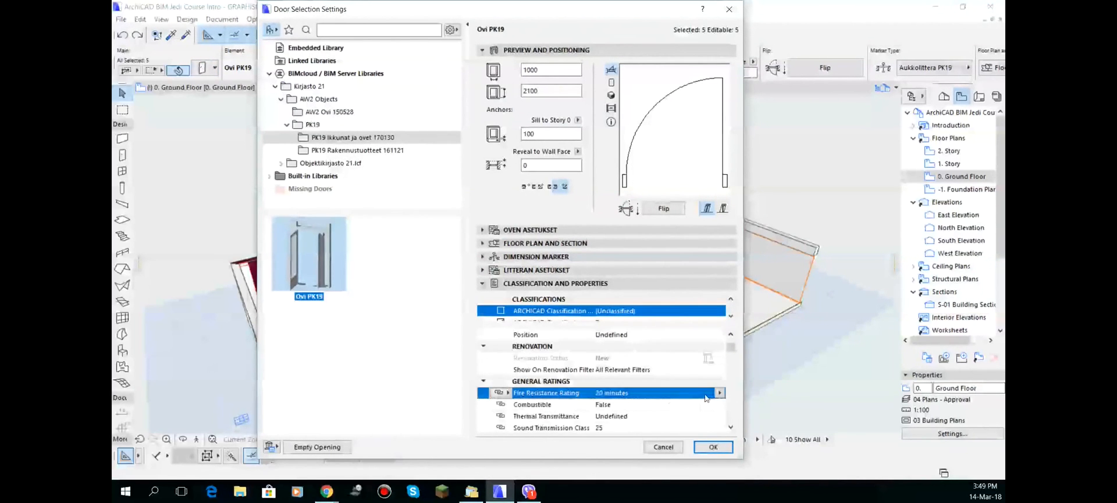
{"action": "left_click", "coordinate": [719, 392]}
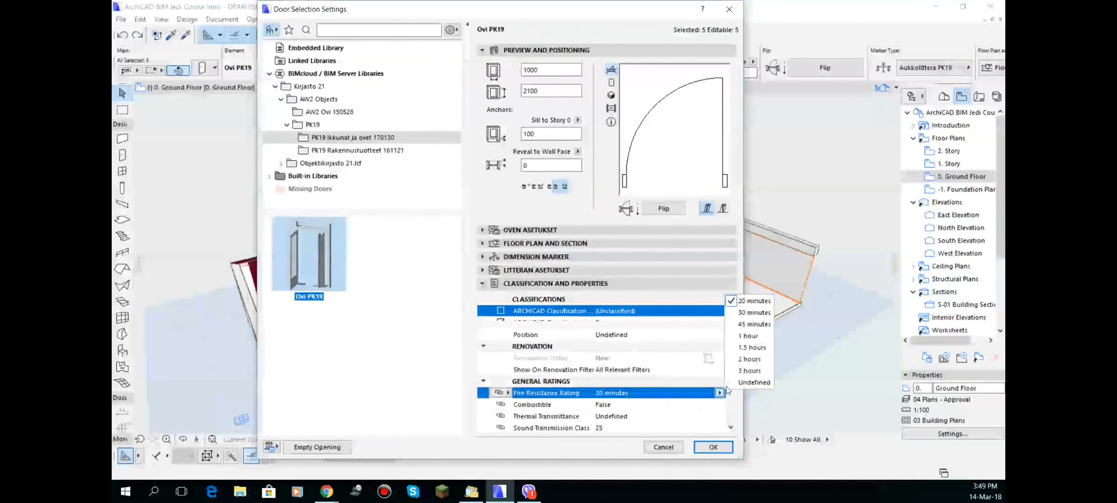
{"action": "left_click", "coordinate": [755, 358]}
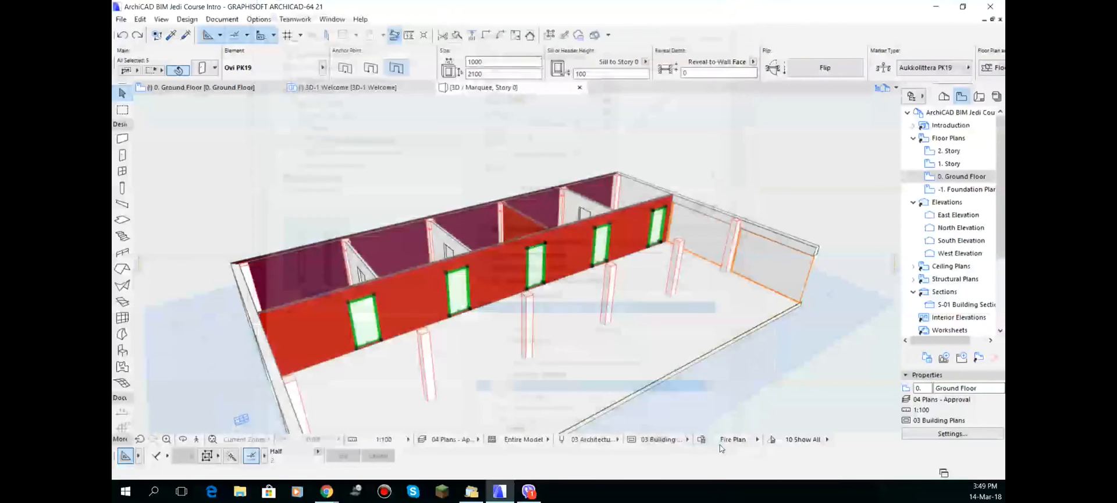
{"action": "left_click", "coordinate": [713, 446]}
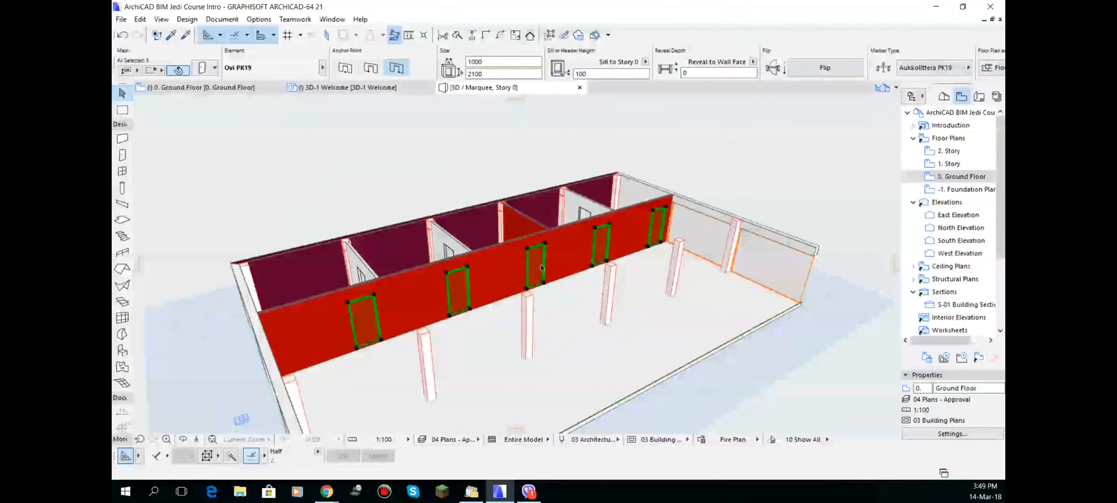
{"action": "left_click", "coordinate": [575, 153]}
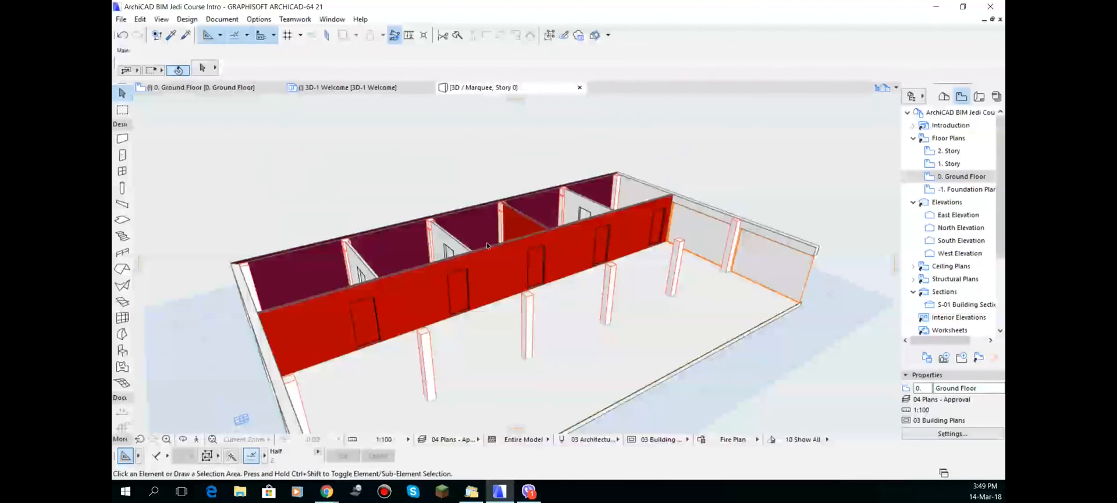
{"action": "mouse_move", "coordinate": [334, 316]}
{"action": "middle_mouse_down", "text": "shift"}
{"action": "mouse_move", "coordinate": [713, 319]}
{"action": "mouse_move", "coordinate": [586, 333]}
{"action": "mouse_move", "coordinate": [349, 323]}
{"action": "middle_mouse_up", "text": "shift"}
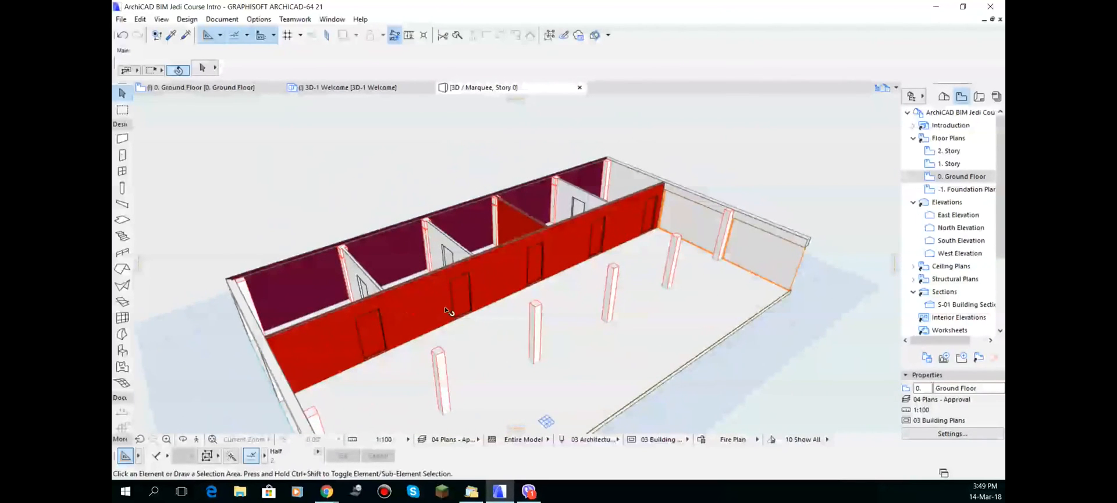
{"action": "middle_click_drag", "start_coordinate": [449, 310], "coordinate": [412, 291], "text": "shift"}
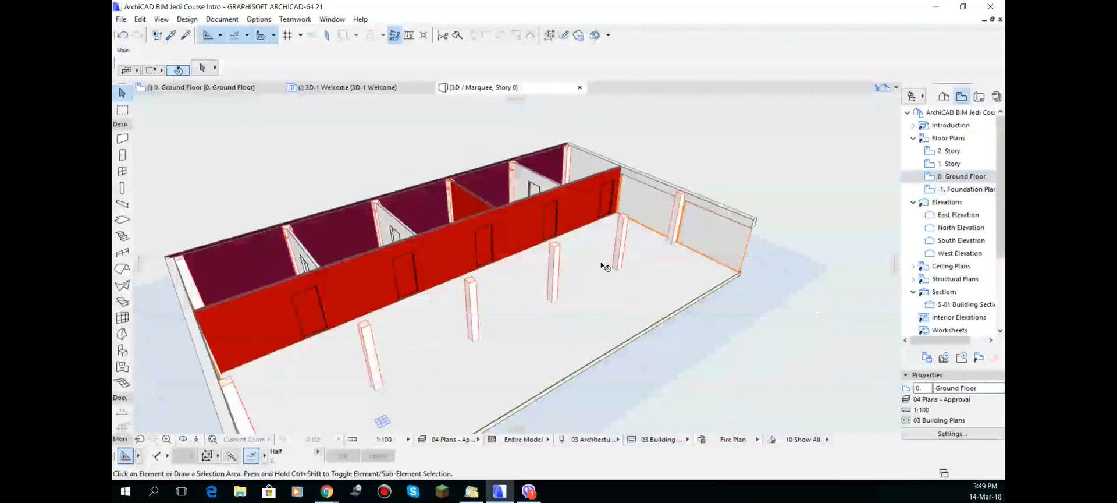
{"action": "middle_click_drag", "start_coordinate": [602, 264], "coordinate": [611, 253]}
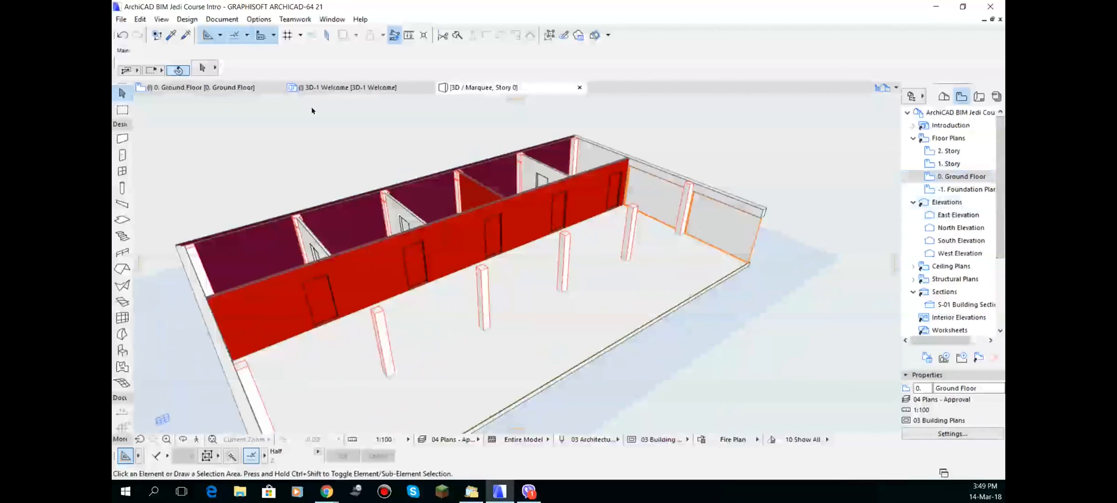
Return to the ground floor plan and create a view folder named Floor Plans under the project root.
{"action": "left_click", "coordinate": [213, 88]}
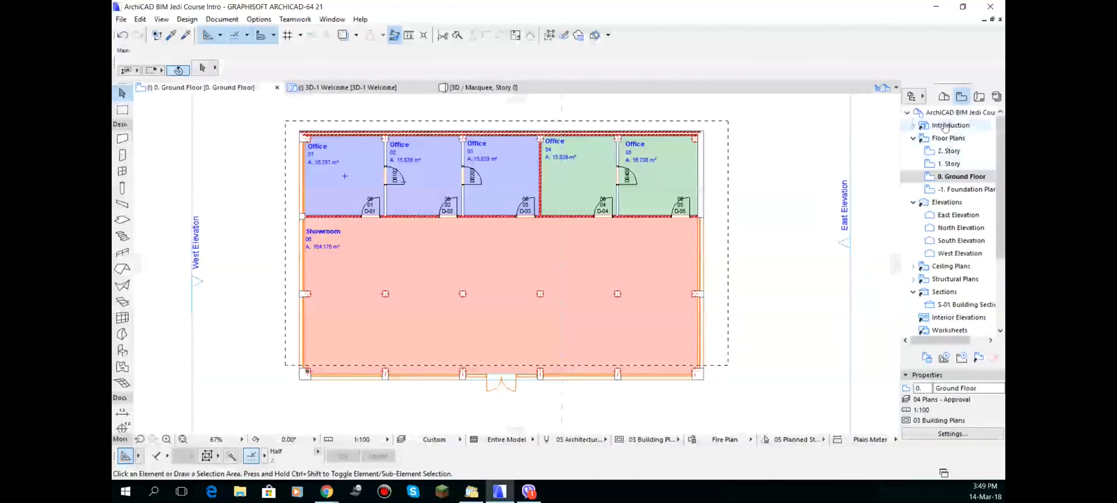
{"action": "scroll", "coordinate": [948, 290], "scroll_direction": "down", "scroll_amount": 3}
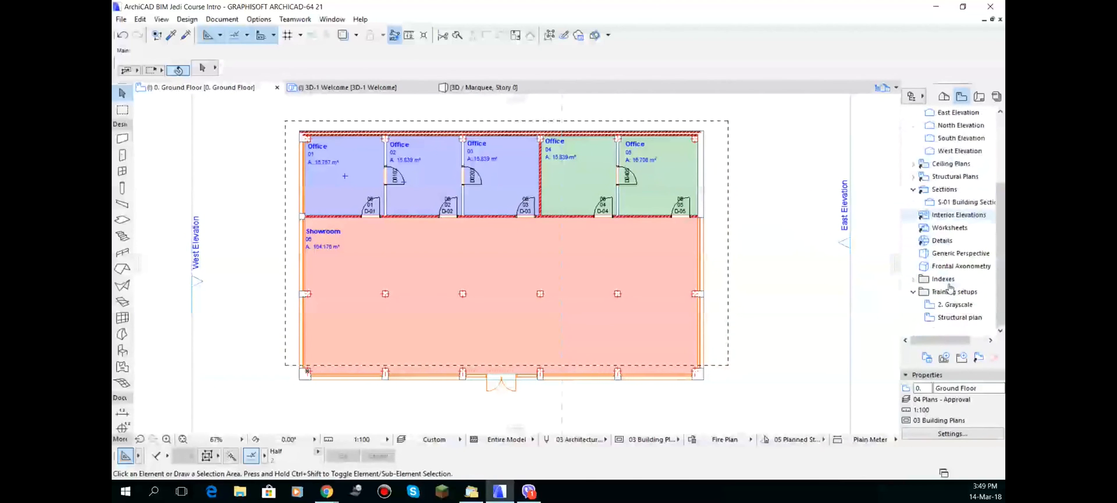
{"action": "scroll", "coordinate": [949, 289], "scroll_direction": "up", "scroll_amount": 3}
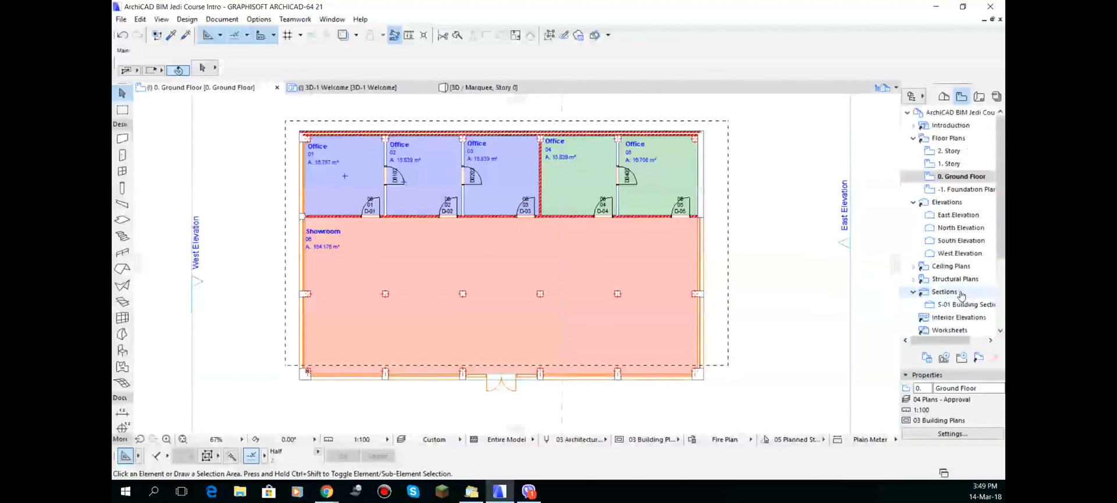
{"action": "left_click", "coordinate": [952, 113]}
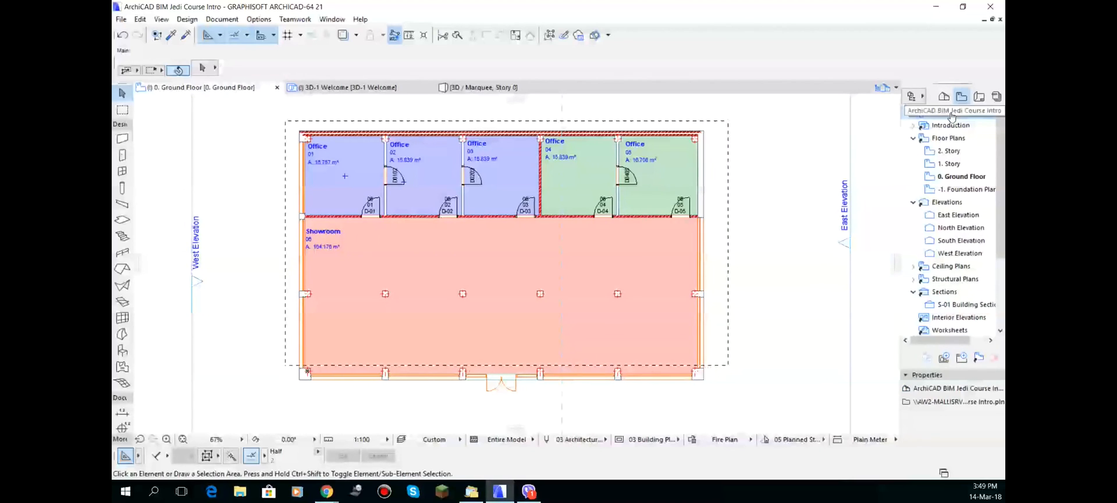
{"action": "right_click", "coordinate": [952, 113]}
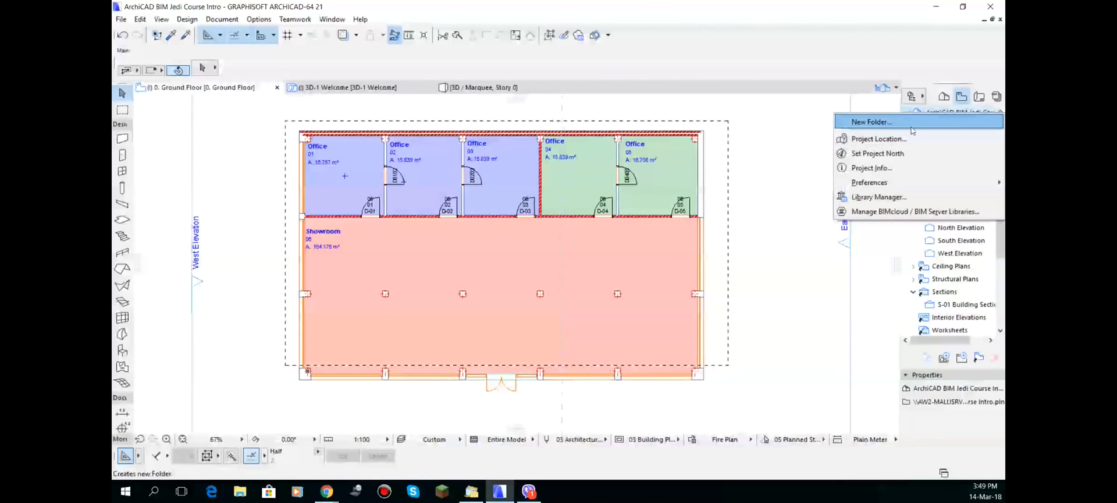
{"action": "left_click", "coordinate": [870, 122]}
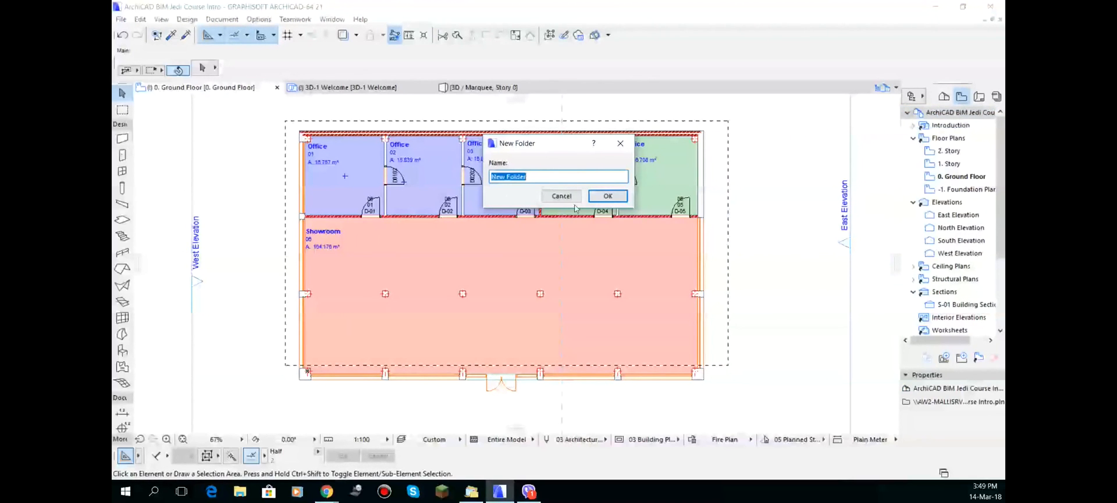
{"action": "type", "text": "Floor Plans"}
{"action": "left_click", "coordinate": [606, 196]}
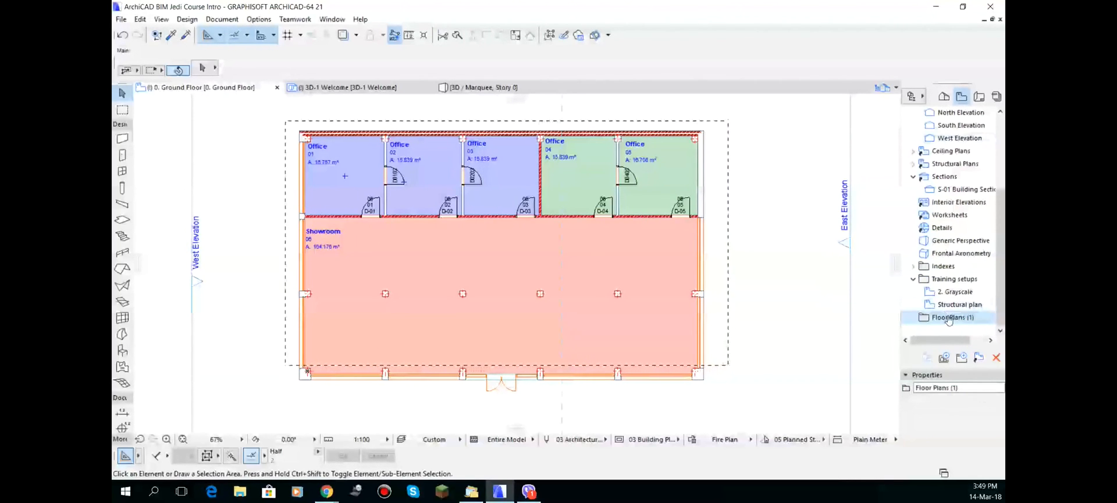
Save the current ground floor plan as a view with the custom name Fire Plan in the new Floor Plans folder.
{"action": "right_click", "coordinate": [948, 320]}
{"action": "left_click", "coordinate": [962, 326]}
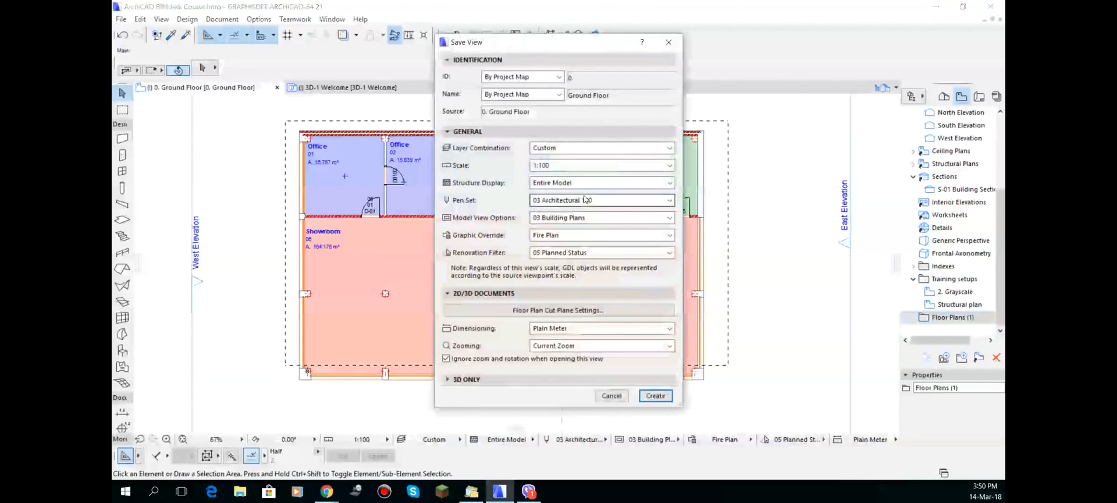
{"action": "left_click", "coordinate": [560, 95]}
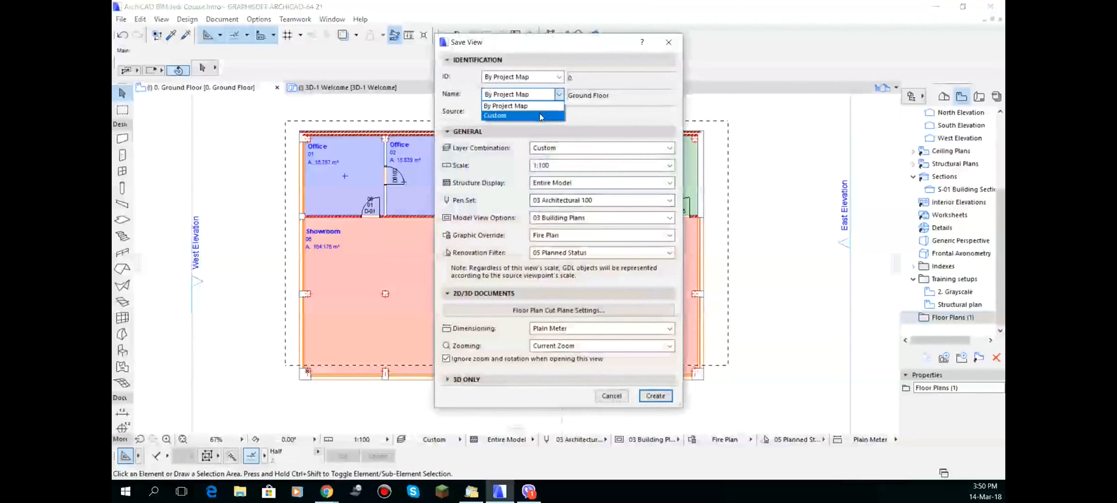
{"action": "left_click", "coordinate": [506, 112]}
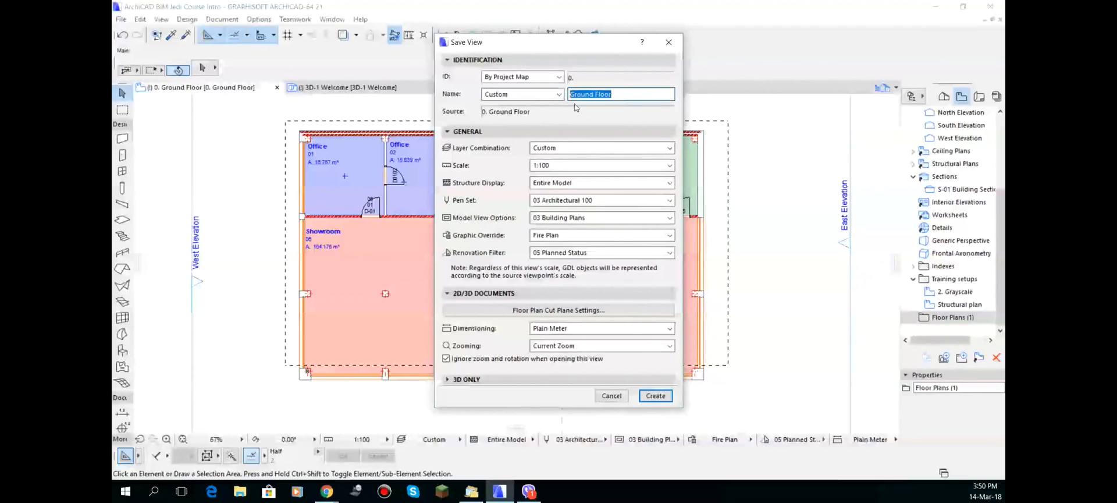
{"action": "type", "text": "Fire Plan"}
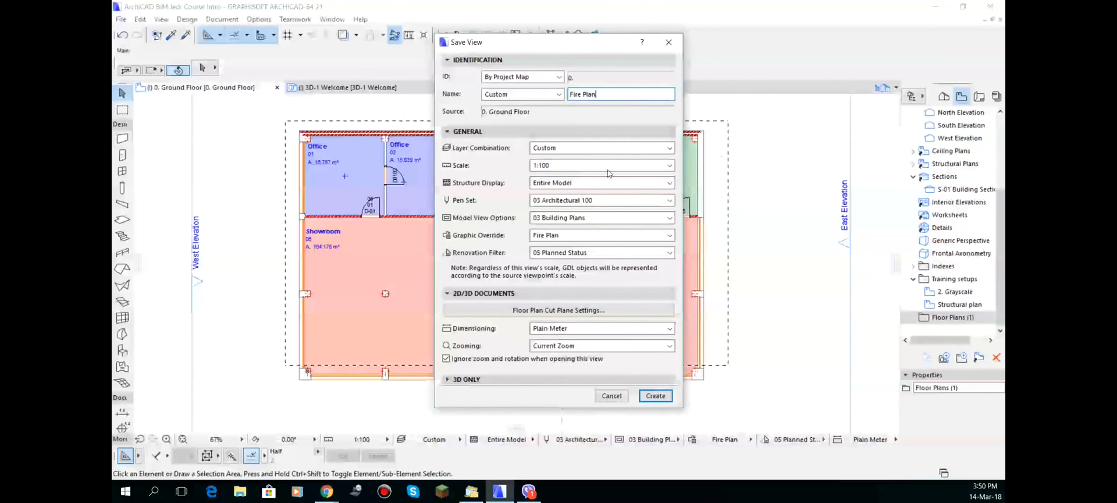
{"action": "left_click", "coordinate": [655, 396]}
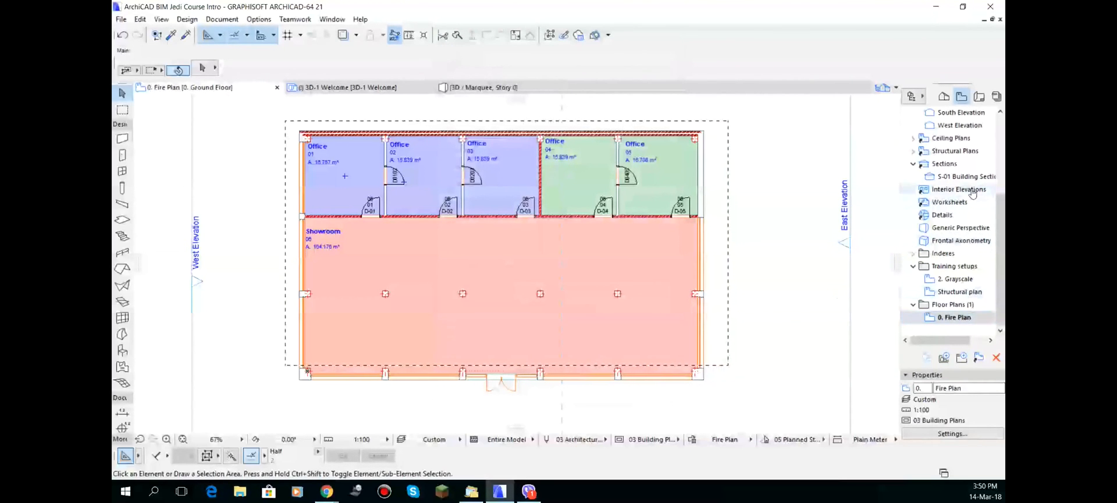
Open the original Ground Floor view and compare it with the saved Fire Plan view.
{"action": "scroll", "coordinate": [972, 194], "scroll_direction": "up", "scroll_amount": 5}
{"action": "left_click", "coordinate": [954, 126]}
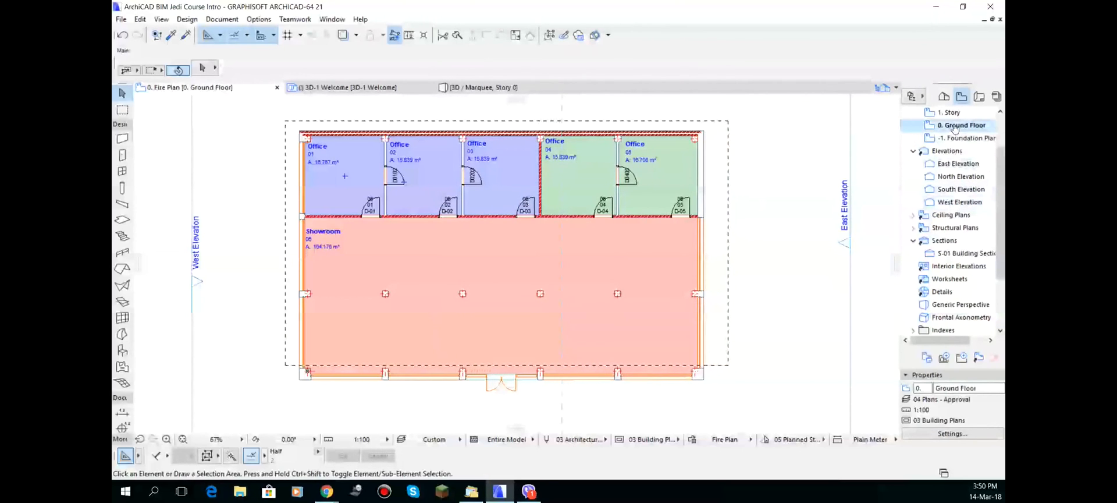
{"action": "double_click", "coordinate": [954, 126]}
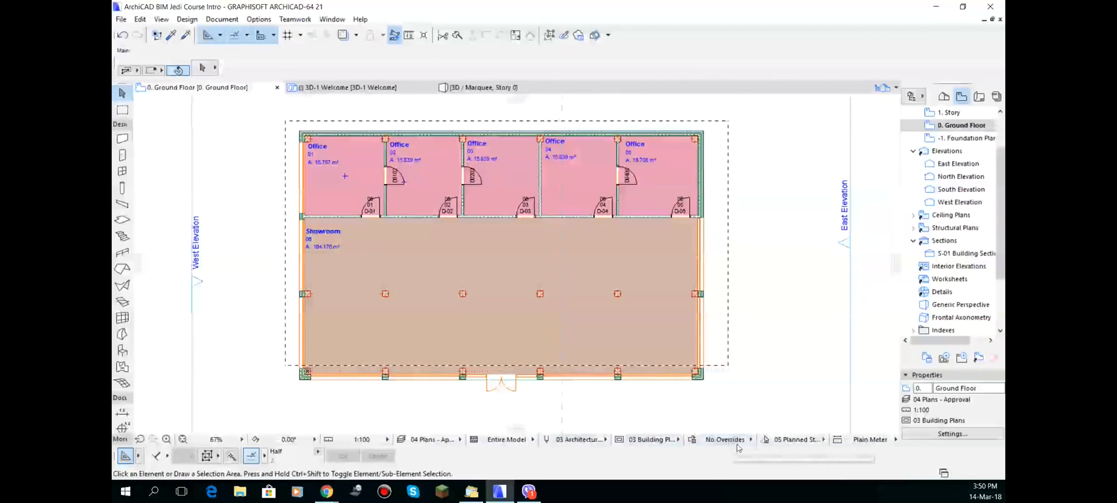
{"action": "scroll", "coordinate": [989, 283], "scroll_direction": "down", "scroll_amount": 2}
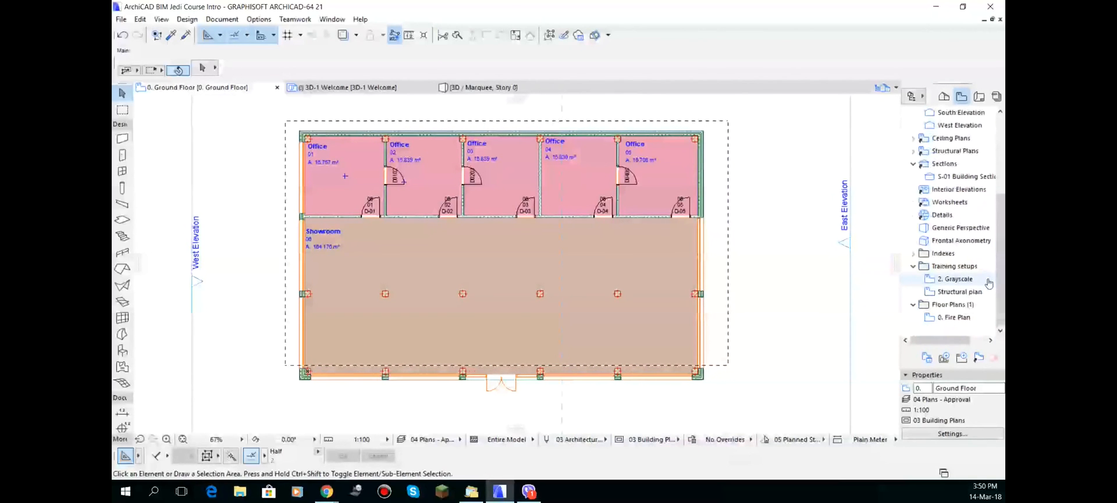
{"action": "double_click", "coordinate": [957, 318]}
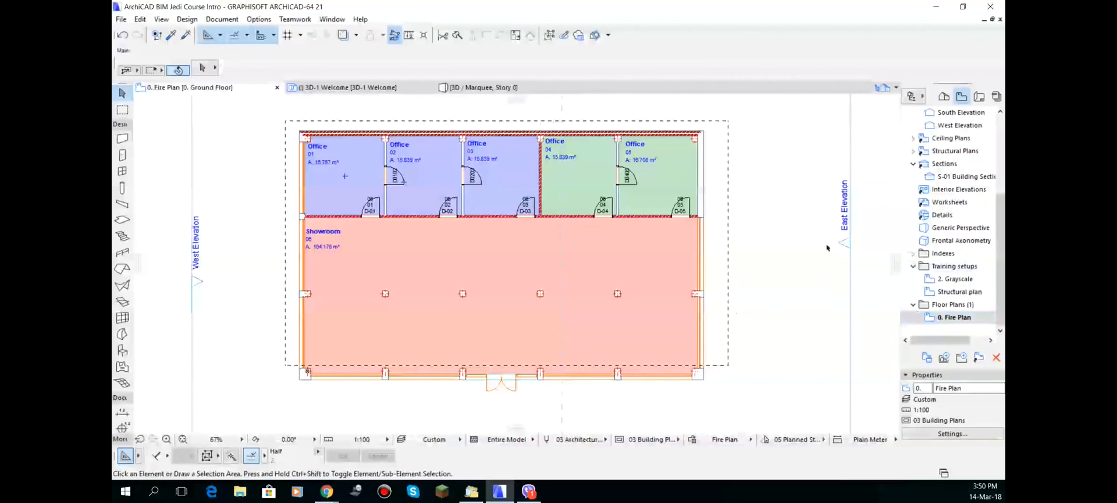
{"action": "scroll", "coordinate": [894, 240], "scroll_direction": "up", "scroll_amount": 3}
{"action": "scroll", "coordinate": [973, 212], "scroll_direction": "up", "scroll_amount": 1}
{"action": "scroll", "coordinate": [399, 243], "scroll_direction": "down", "scroll_amount": 4}
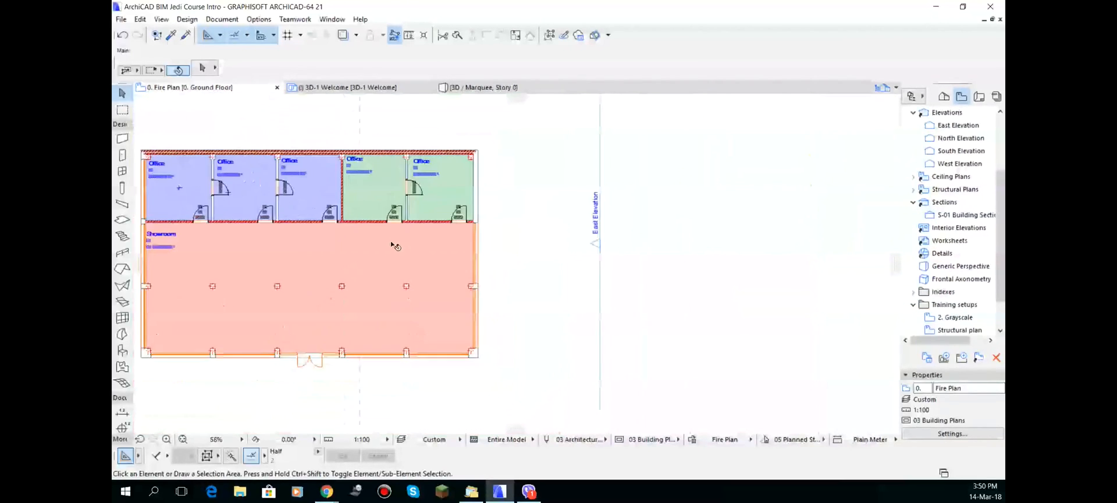
{"action": "middle_click_drag", "start_coordinate": [402, 245], "coordinate": [641, 312]}
{"action": "scroll", "coordinate": [991, 155], "scroll_direction": "up", "scroll_amount": 3}
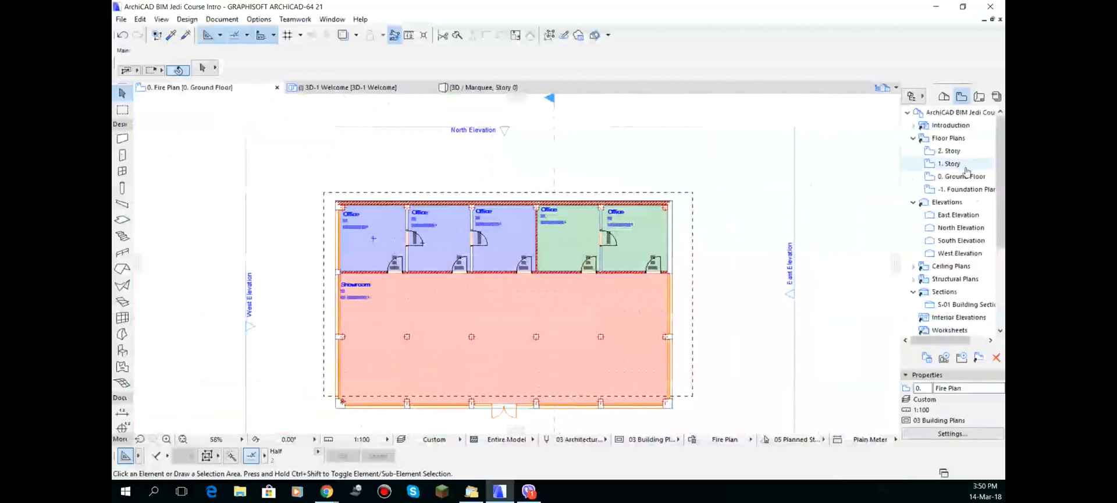
Return to the Ground Floor view and create a new graphic override combination named Room Ownership.
{"action": "double_click", "coordinate": [957, 176]}
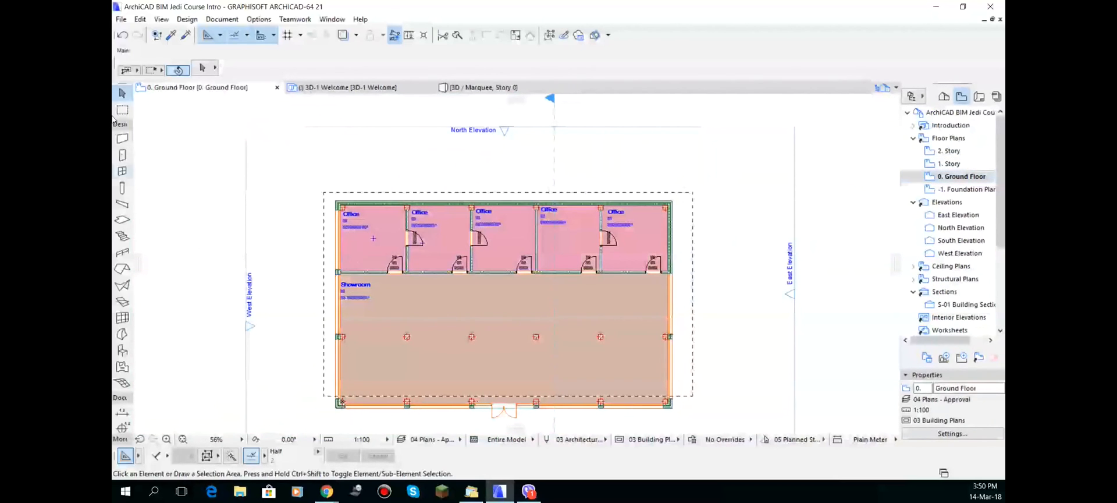
{"action": "scroll", "coordinate": [472, 265], "scroll_direction": "up", "scroll_amount": 3}
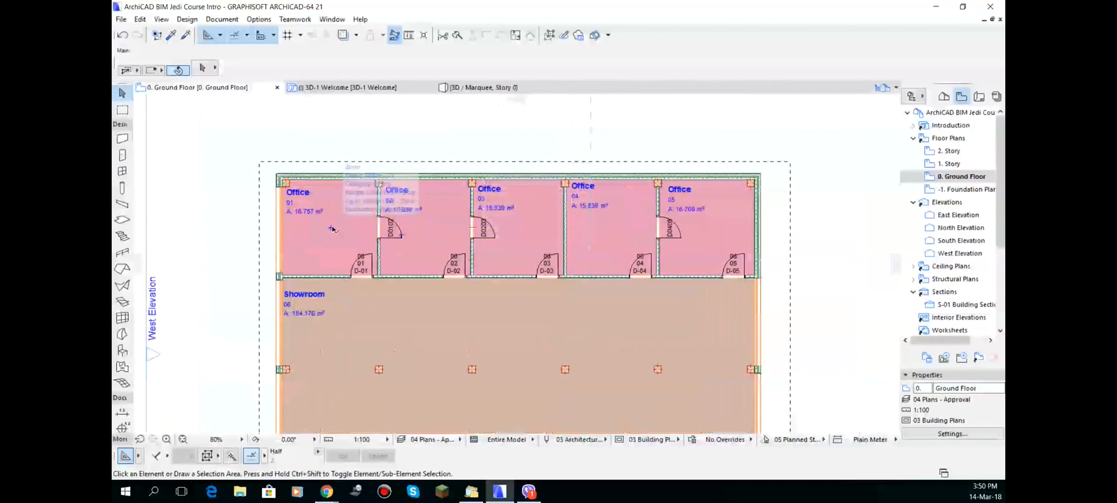
{"action": "scroll", "coordinate": [503, 254], "scroll_direction": "down", "scroll_amount": 2}
{"action": "middle_click_drag", "start_coordinate": [505, 253], "coordinate": [479, 235]}
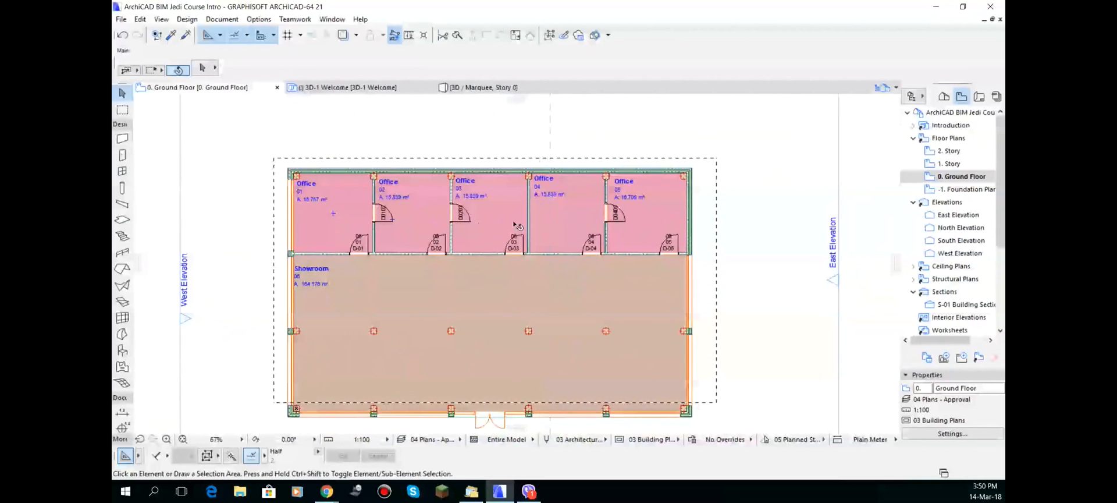
{"action": "left_click", "coordinate": [693, 440]}
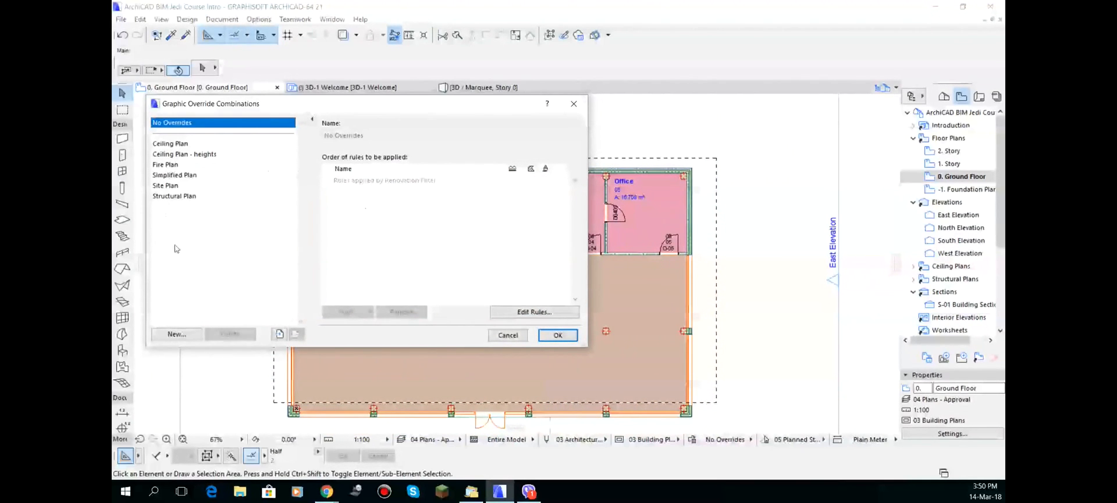
{"action": "left_click", "coordinate": [177, 334]}
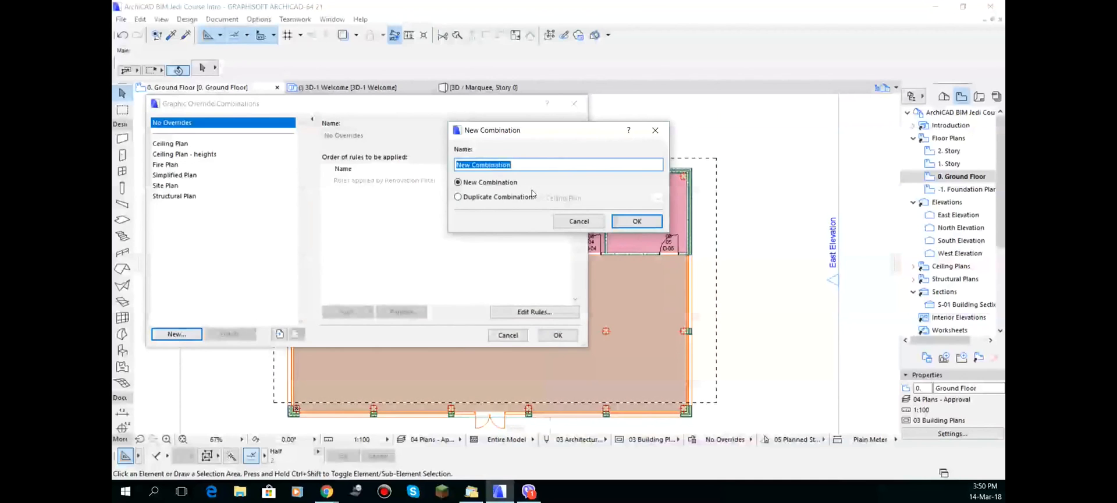
{"action": "type", "text": "Room Ownership"}
{"action": "left_click", "coordinate": [637, 221]}
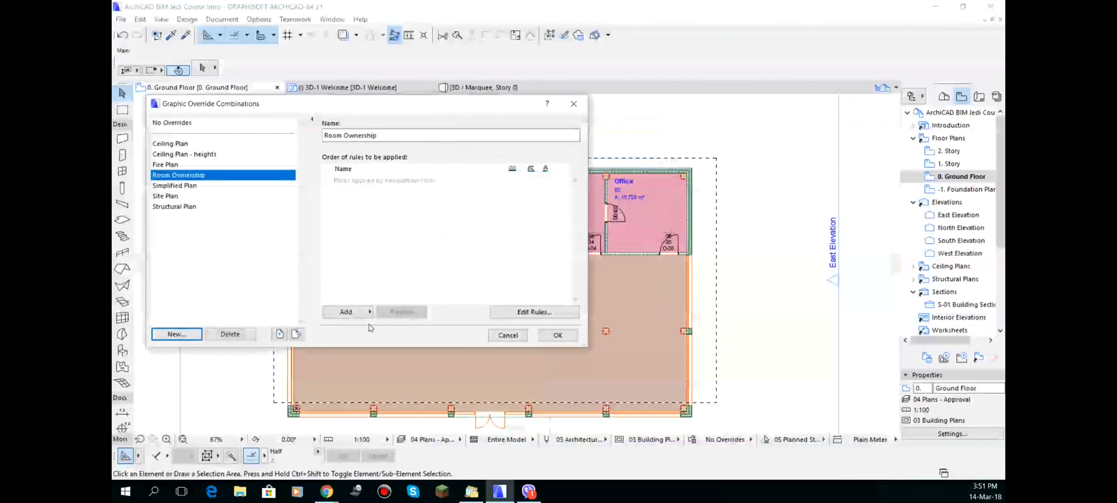
Add a new rule named Public Space to the Room Ownership combination and set its element type criterion to Zone.
{"action": "left_click", "coordinate": [351, 313]}
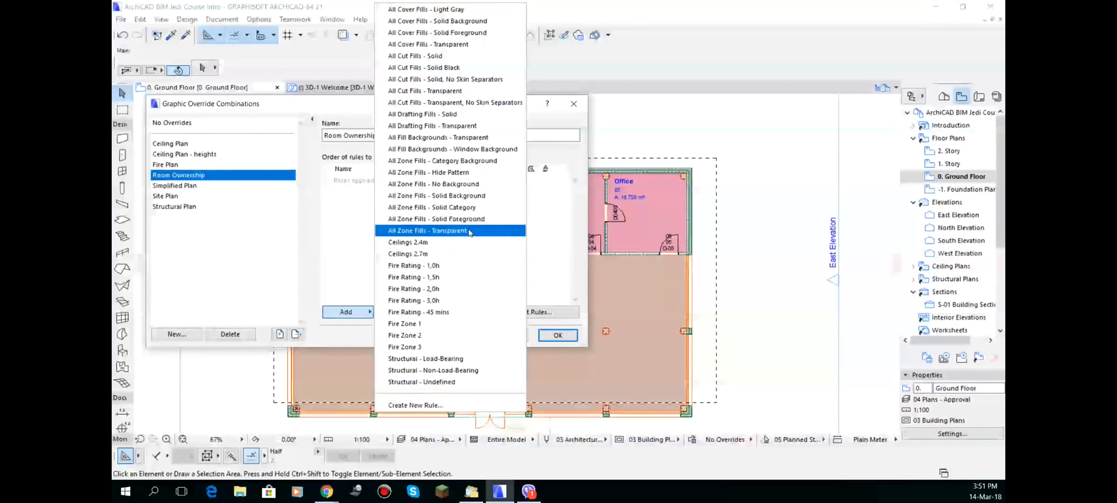
{"action": "left_click", "coordinate": [442, 405]}
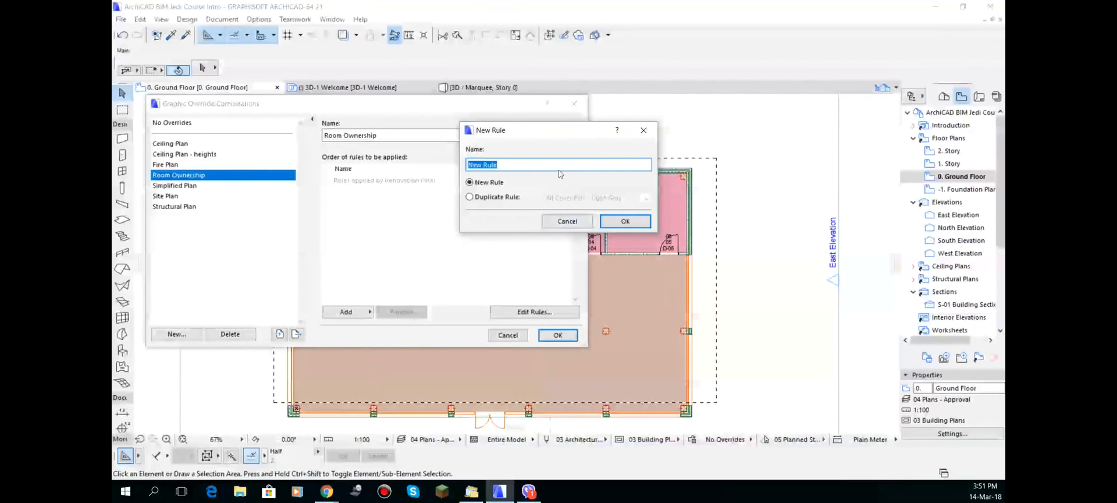
{"action": "type", "text": "Public Space"}
{"action": "left_click", "coordinate": [641, 225]}
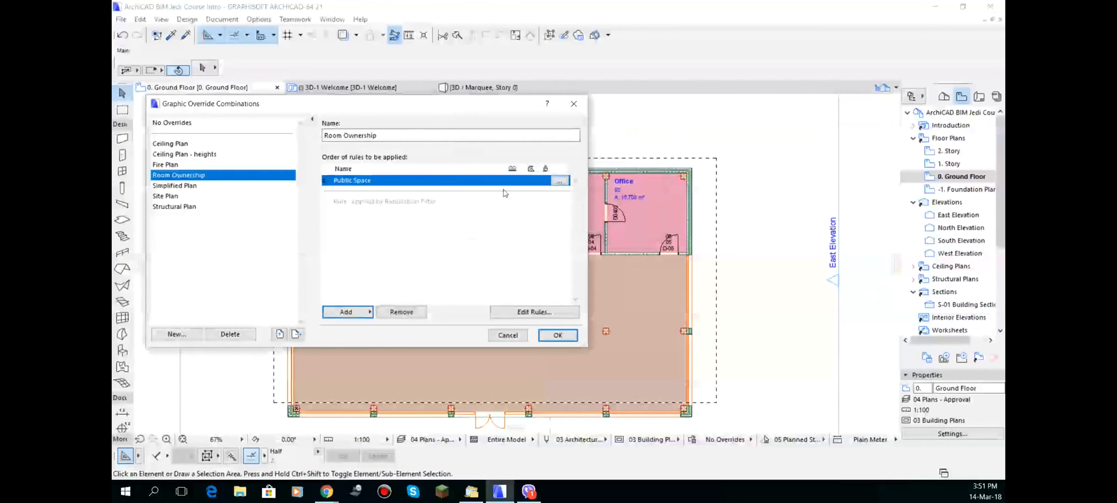
{"action": "left_click", "coordinate": [560, 182]}
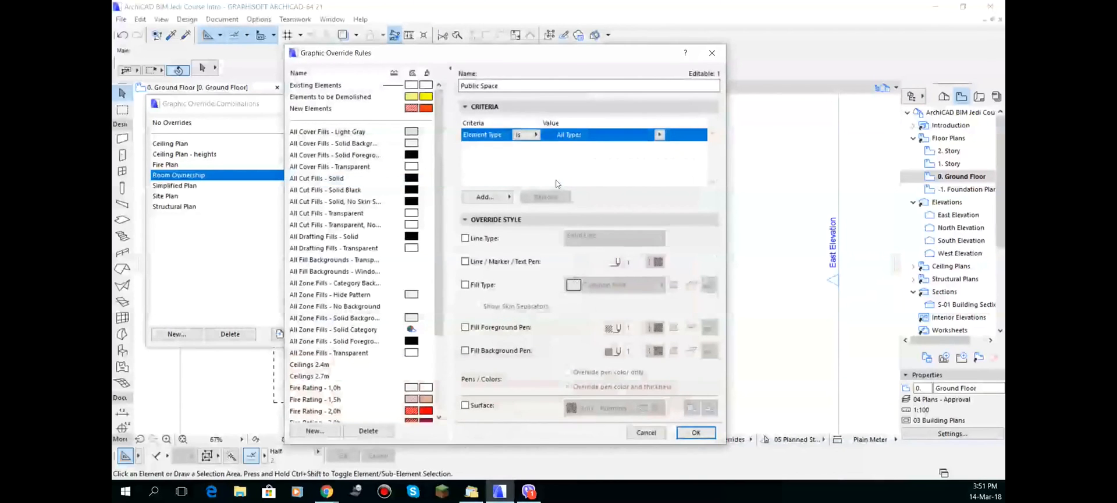
{"action": "left_click", "coordinate": [659, 134]}
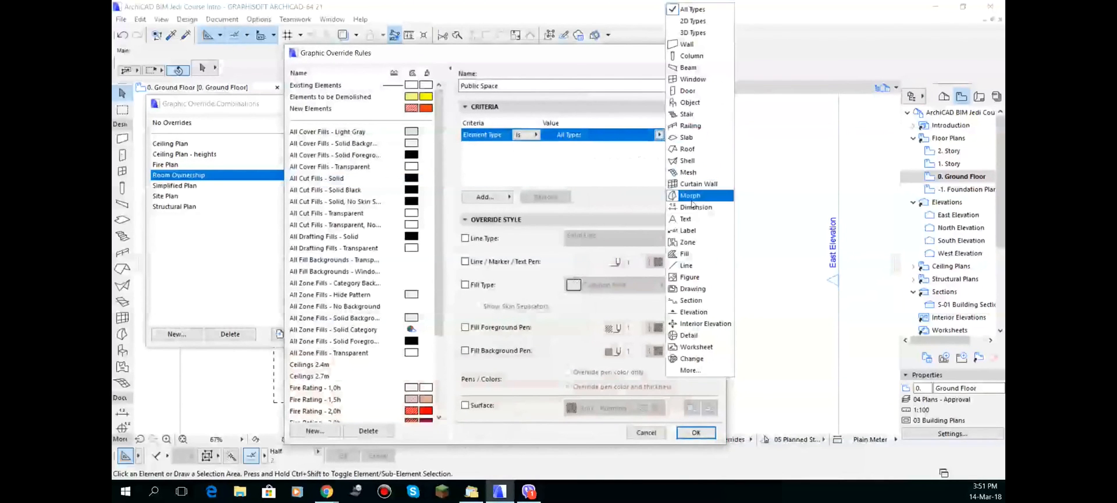
{"action": "left_click", "coordinate": [692, 242]}
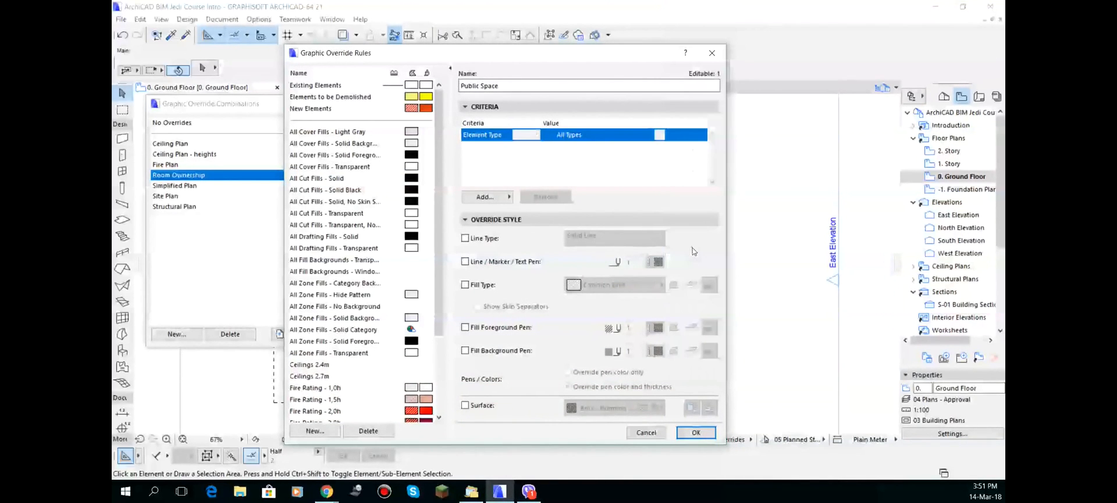
Add the Property criterion from the Zones property group to the Public Space rule and set it to Public.
{"action": "left_click", "coordinate": [486, 197]}
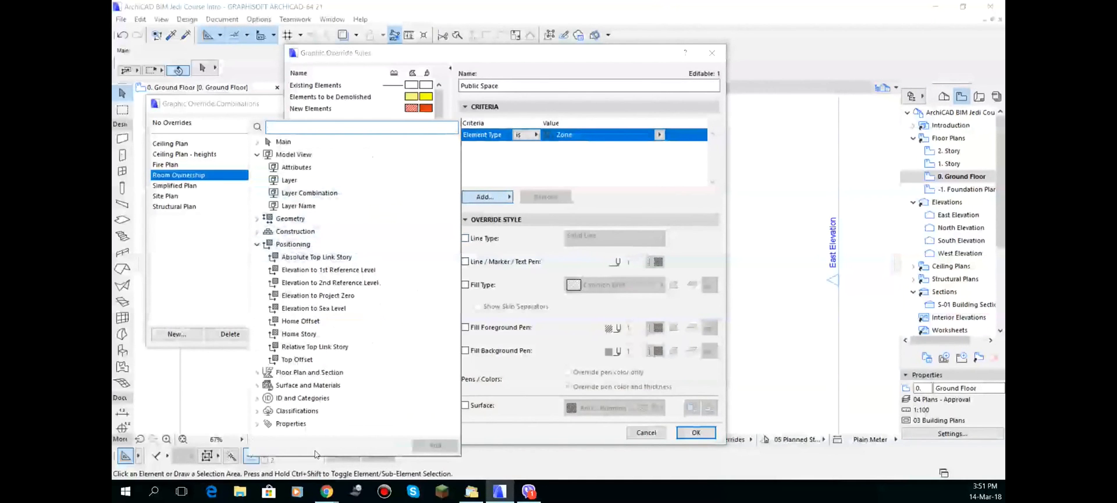
{"action": "left_click", "coordinate": [257, 424]}
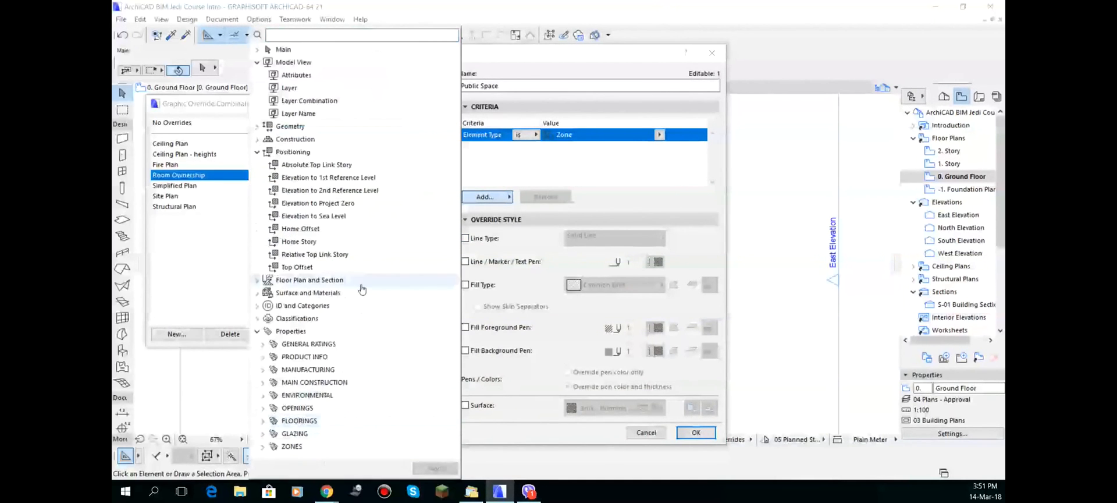
{"action": "left_click", "coordinate": [262, 344]}
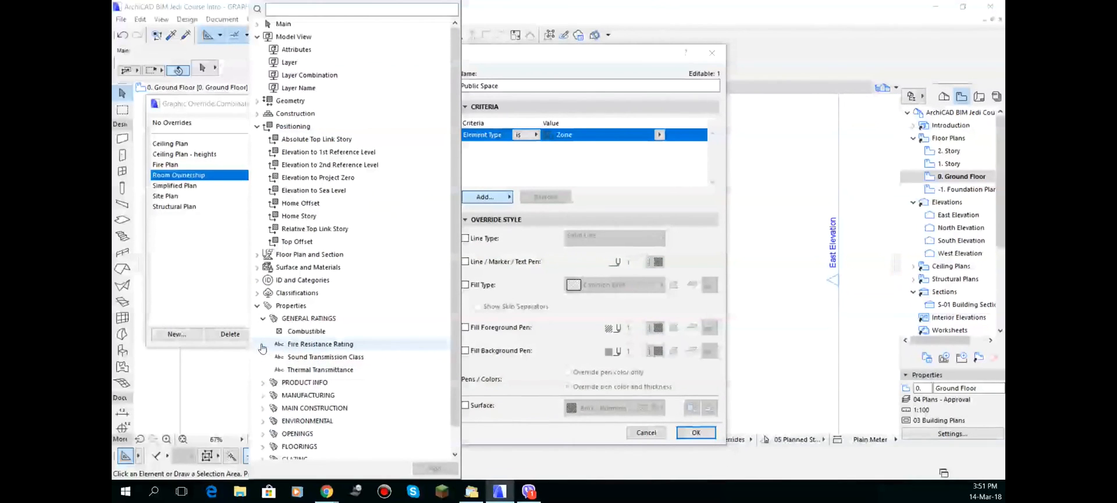
{"action": "left_click", "coordinate": [263, 382]}
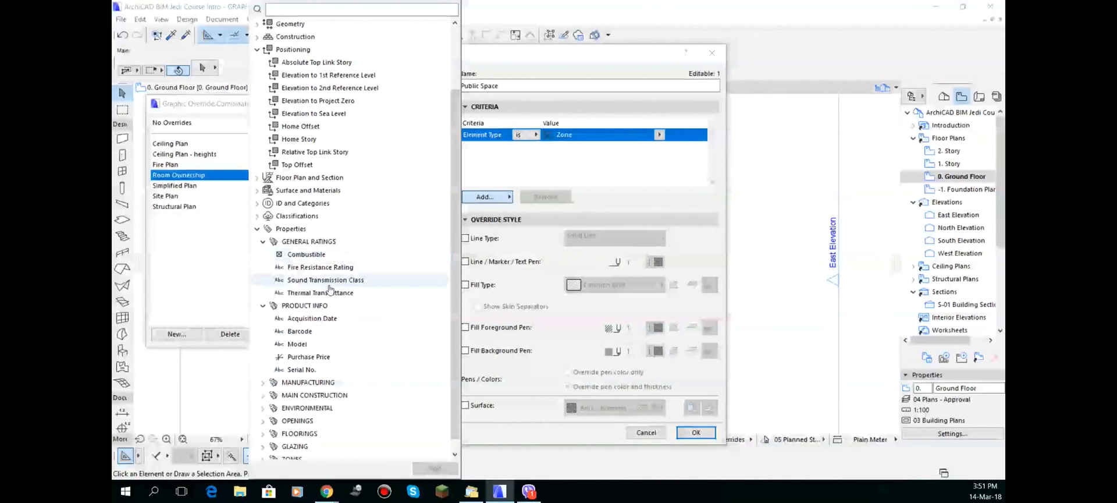
{"action": "scroll", "coordinate": [361, 359], "scroll_direction": "down", "scroll_amount": 1}
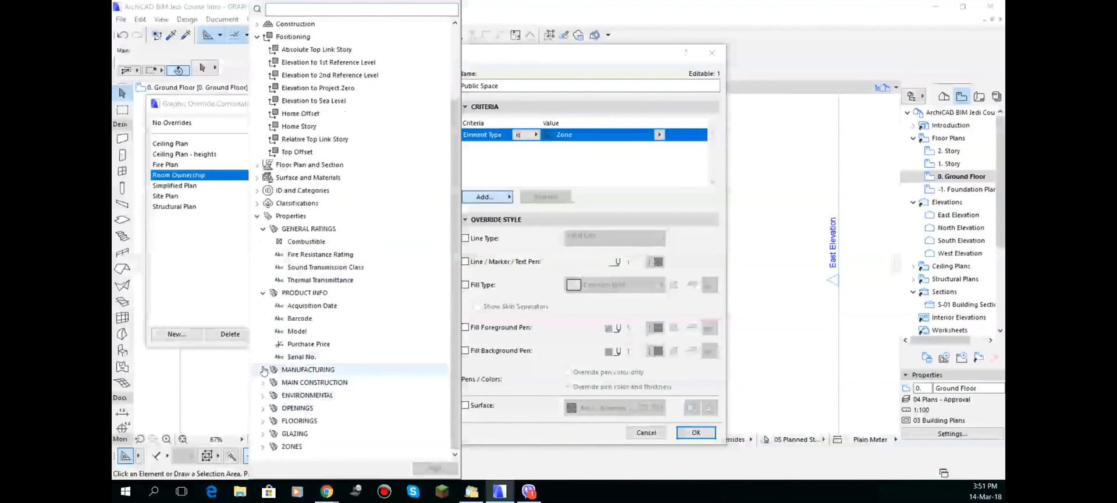
{"action": "left_click", "coordinate": [263, 395]}
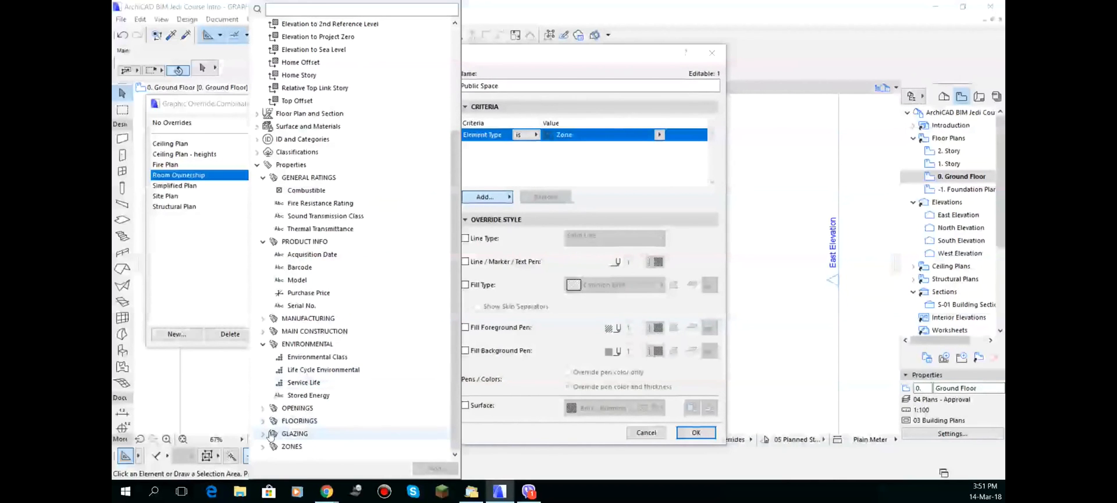
{"action": "scroll", "coordinate": [303, 397], "scroll_direction": "down", "scroll_amount": 5}
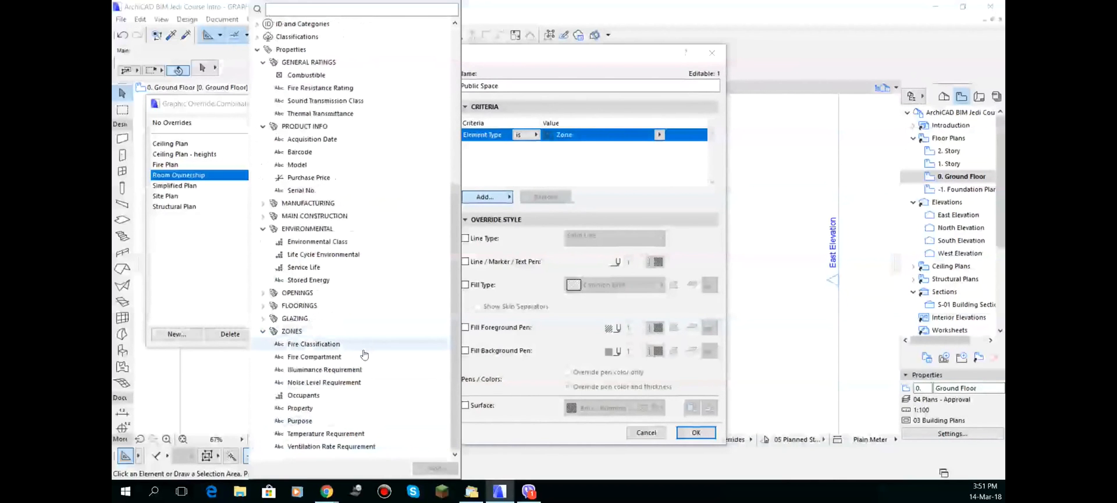
{"action": "left_click", "coordinate": [315, 409]}
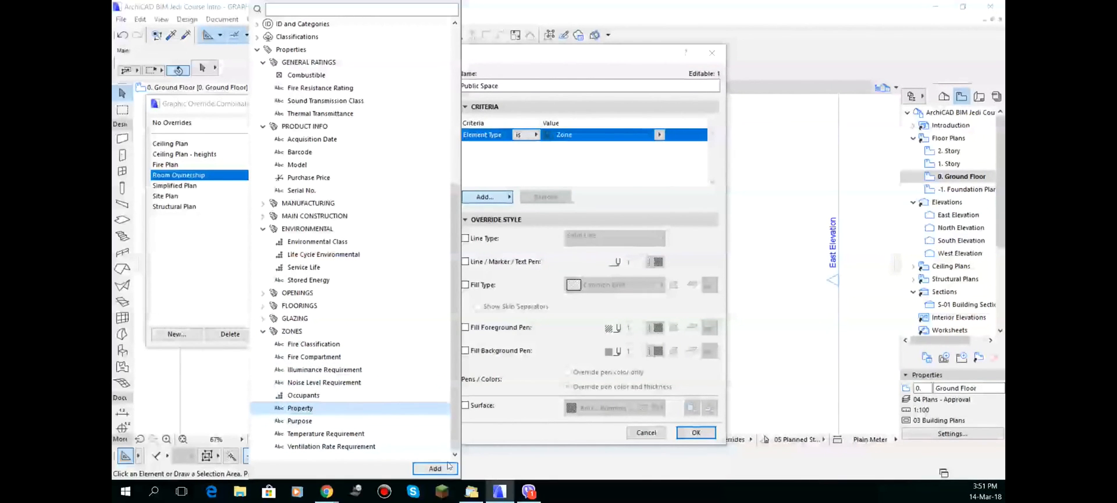
{"action": "left_click", "coordinate": [440, 470]}
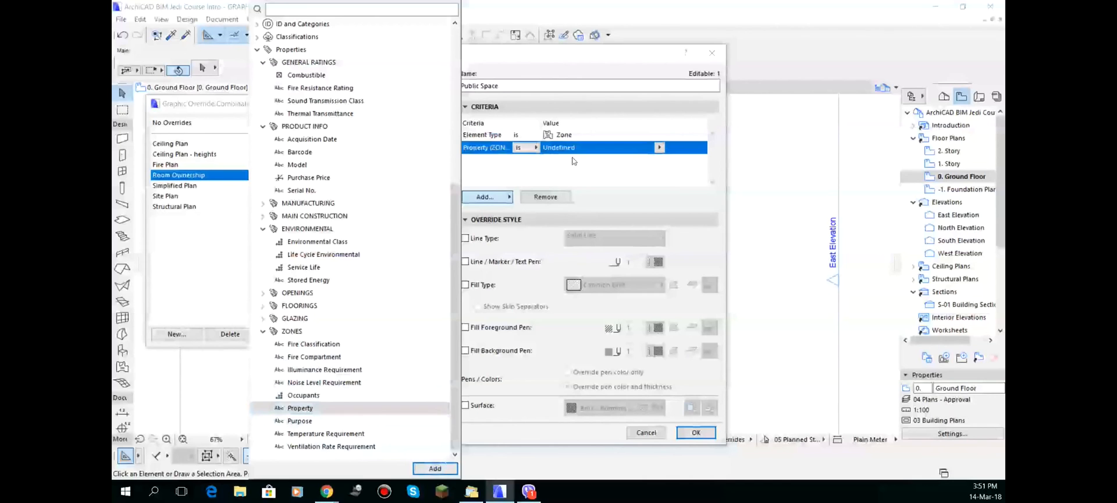
{"action": "left_click", "coordinate": [659, 147]}
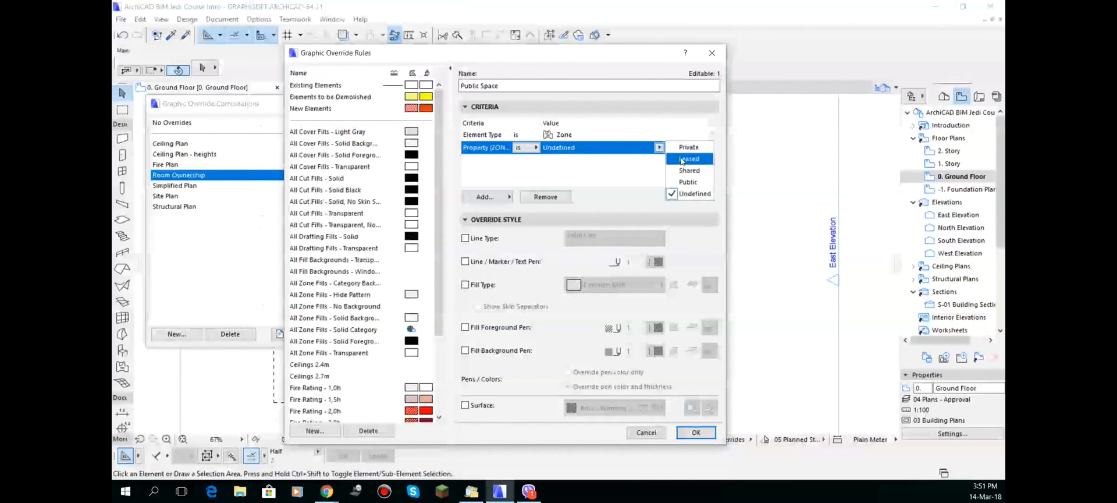
{"action": "left_click", "coordinate": [687, 181]}
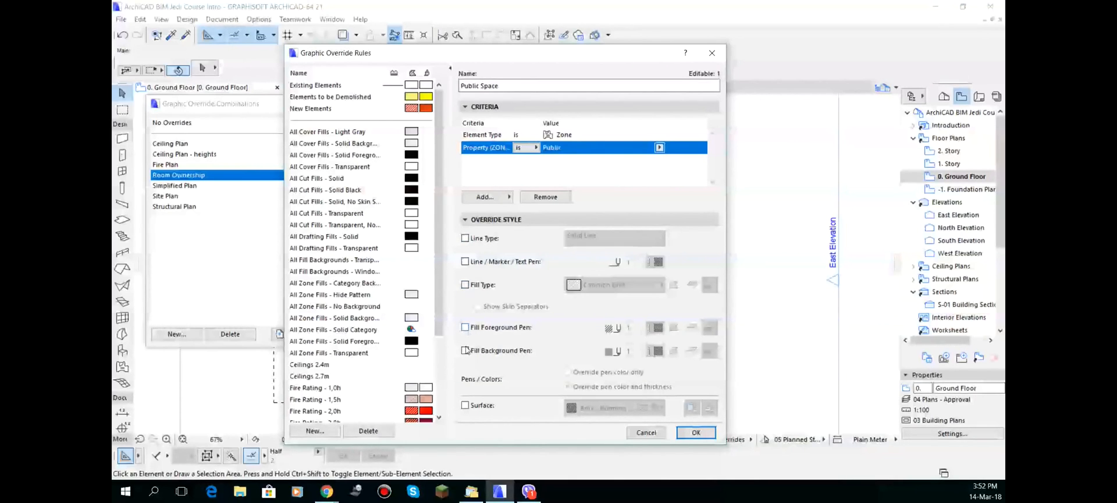
Override the Public Space rule's fill background with blue pen 6 for all fill categories and apply the Room Ownership combination to the plan.
{"action": "left_click", "coordinate": [465, 350]}
{"action": "left_click", "coordinate": [659, 350]}
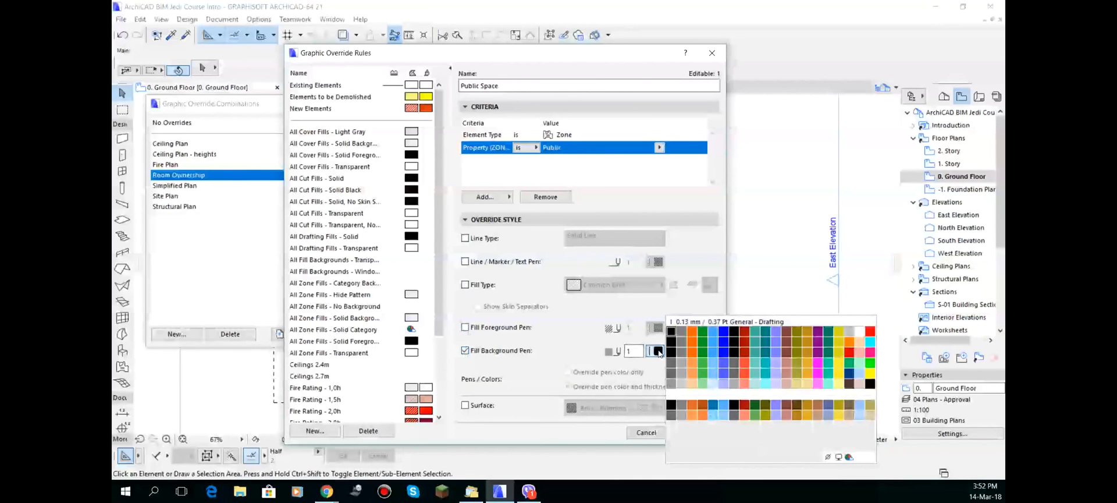
{"action": "left_click", "coordinate": [721, 333]}
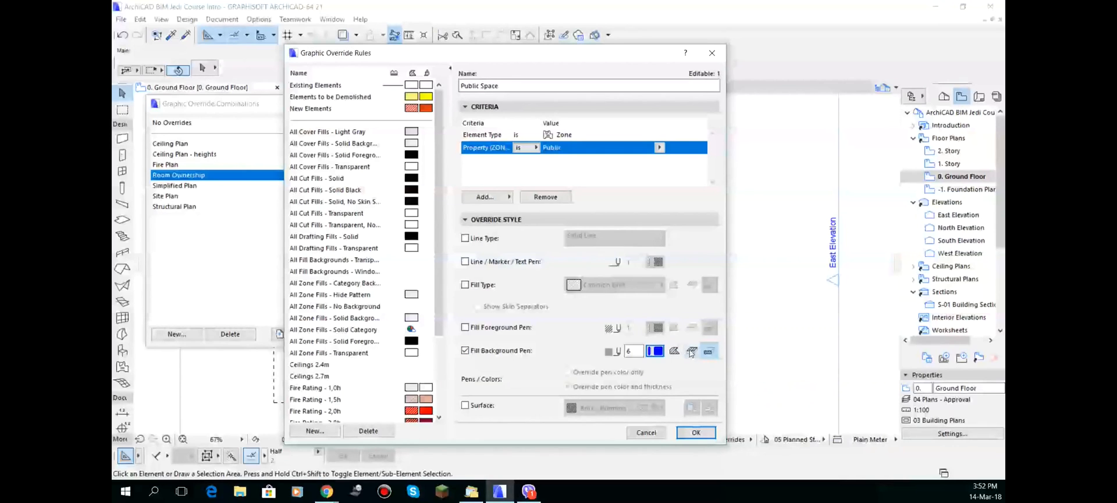
{"action": "left_click", "coordinate": [695, 432]}
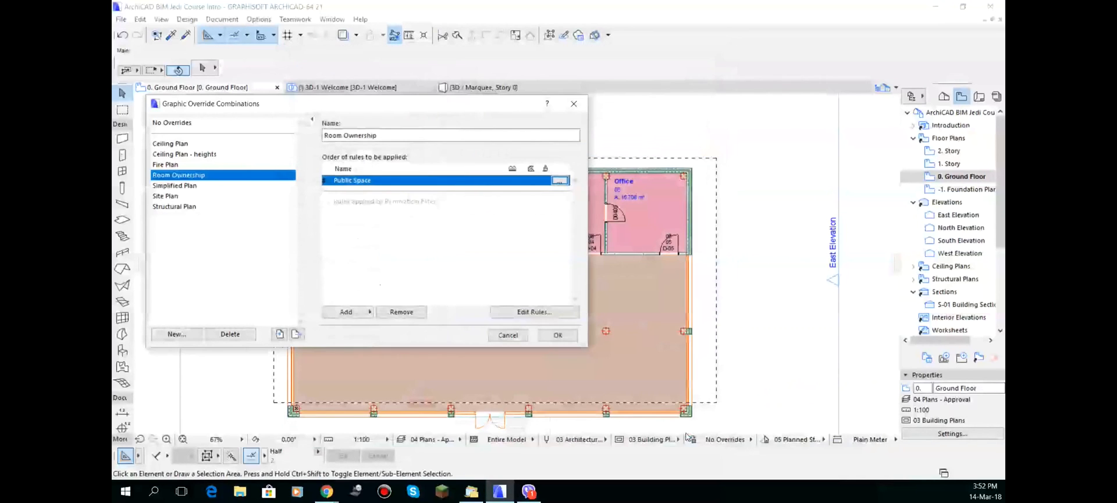
{"action": "left_click", "coordinate": [557, 335]}
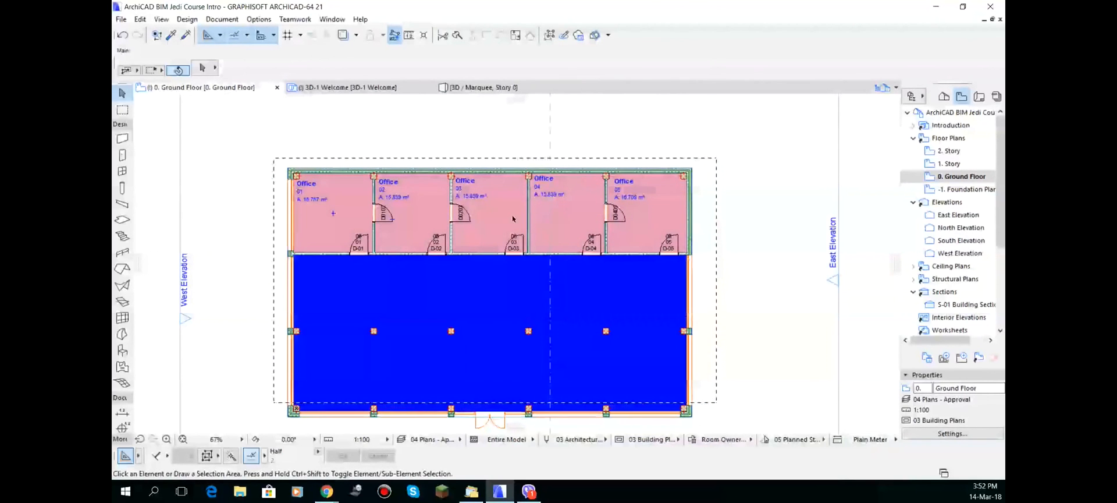
Add a rule named Private Space to the Room Ownership combination by duplicating the Public Space rule.
{"action": "left_click", "coordinate": [693, 440]}
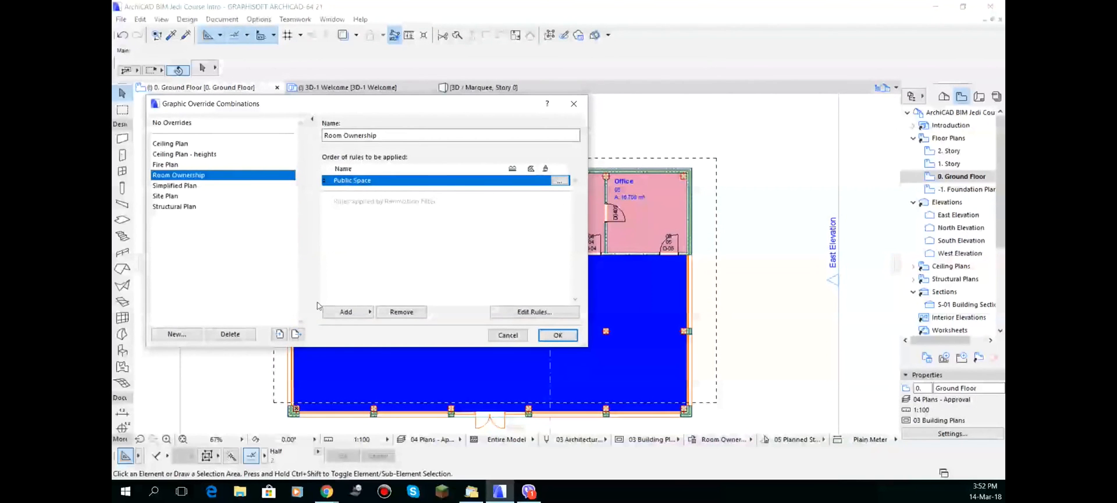
{"action": "left_click", "coordinate": [357, 314]}
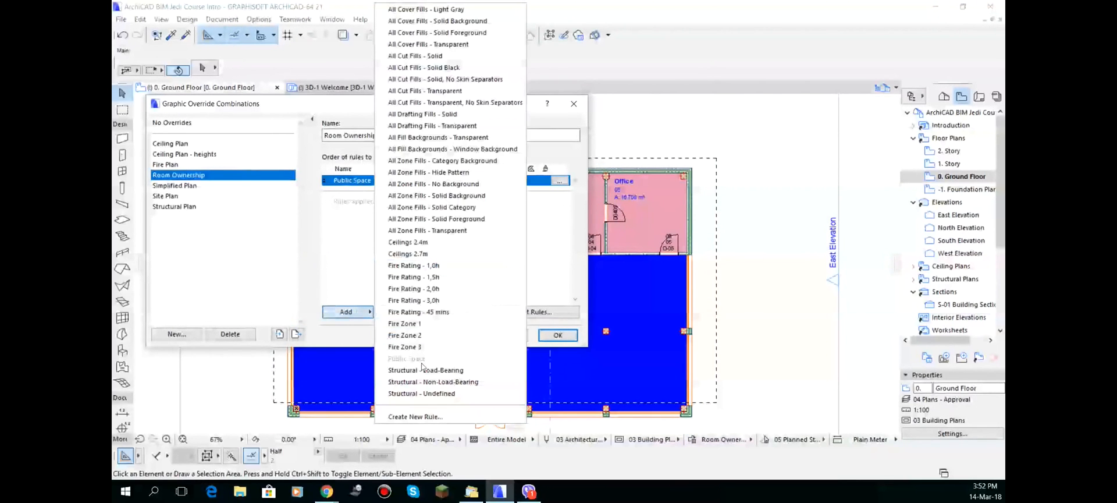
{"action": "left_click", "coordinate": [425, 414]}
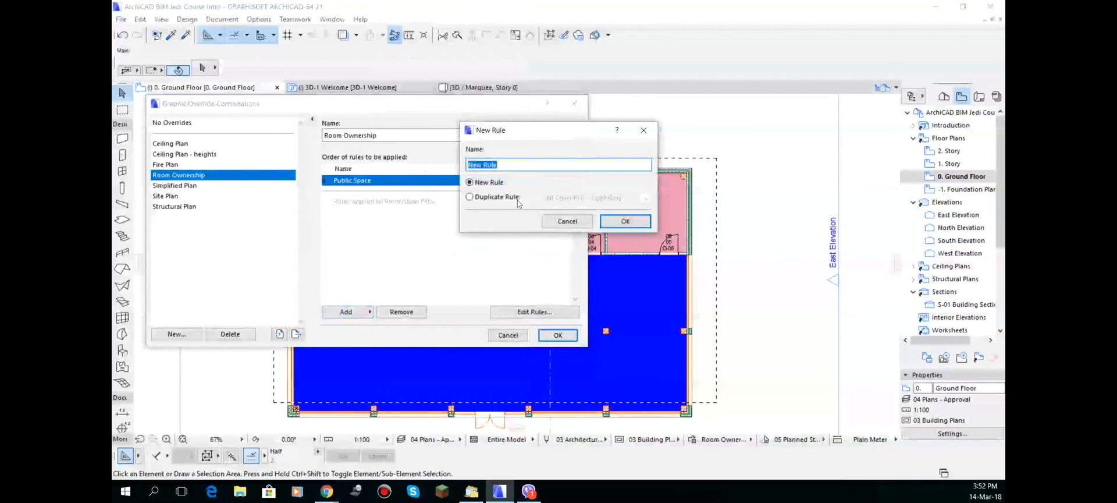
{"action": "left_click", "coordinate": [486, 196]}
{"action": "left_click", "coordinate": [593, 198]}
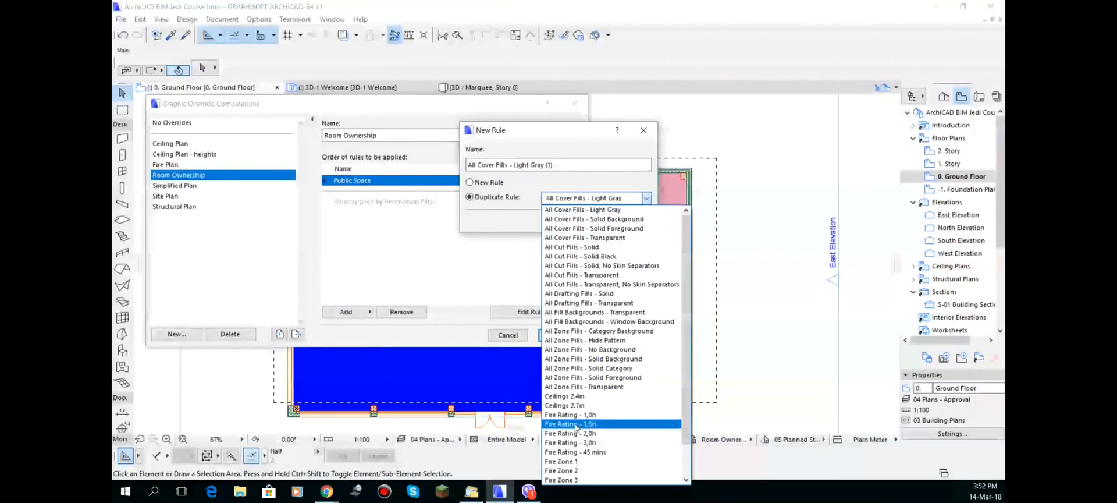
{"action": "scroll", "coordinate": [578, 447], "scroll_direction": "down", "scroll_amount": 3}
{"action": "left_click", "coordinate": [576, 451]}
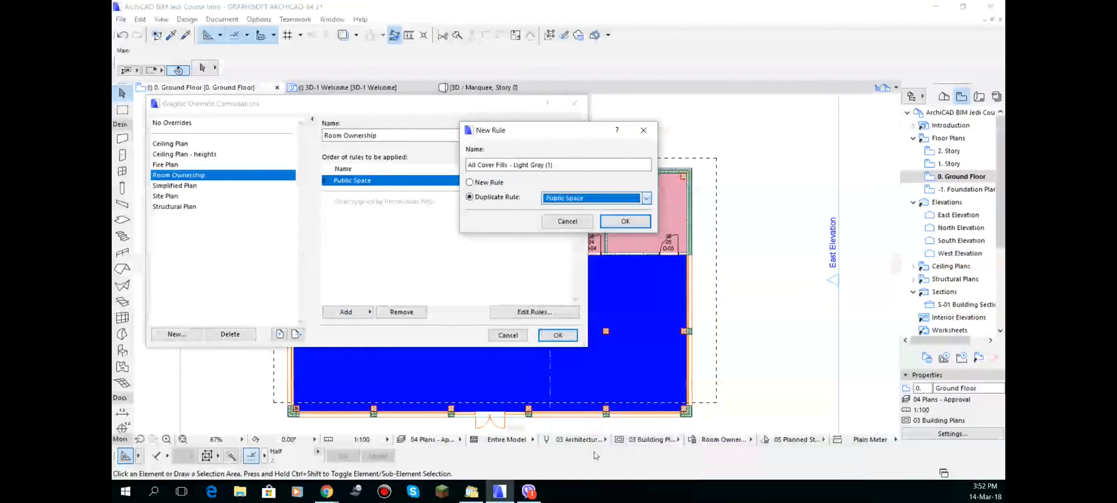
{"action": "left_click_drag", "start_coordinate": [553, 166], "coordinate": [315, 165]}
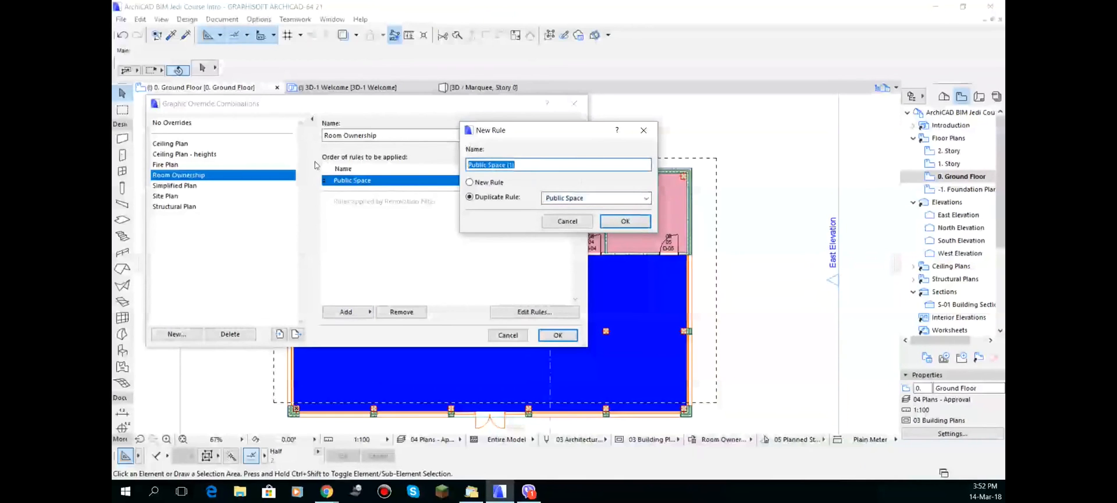
{"action": "type", "text": "Private Space"}
{"action": "left_click", "coordinate": [625, 221]}
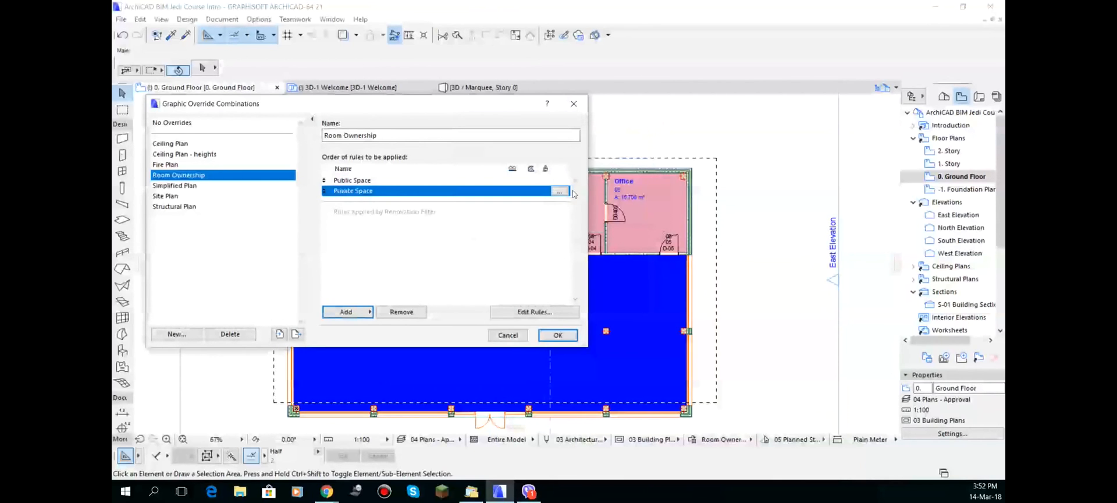
Set the Private Space rule's property criterion to Private and its fill background pen to green, applying the changes to the plan.
{"action": "left_click", "coordinate": [560, 191]}
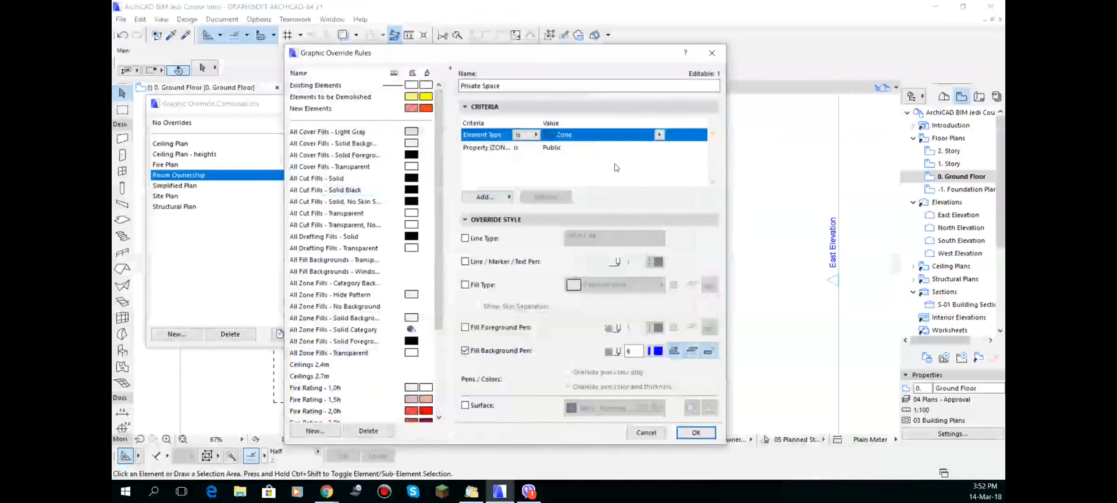
{"action": "left_click", "coordinate": [620, 148]}
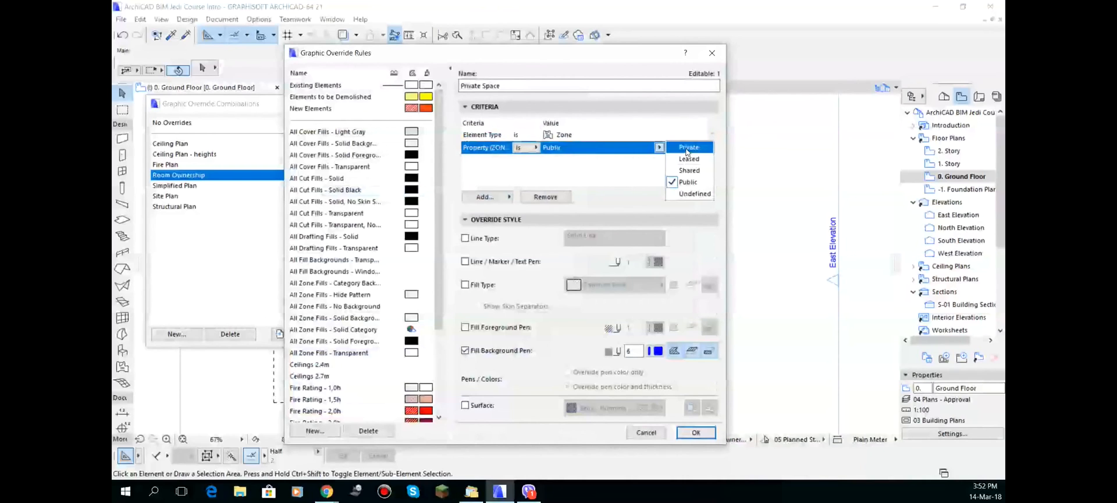
{"action": "left_click", "coordinate": [688, 147]}
{"action": "left_click", "coordinate": [656, 350]}
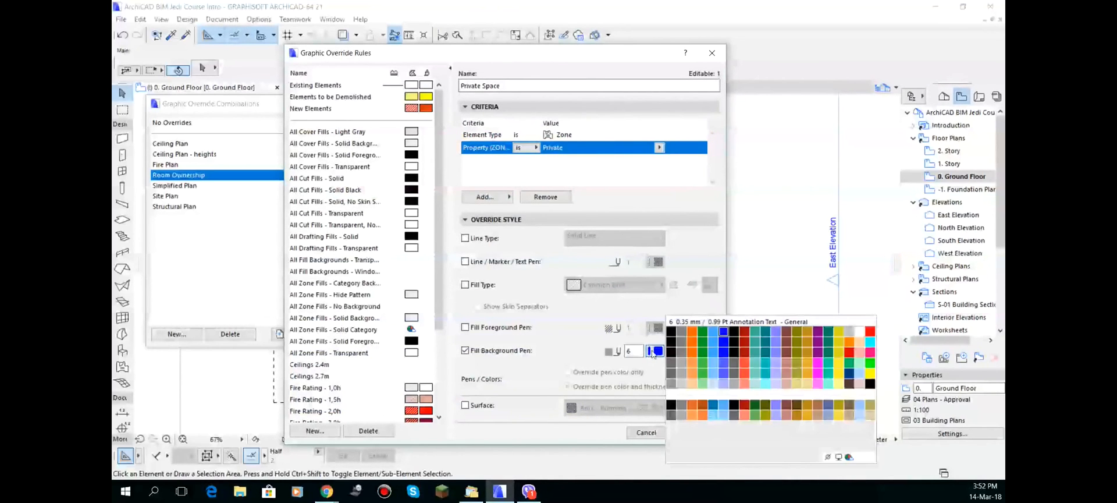
{"action": "left_click", "coordinate": [702, 333]}
{"action": "left_click", "coordinate": [696, 432]}
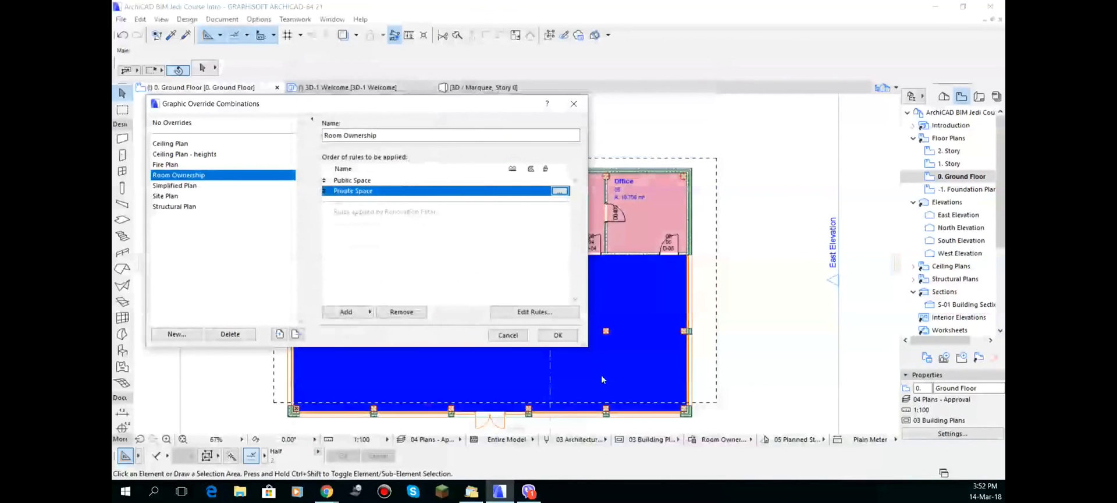
{"action": "left_click", "coordinate": [570, 334]}
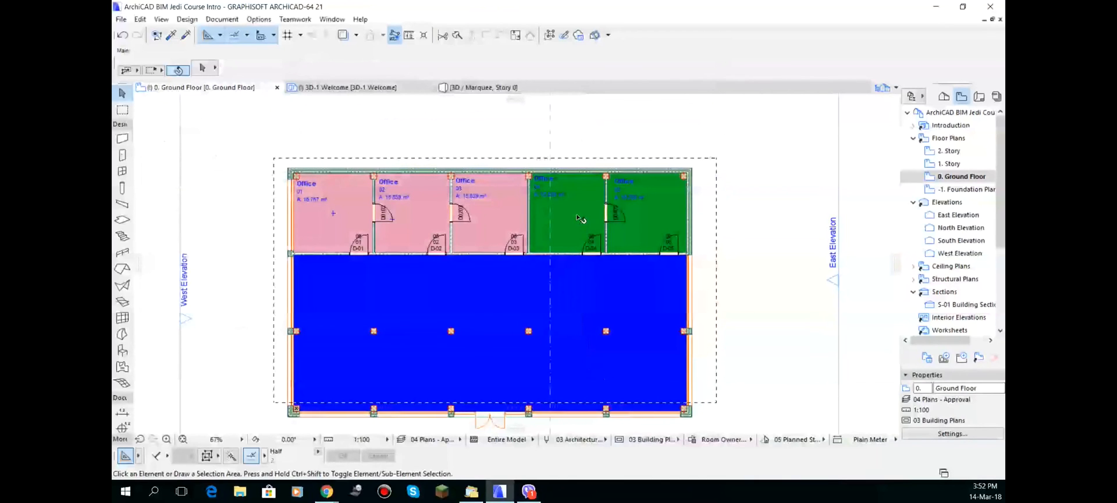
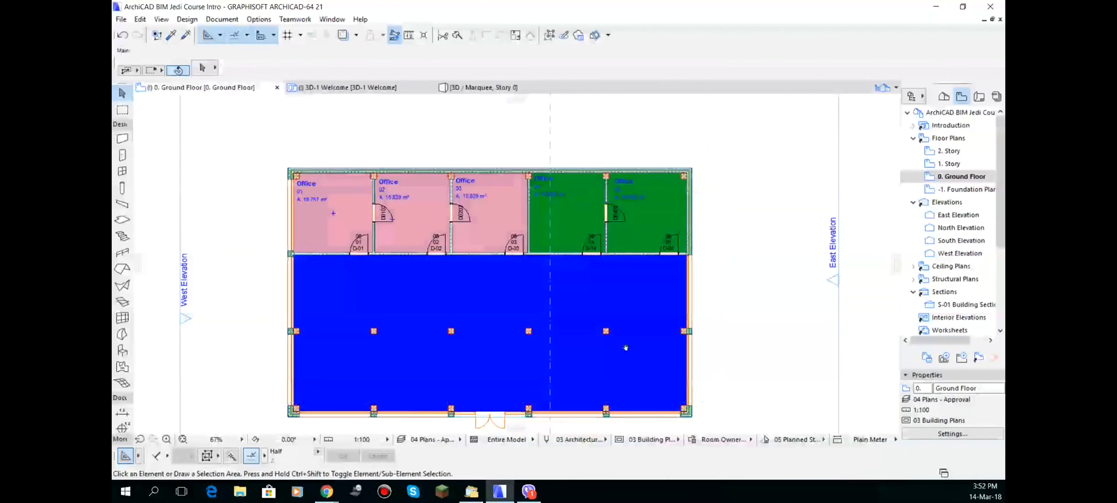
Open the S-01 Building Section view and apply the Structural Plan graphic override combination to it.
{"action": "middle_click_drag", "start_coordinate": [625, 349], "coordinate": [612, 334]}
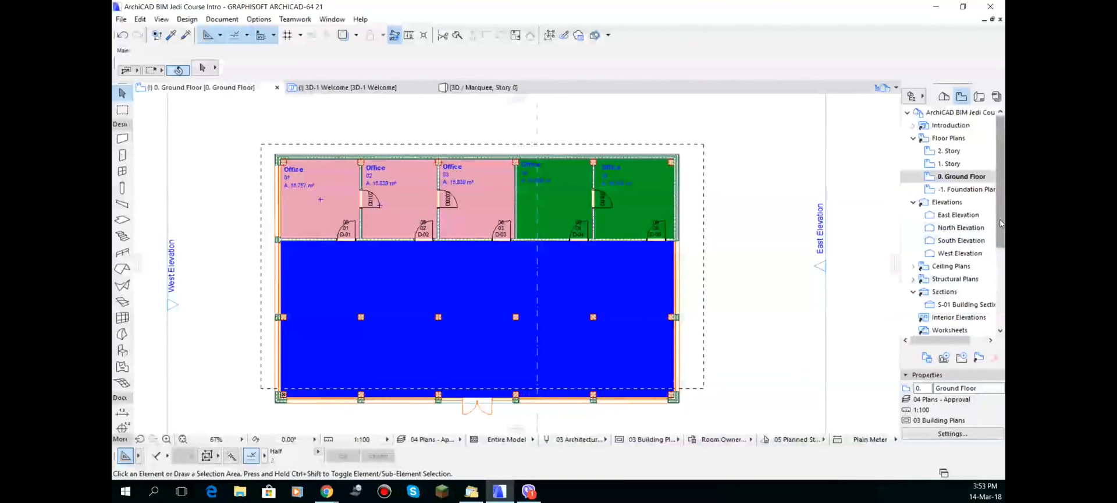
{"action": "scroll", "coordinate": [1001, 243], "scroll_direction": "down", "scroll_amount": 1}
{"action": "scroll", "coordinate": [1000, 244], "scroll_direction": "down", "scroll_amount": 1}
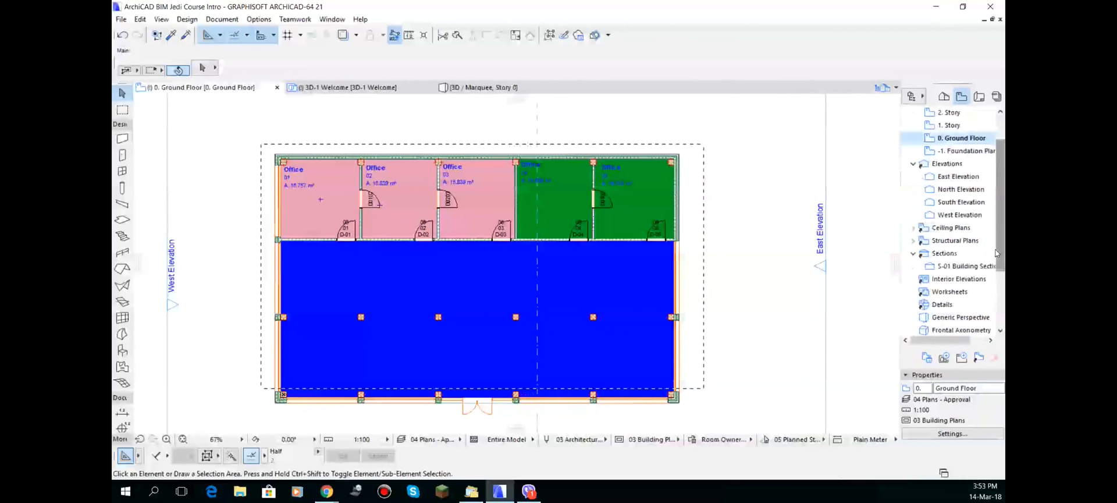
{"action": "left_click", "coordinate": [956, 266]}
{"action": "double_click", "coordinate": [956, 267]}
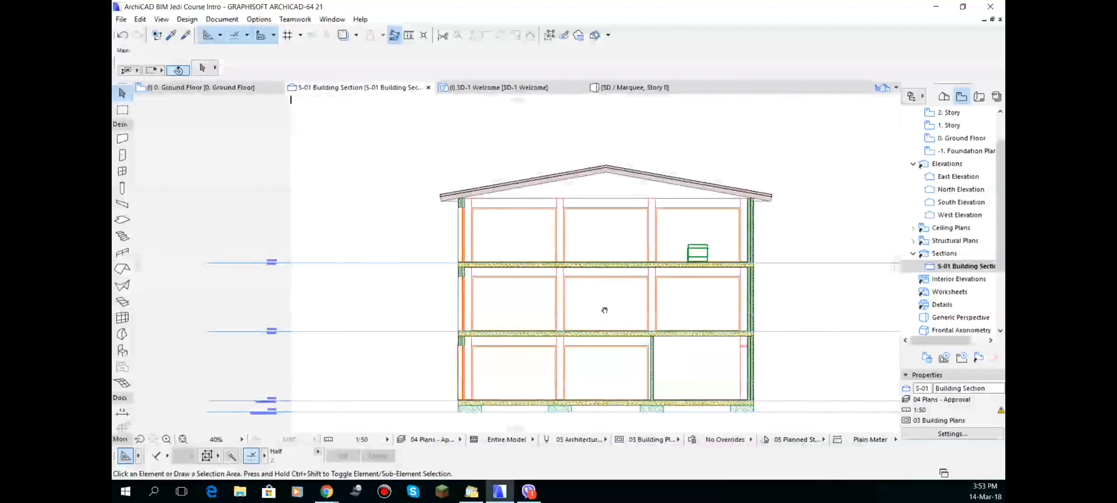
{"action": "middle_click_drag", "start_coordinate": [605, 318], "coordinate": [568, 310]}
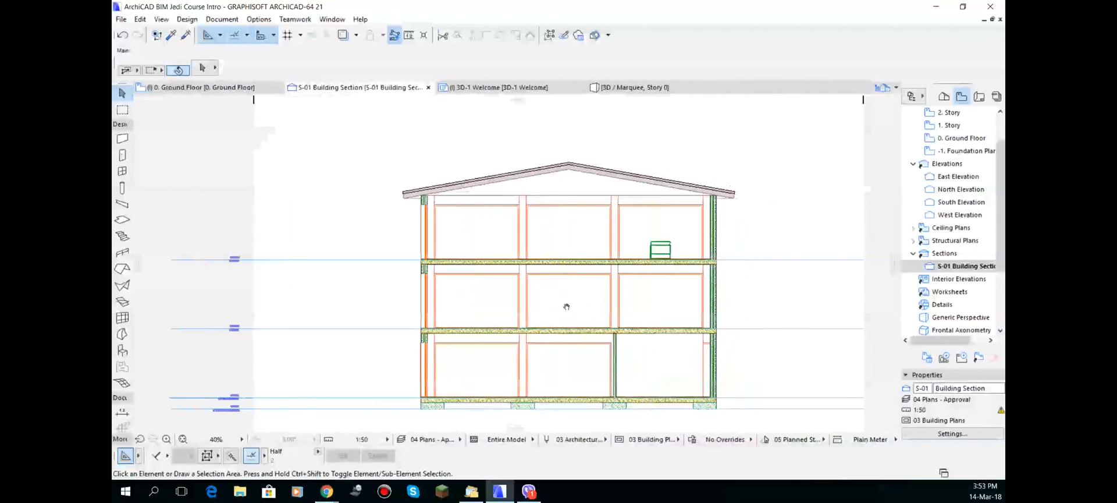
{"action": "left_click", "coordinate": [738, 443]}
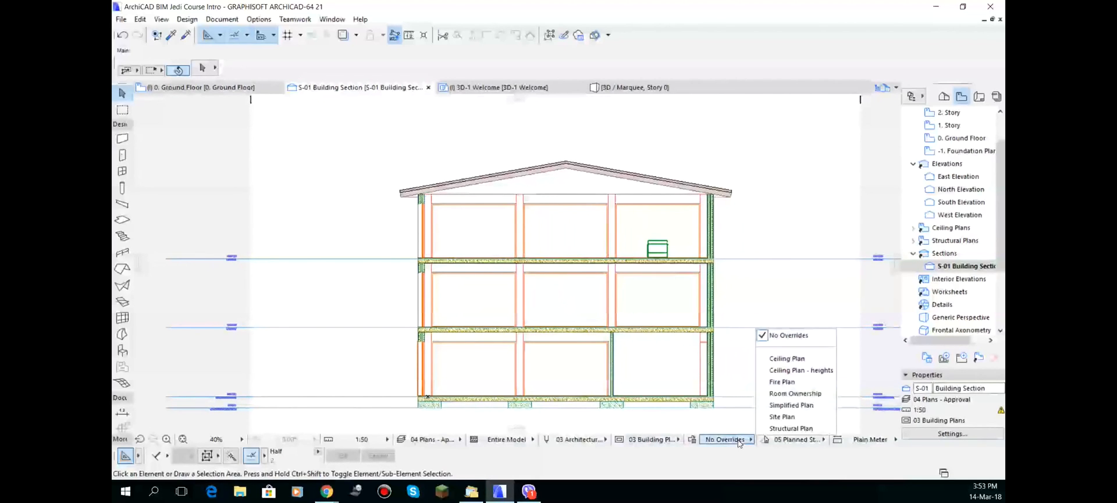
{"action": "left_click", "coordinate": [803, 428]}
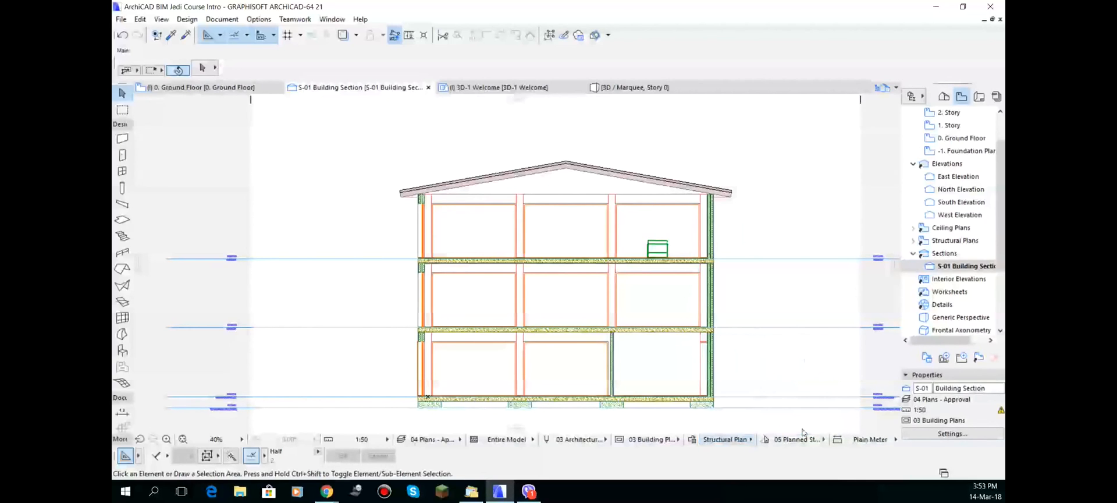
Create a new, empty graphic override combination named Sections to Black.
{"action": "left_click", "coordinate": [706, 443]}
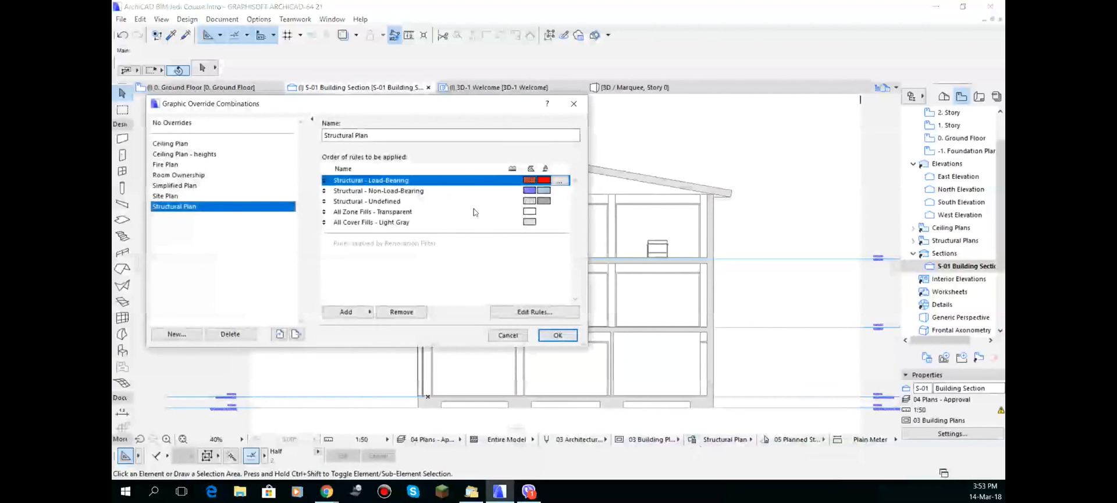
{"action": "left_click", "coordinate": [167, 334]}
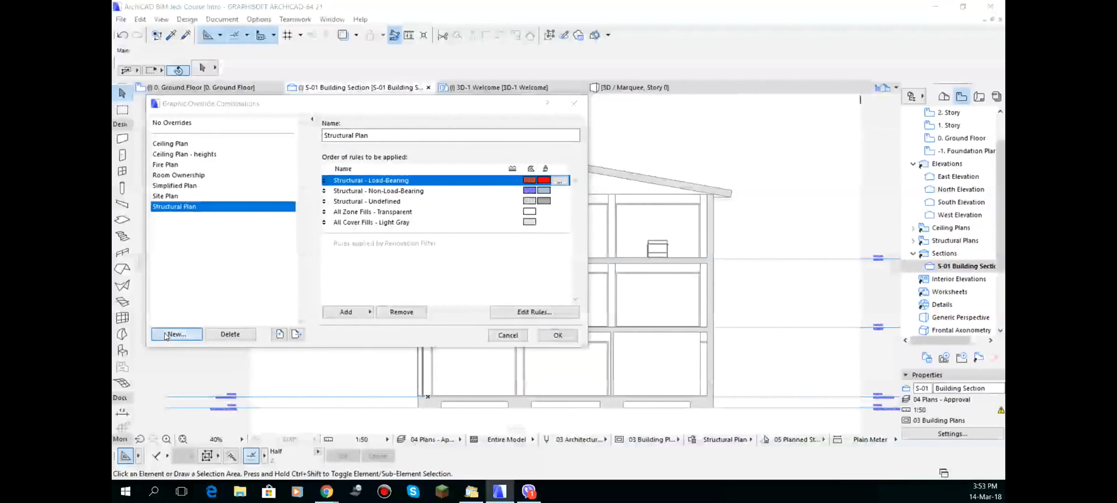
{"action": "type", "text": "Sec"}
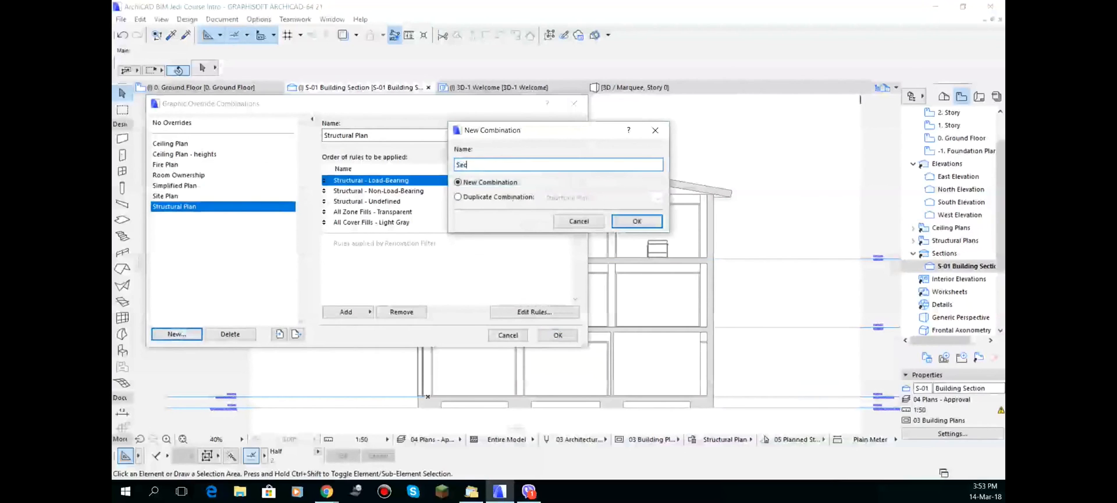
{"action": "type", "text": "tions to Bl"}
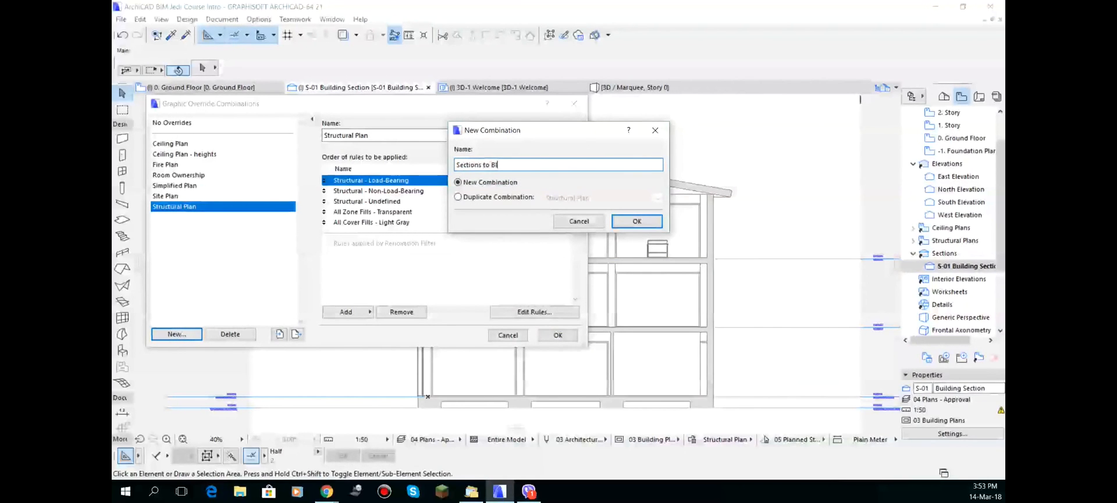
{"action": "type", "text": "ack"}
{"action": "left_click", "coordinate": [636, 221]}
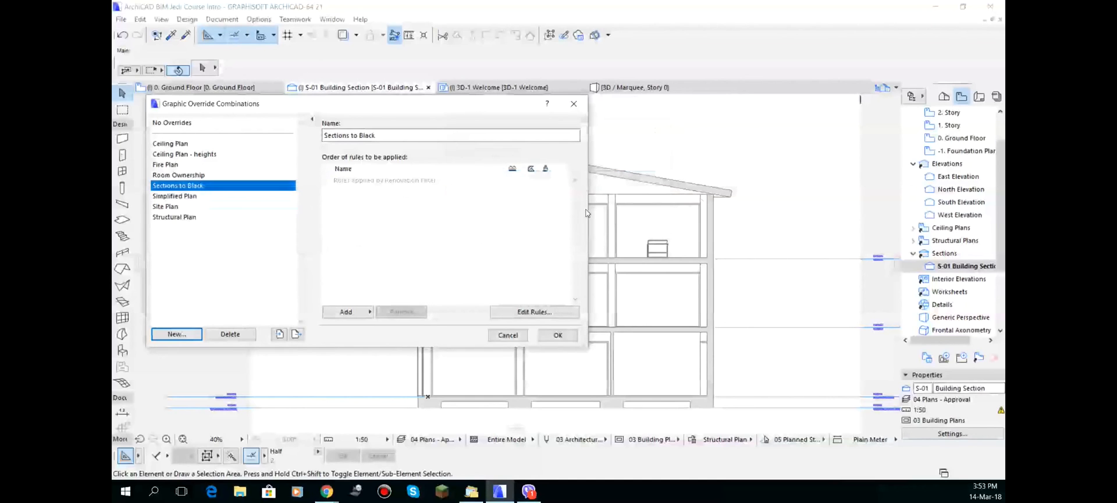
Add the All Cut Fills - Solid Black rule to the Sections to Black combination and apply it to the section.
{"action": "left_click", "coordinate": [343, 311]}
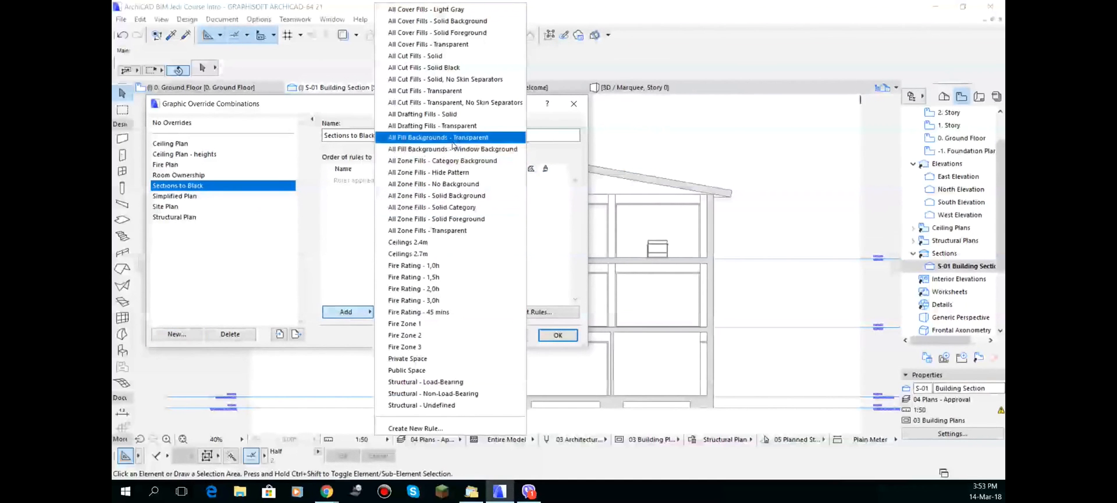
{"action": "left_click", "coordinate": [423, 67]}
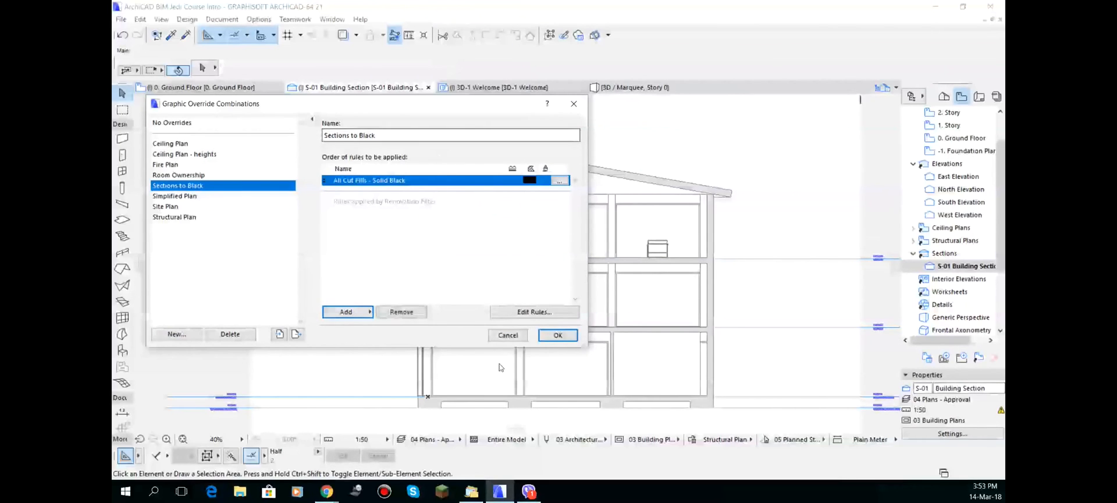
{"action": "left_click", "coordinate": [557, 335]}
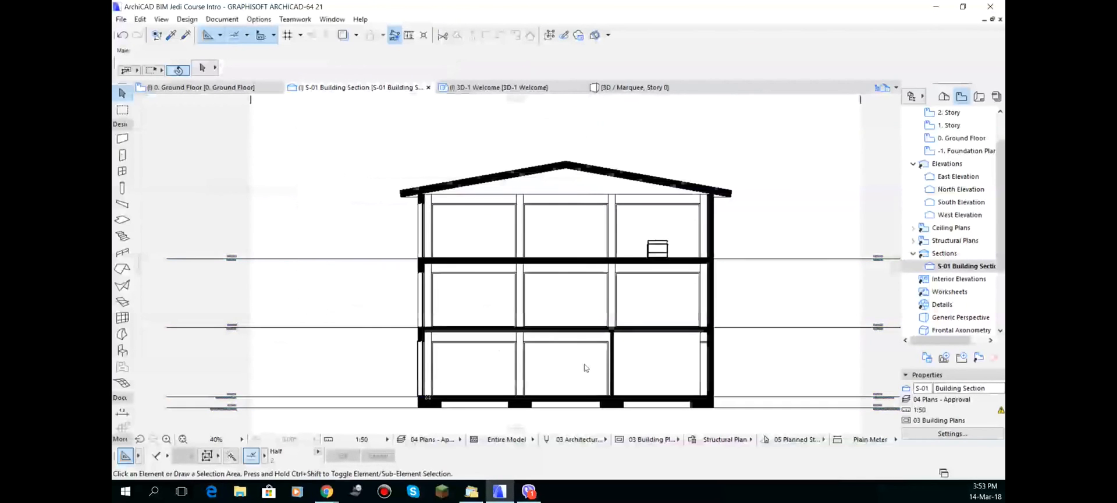